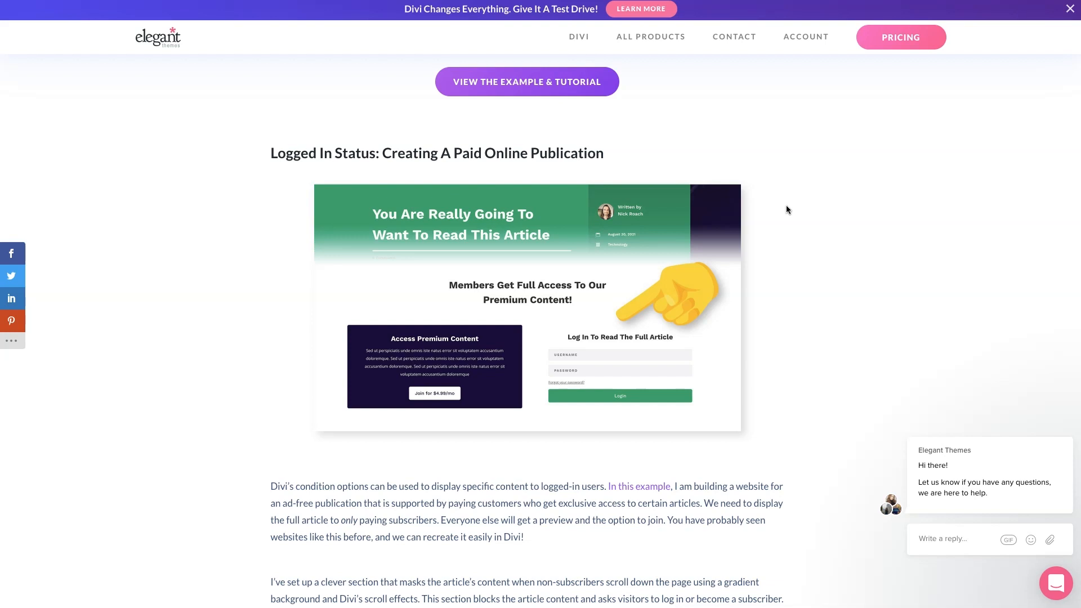
scroll(787, 208, down, 10)
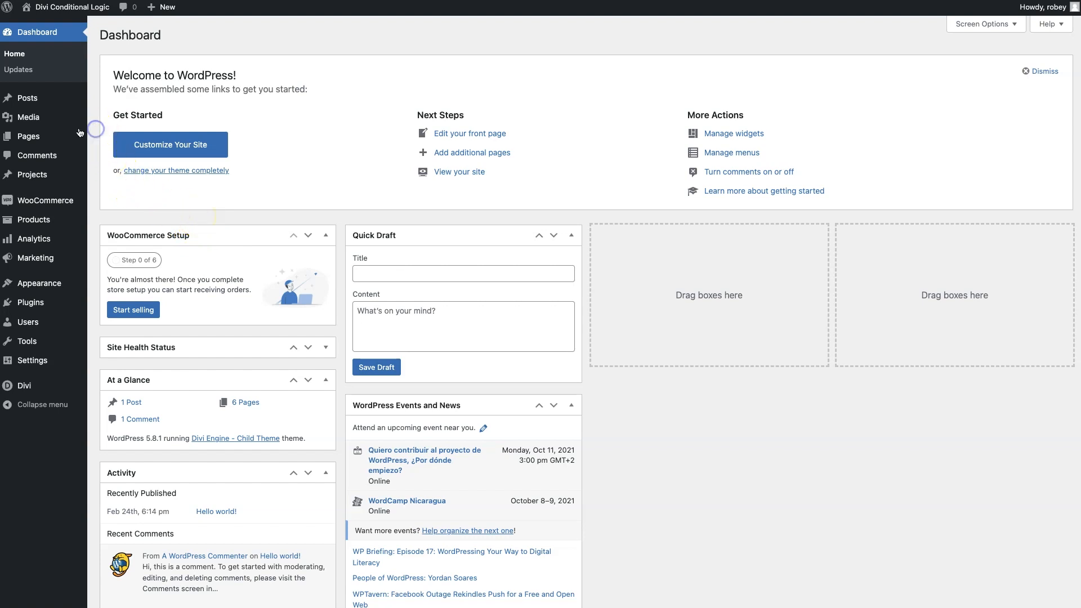
- Create a new page titled "Conditional" and start editing it with the Divi Builder
mouse_move(30, 136)
click(125, 154)
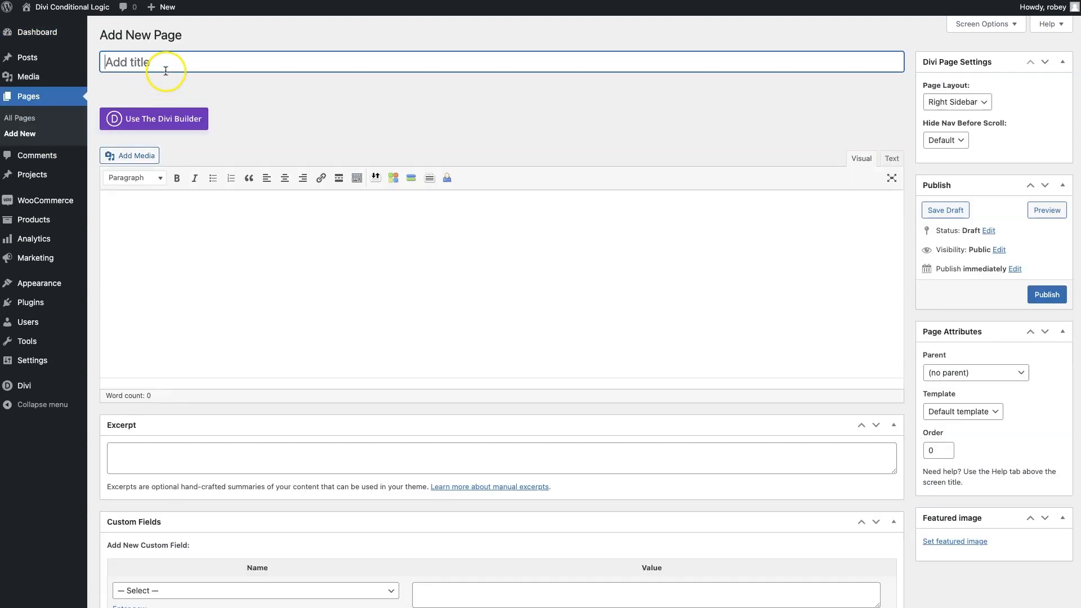
click(167, 68)
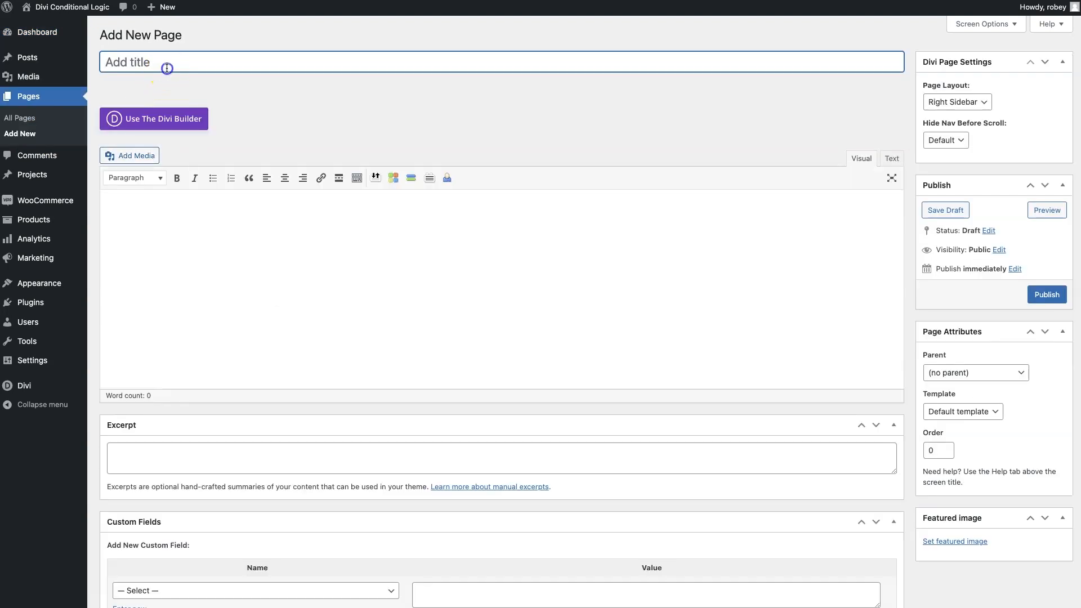
text(Conditional)
click(145, 116)
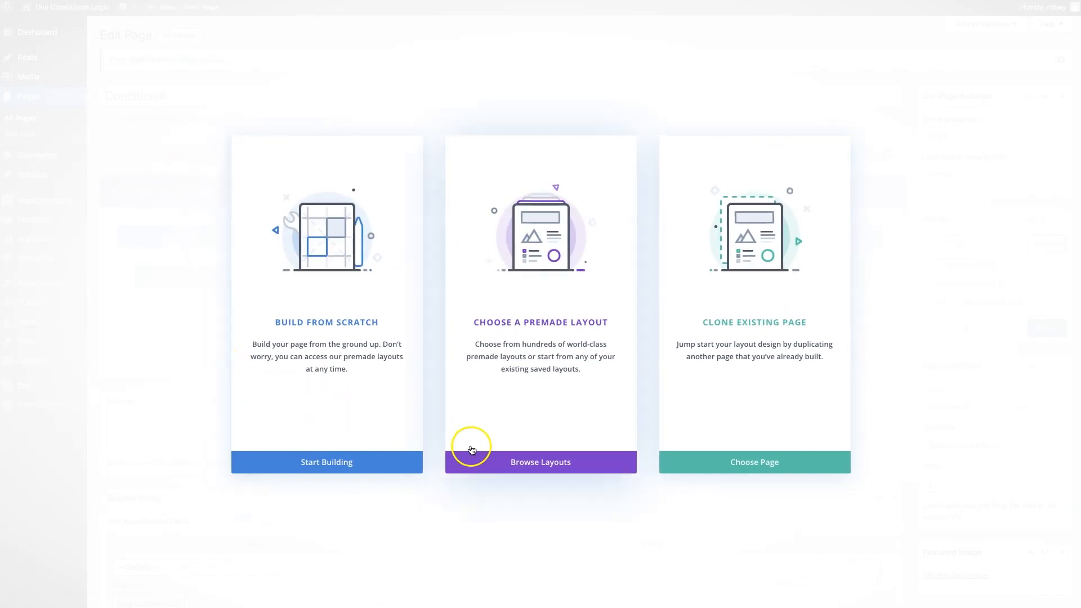
- Load the Landing layout from the premade Restaurant pack and show the page in desktop view
click(527, 463)
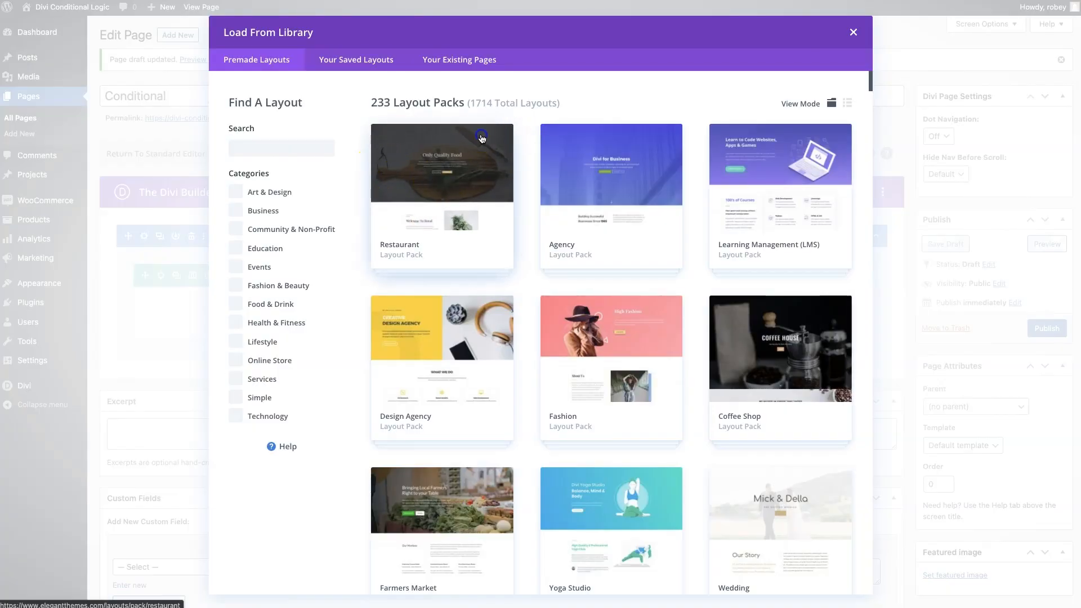
click(482, 138)
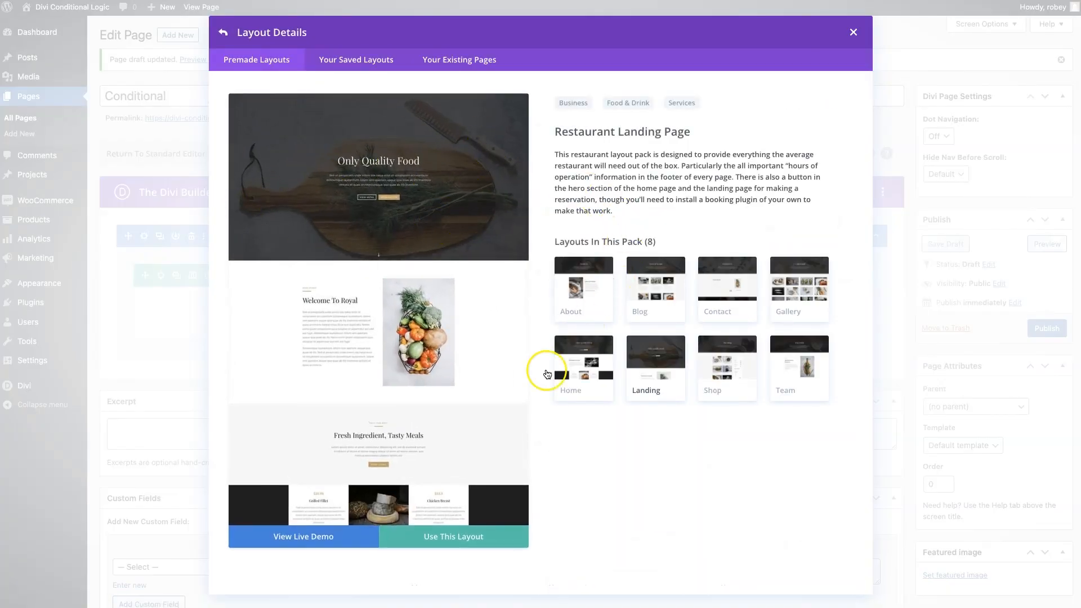
click(445, 535)
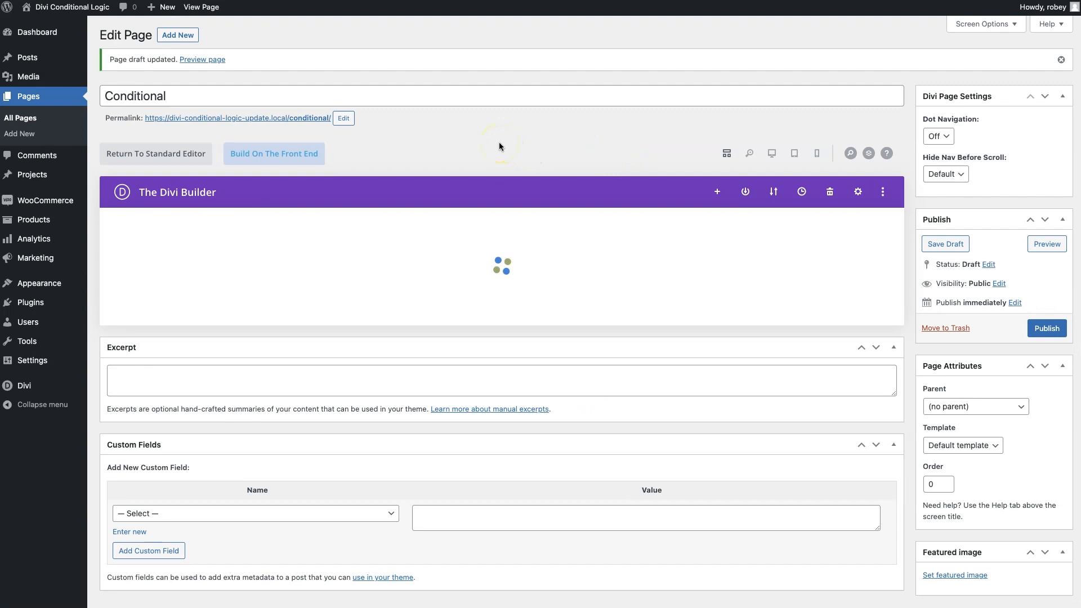
click(773, 159)
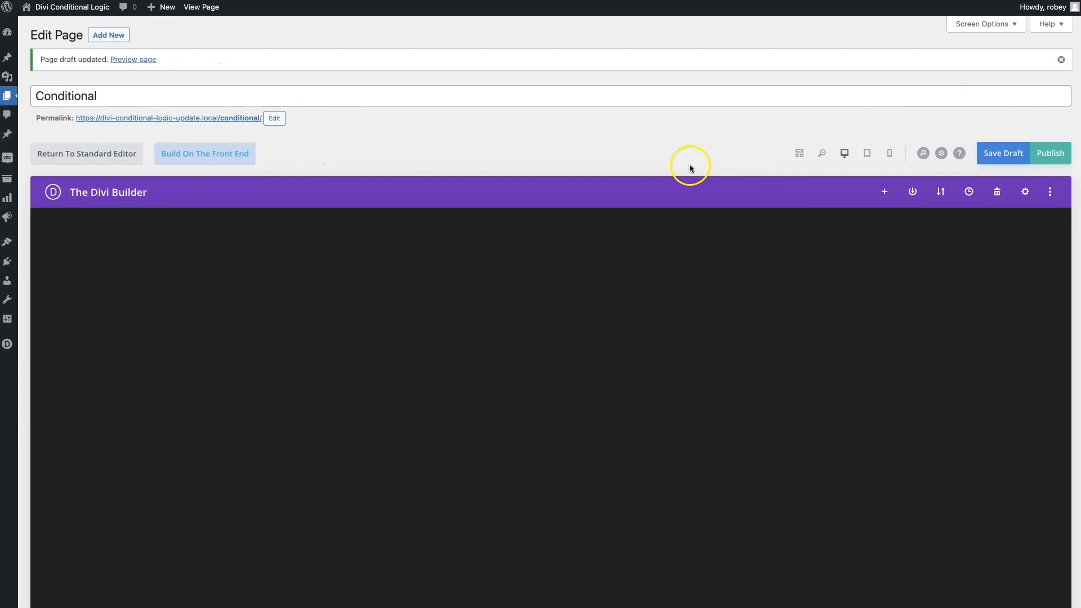
- Insert a regular section with a single-column row between the hero and the "Welcome To Royal" section
scroll(609, 200, down, 6)
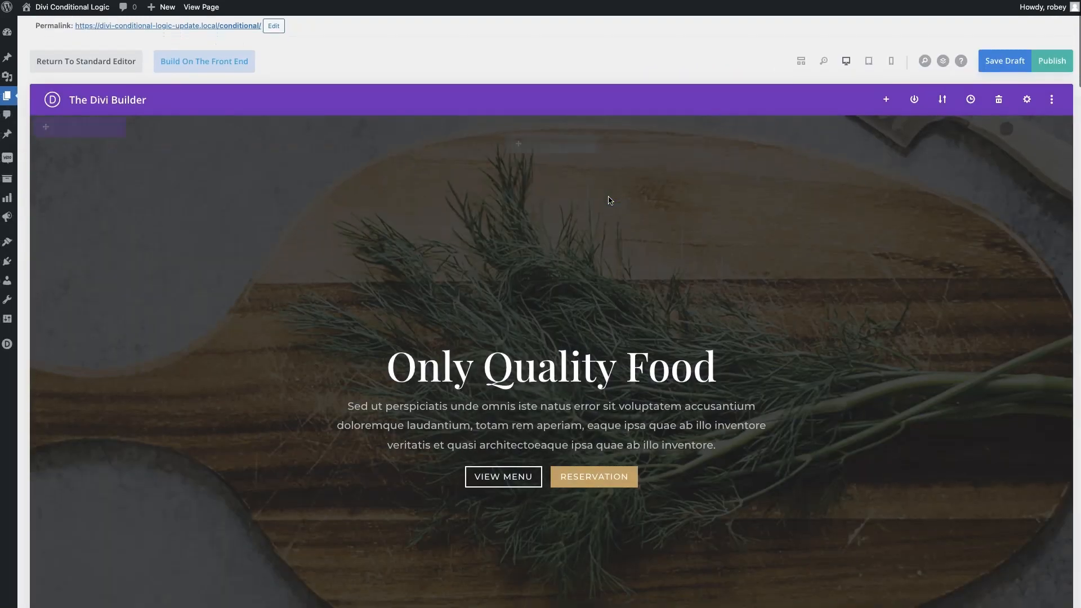
scroll(609, 200, down, 6)
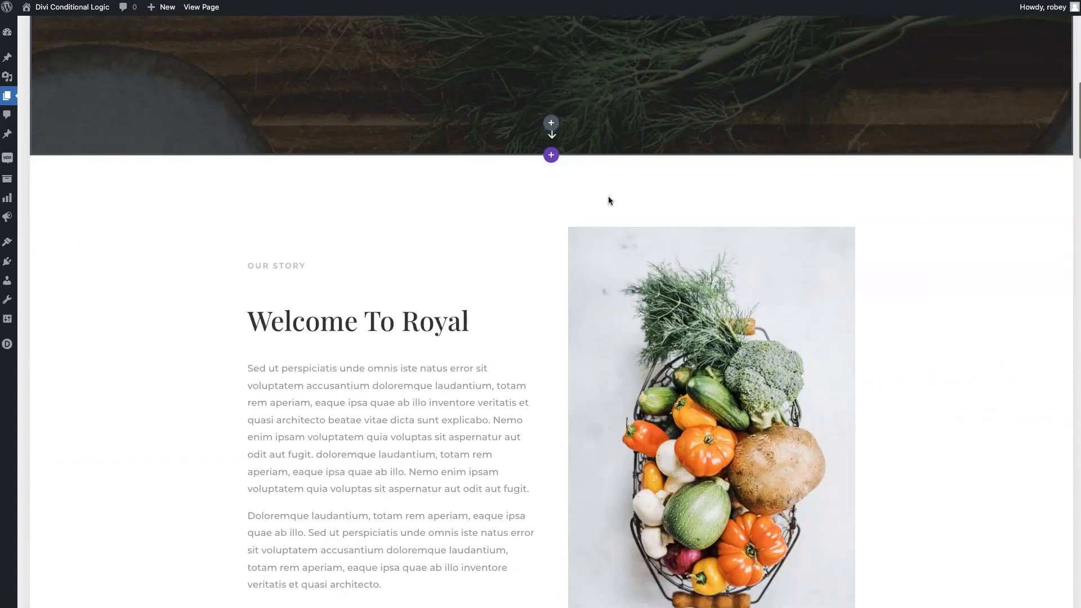
scroll(608, 196, up, 1)
scroll(608, 200, up, 3)
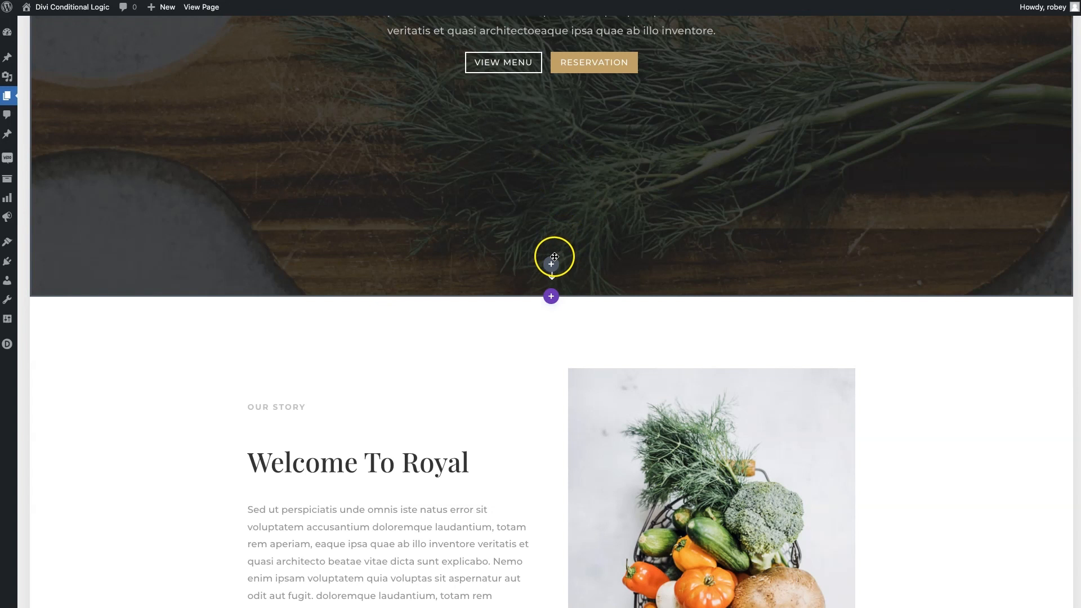
click(551, 297)
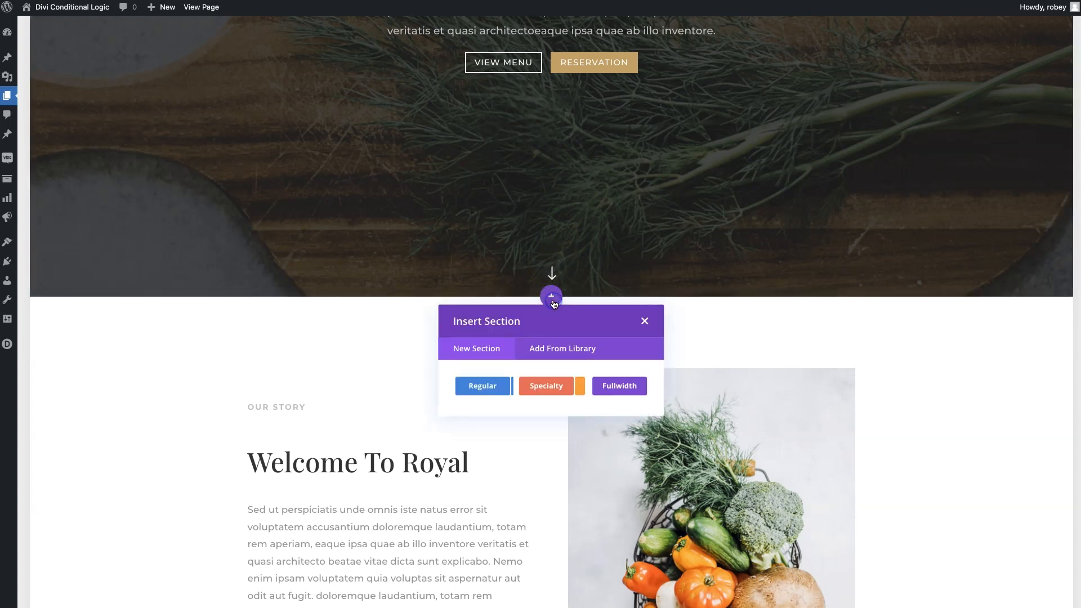
click(473, 394)
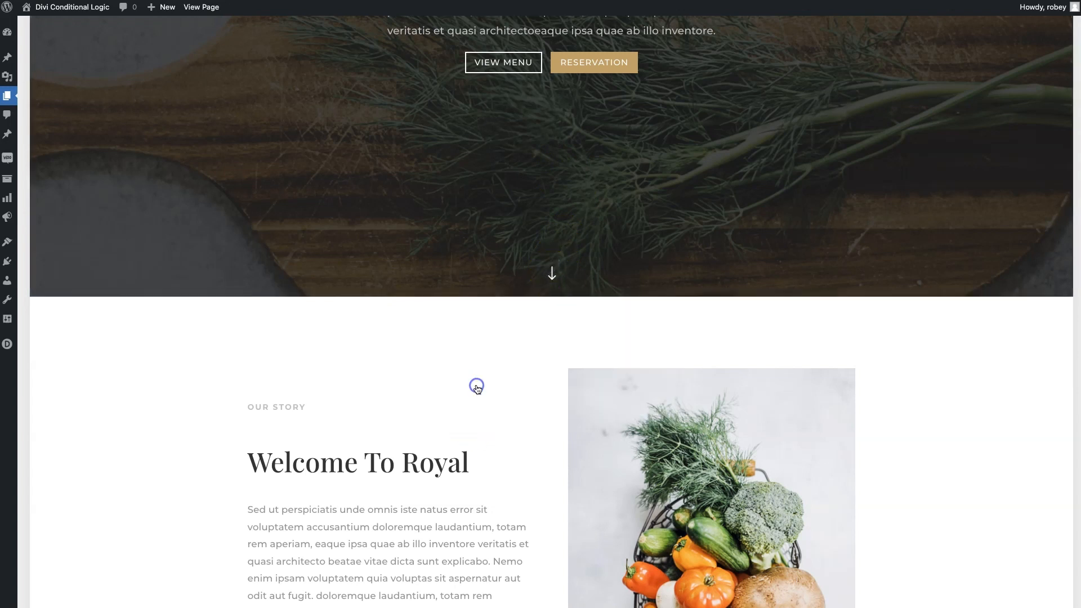
click(483, 440)
- Add a Countdown Timer module to the new row
scroll(549, 344, down, 3)
scroll(549, 208, up, 3)
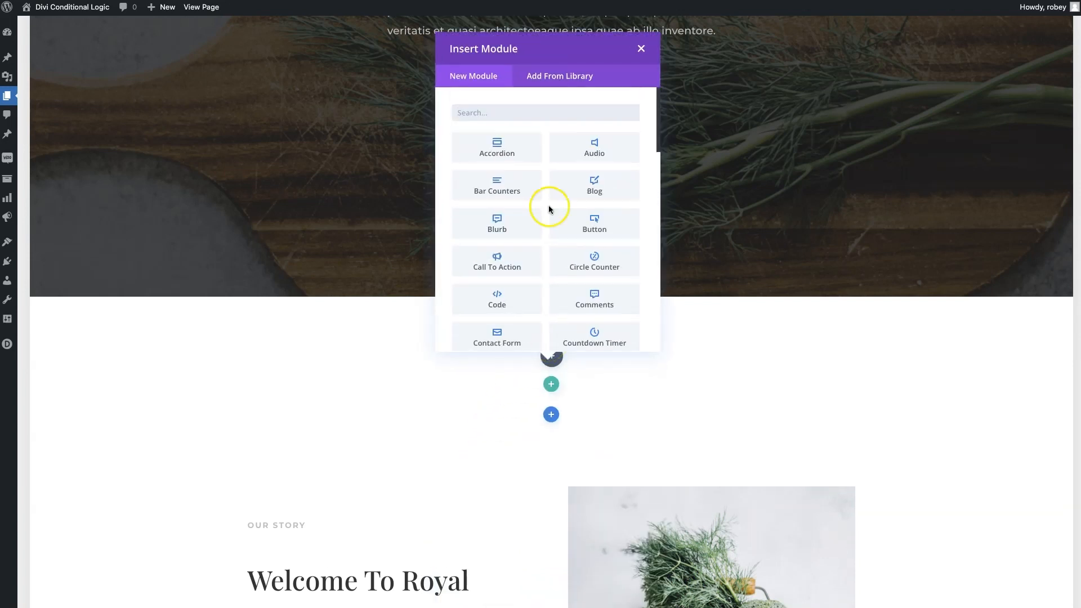
click(563, 112)
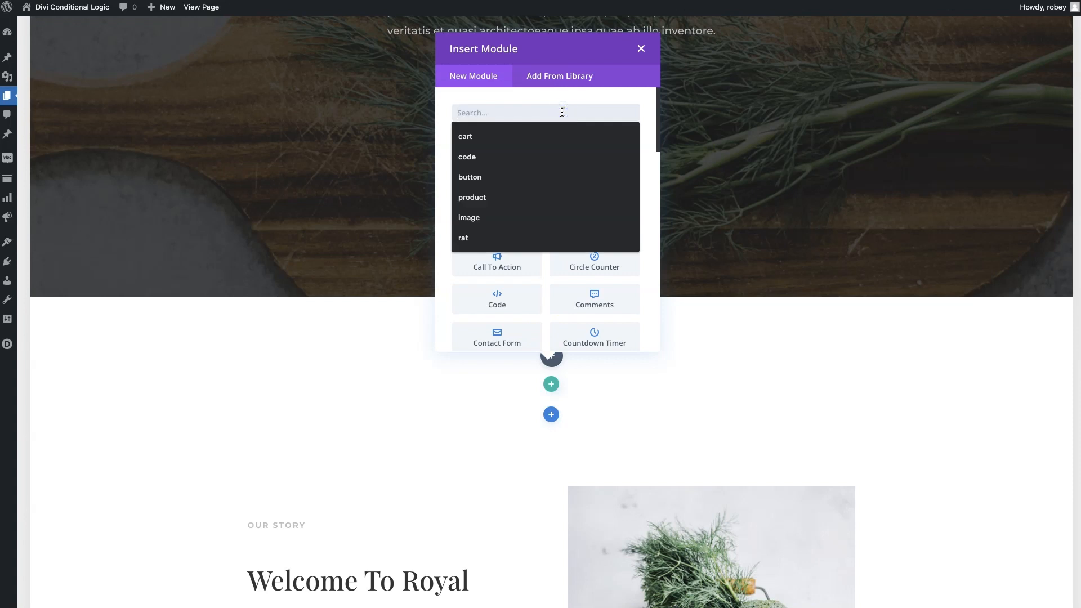
text(cou)
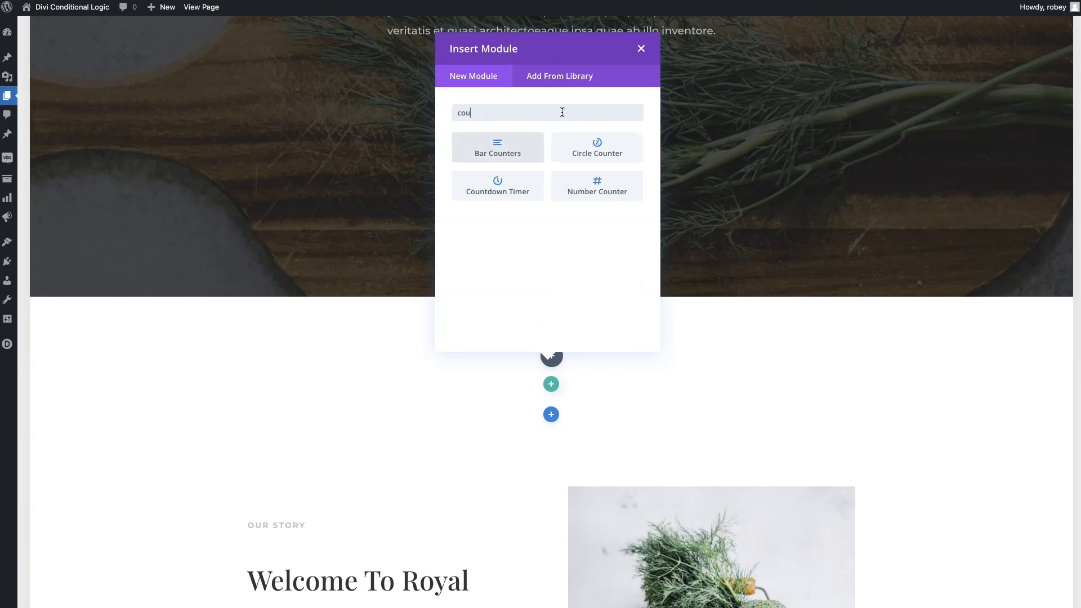
click(515, 187)
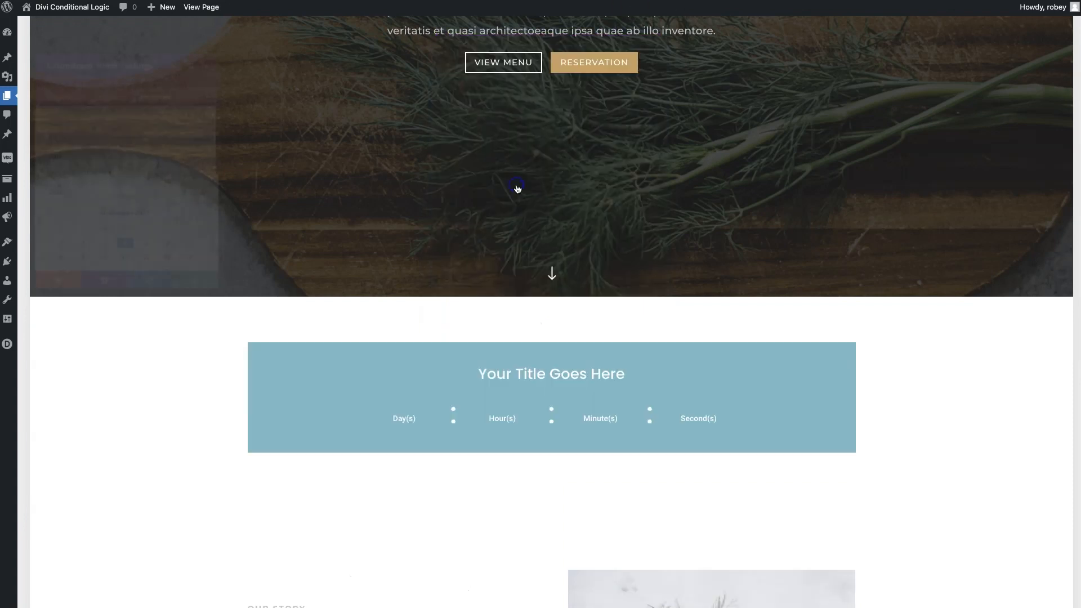
- Set the countdown timer's title to "Upcoming Sale!"
triple_click(135, 167)
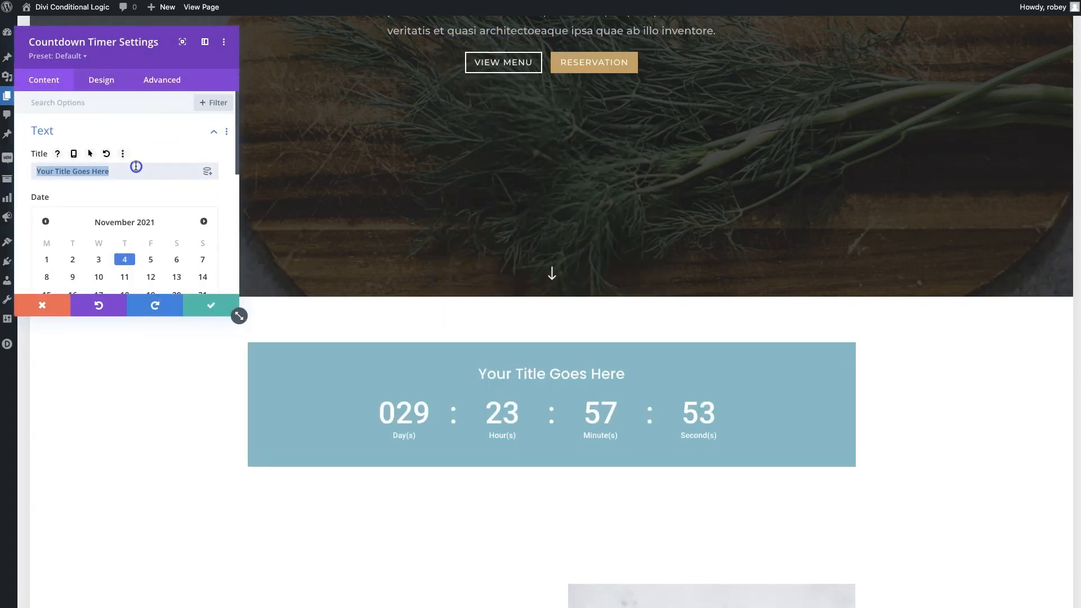
text(UPcoming)
key(BackSpace)
key(BackSpace)
key(BackSpace)
key(BackSpace)
key(BackSpace)
key(BackSpace)
key(BackSpace)
text(pcoming Sale)
key(BackSpace)
key(BackSpace)
text(ale!)
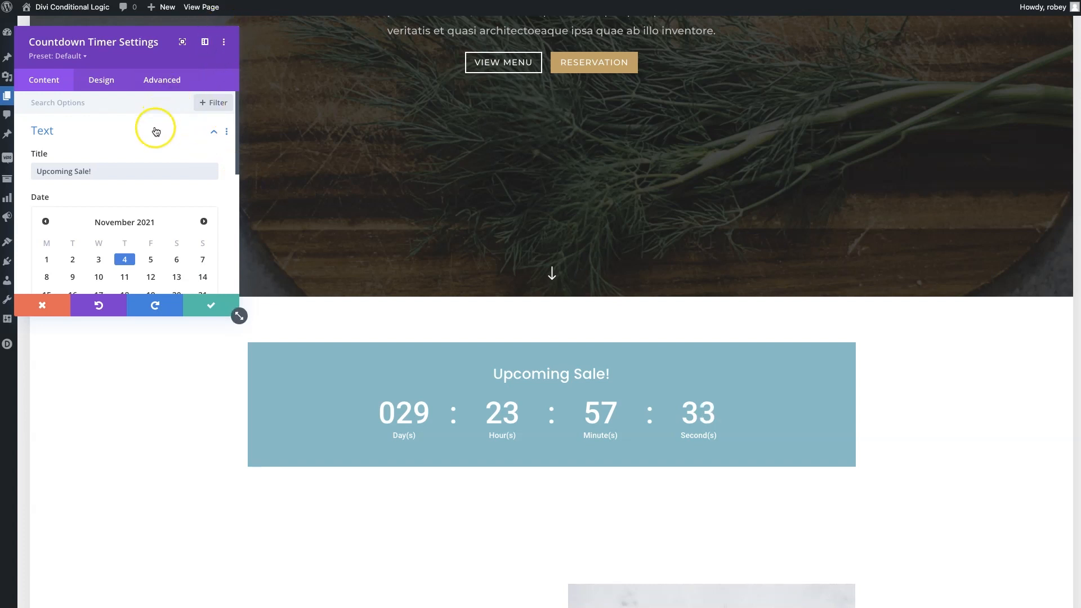
- Change the countdown timer's background to the red preset #e02b20 and darken it to a deep brick red
scroll(174, 265, down, 10)
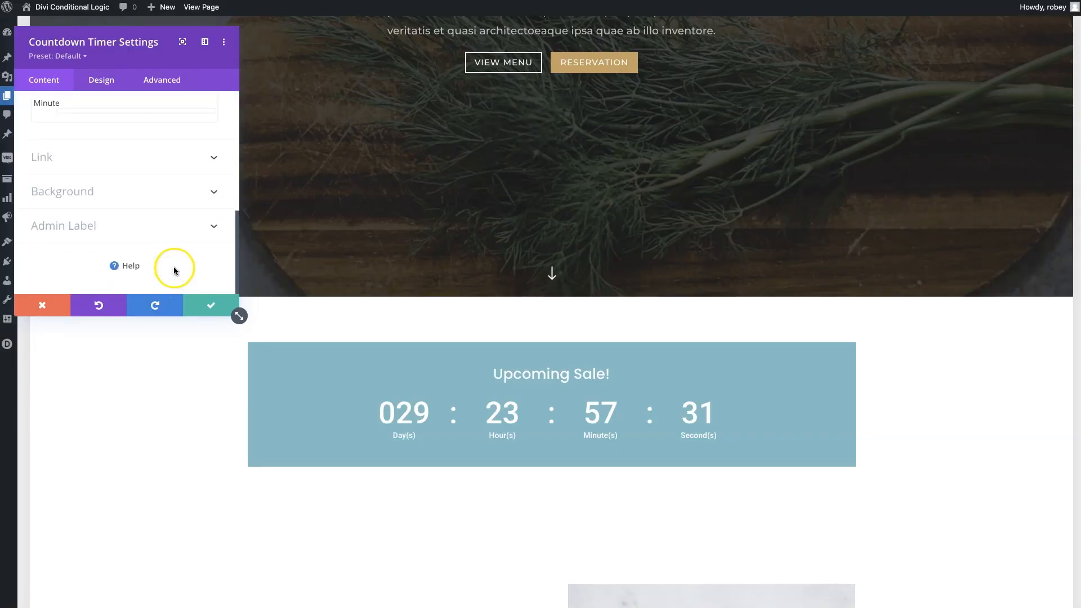
click(145, 198)
scroll(181, 265, down, 3)
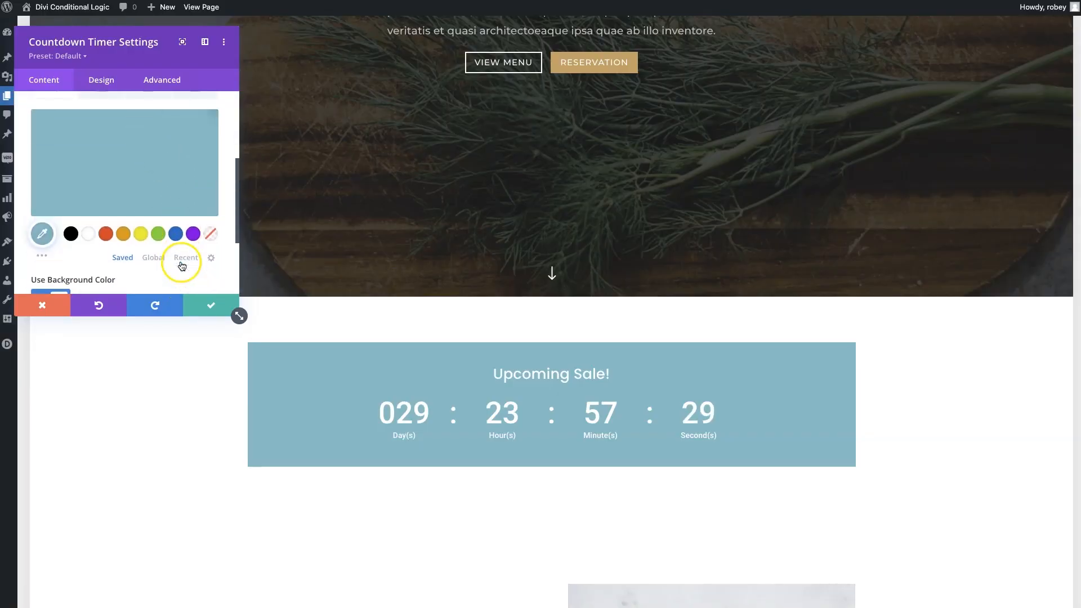
click(105, 233)
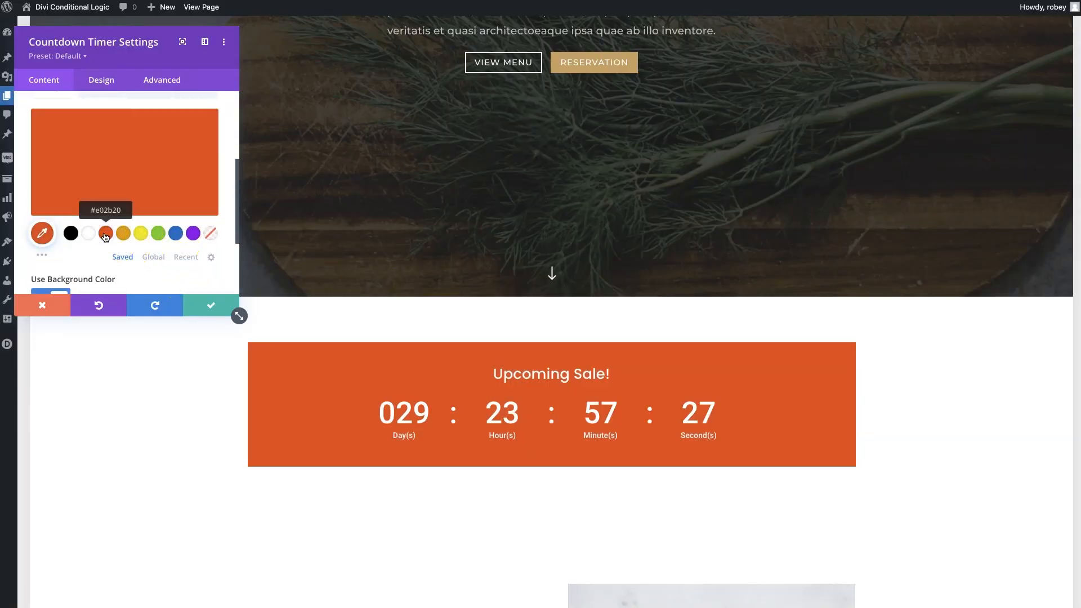
click(43, 233)
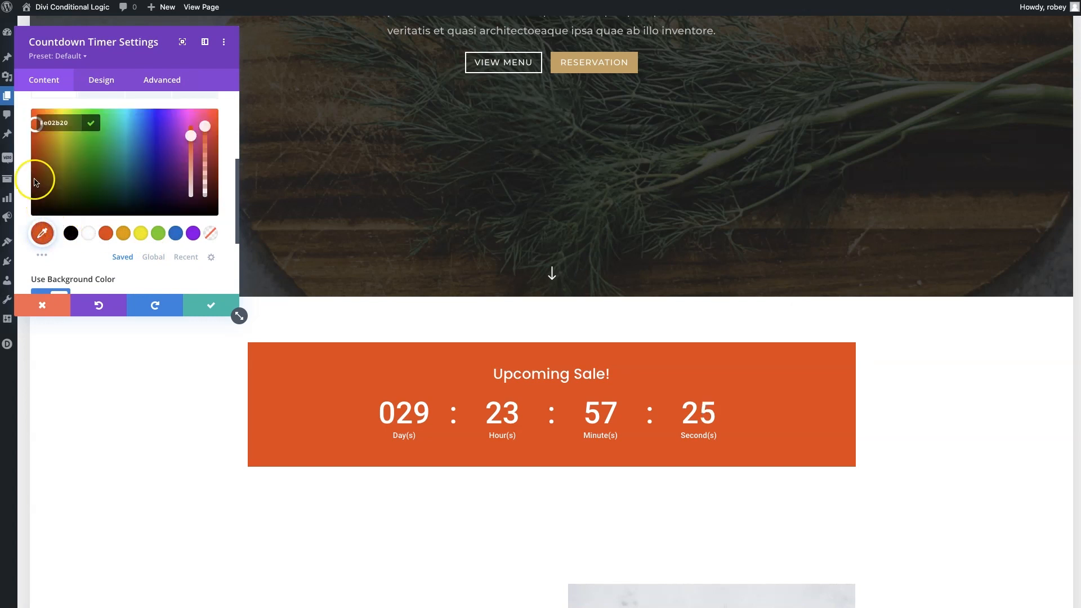
drag(35, 140, 24, 153)
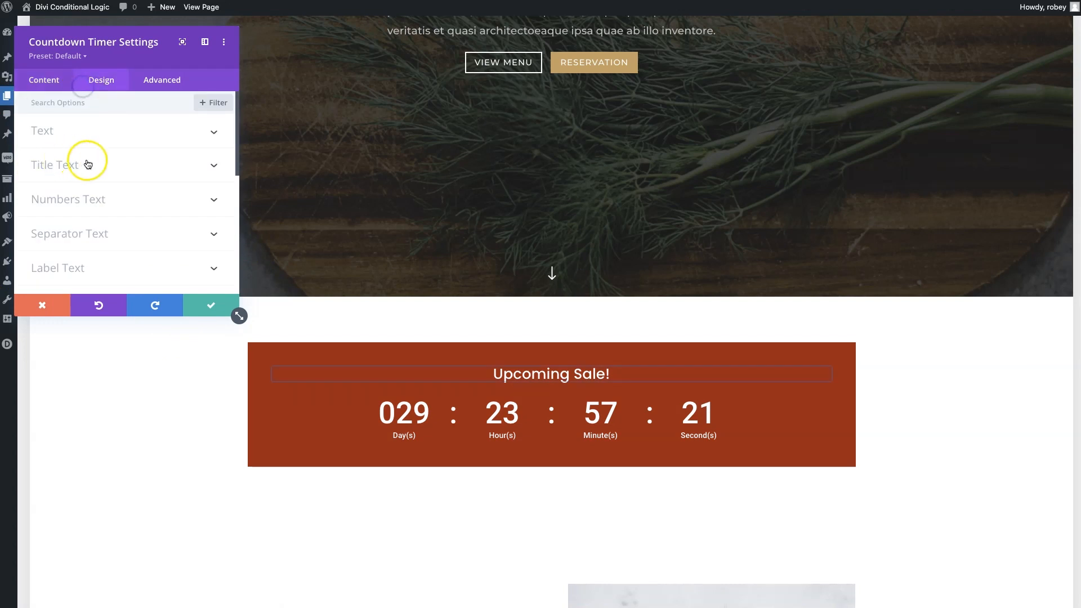
- Round all four corners of the countdown timer to 15px and save the module settings
scroll(52, 248, down, 3)
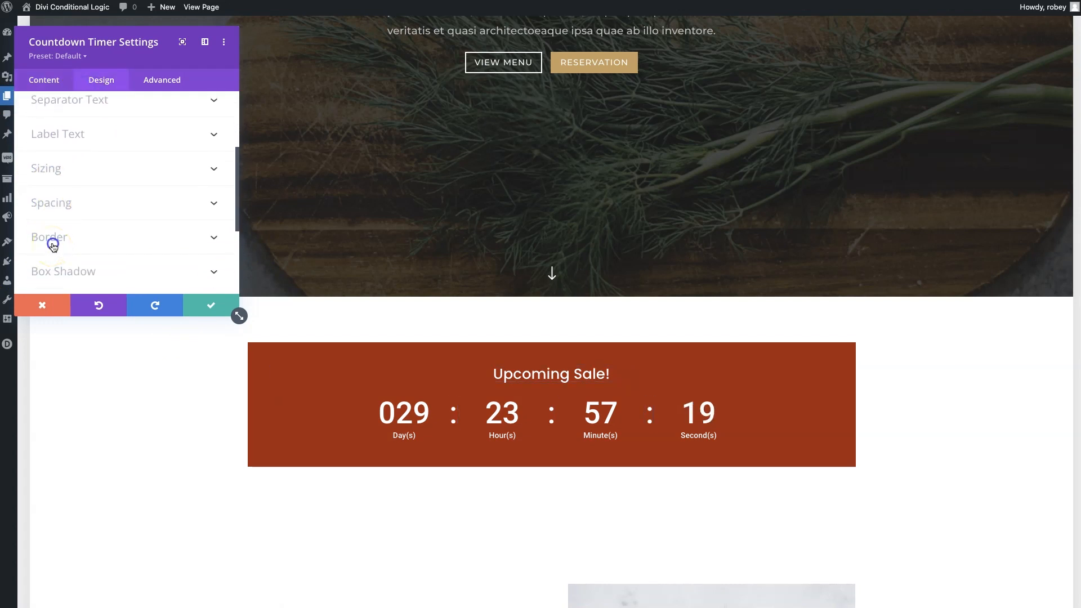
click(52, 246)
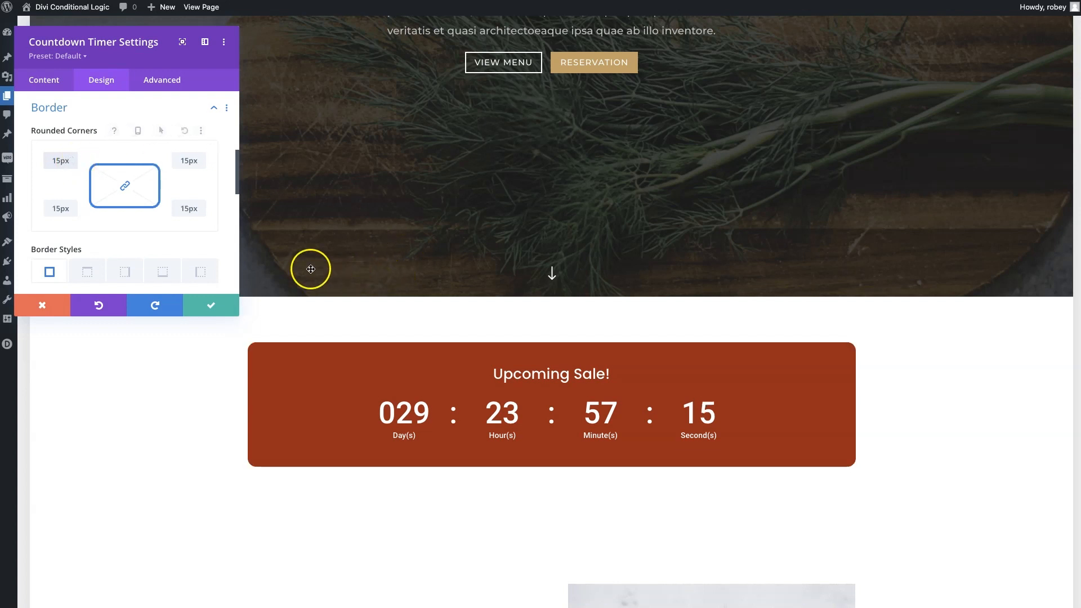
click(32, 87)
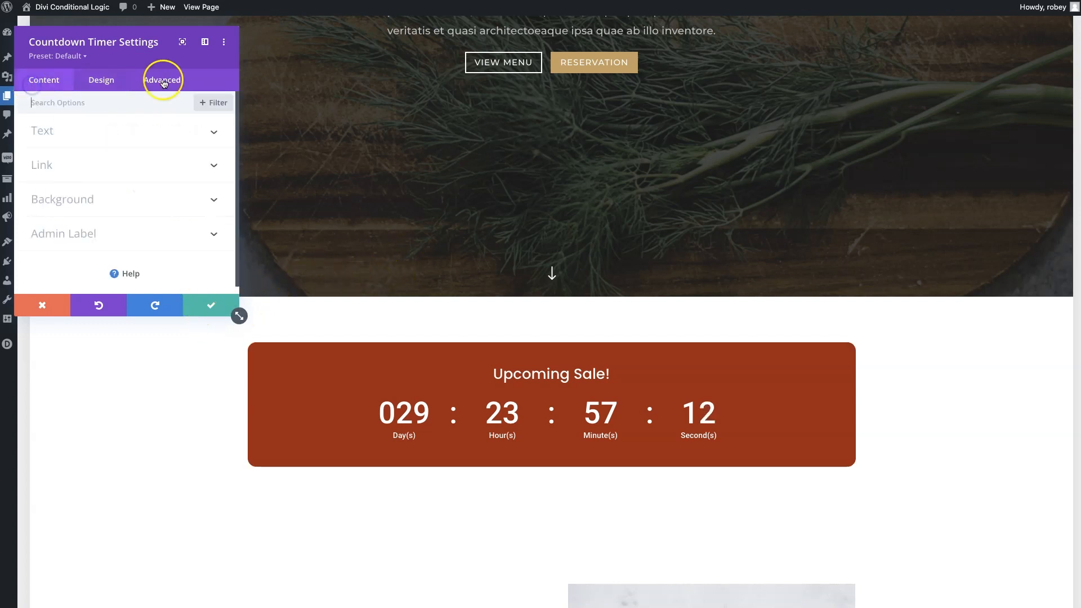
click(203, 304)
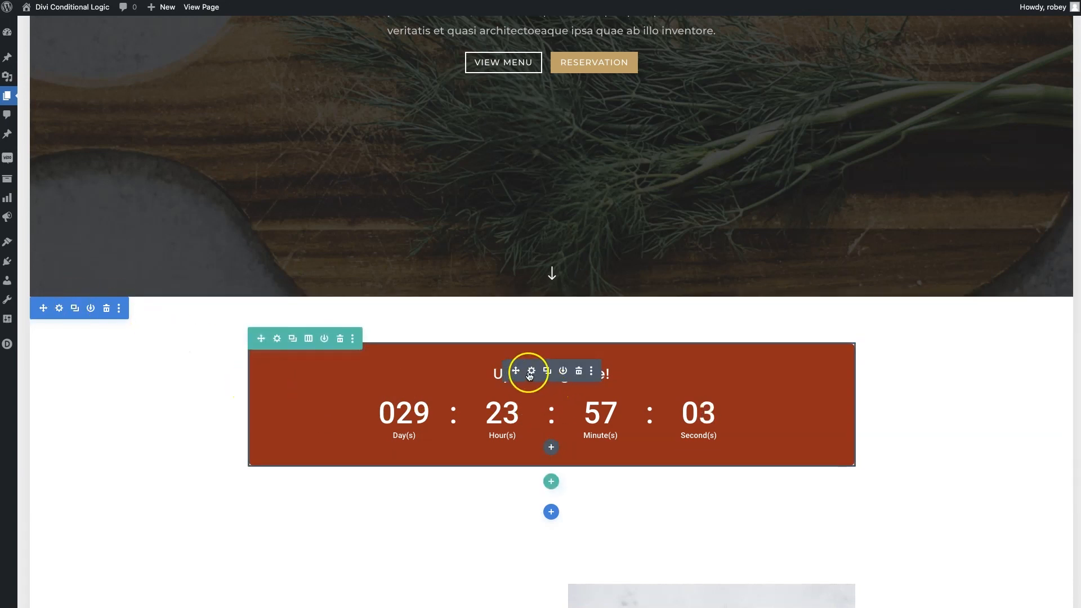
- Open the timer section's display conditions and look through the available condition types
click(59, 309)
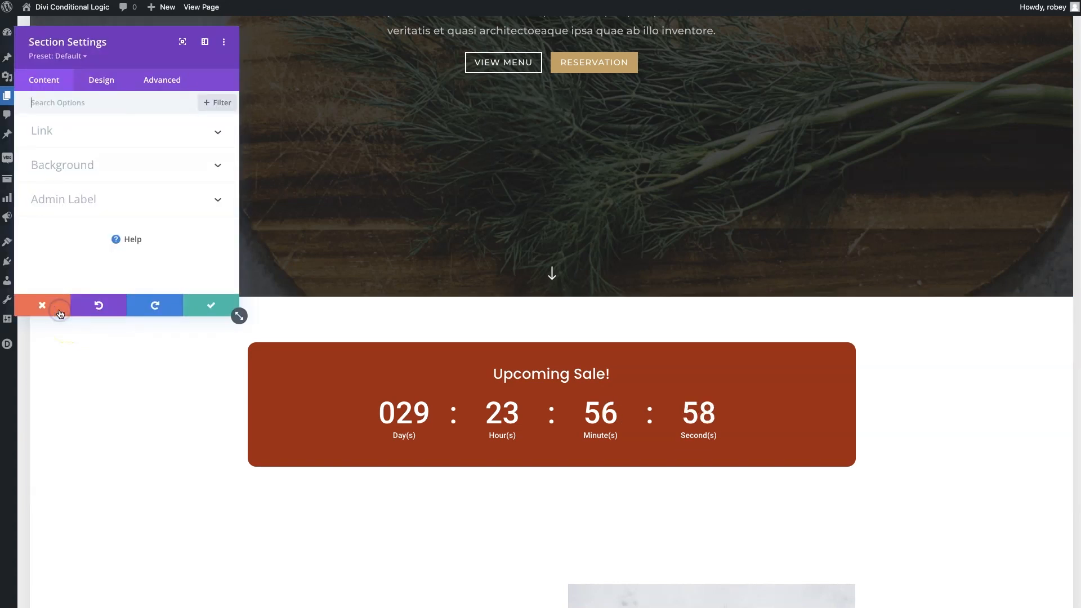
click(163, 84)
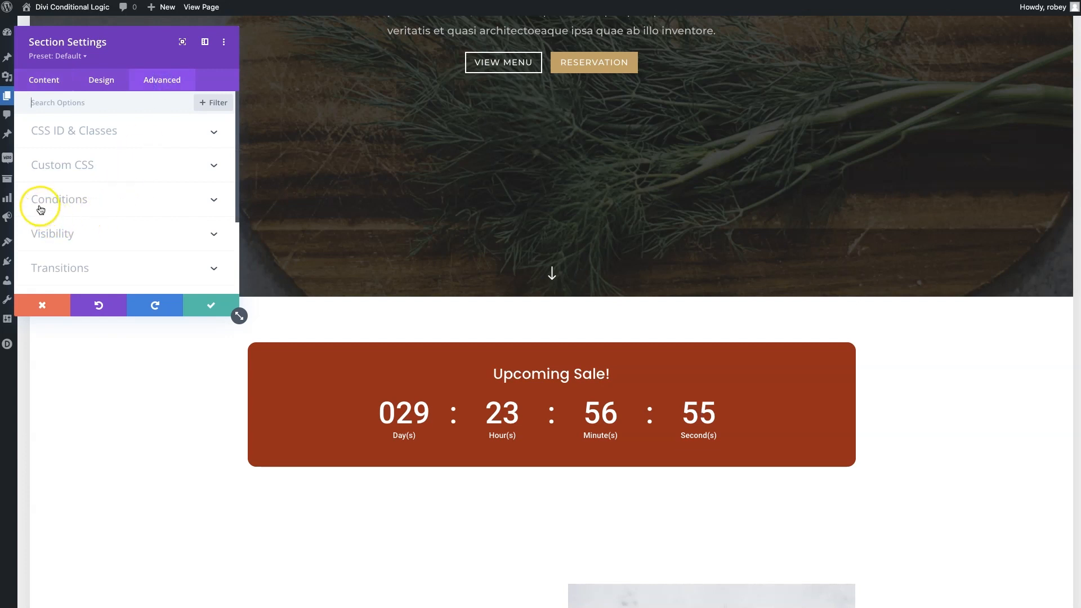
click(172, 213)
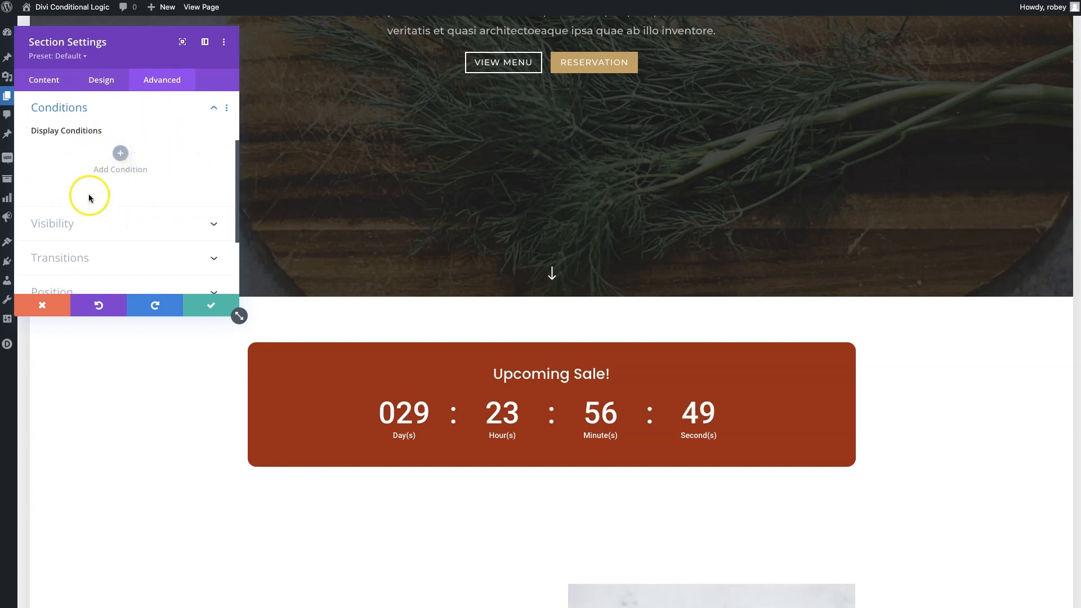
click(119, 154)
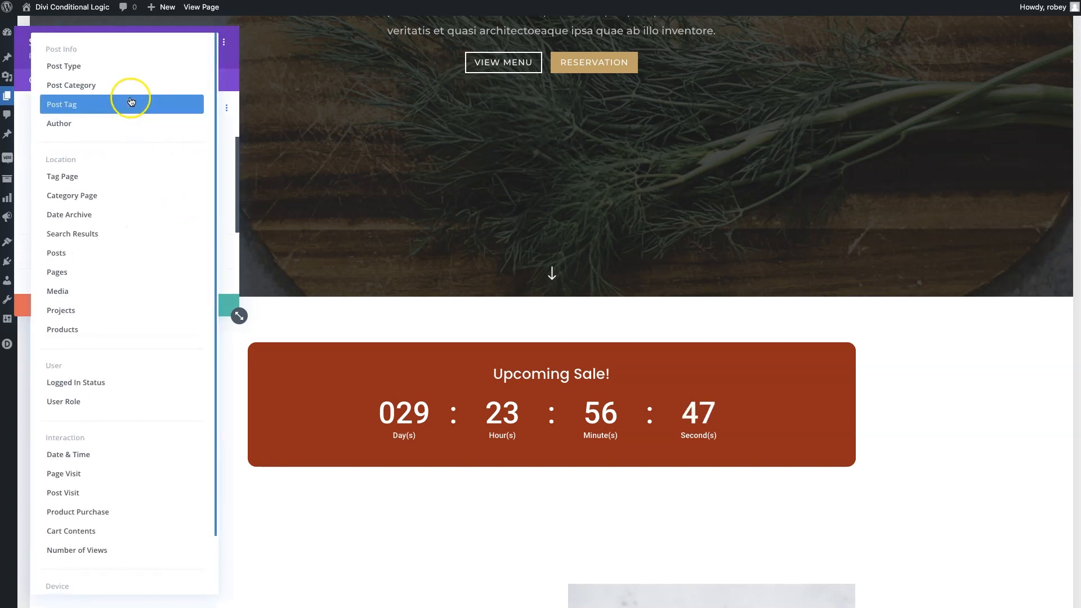
scroll(97, 243, down, 2)
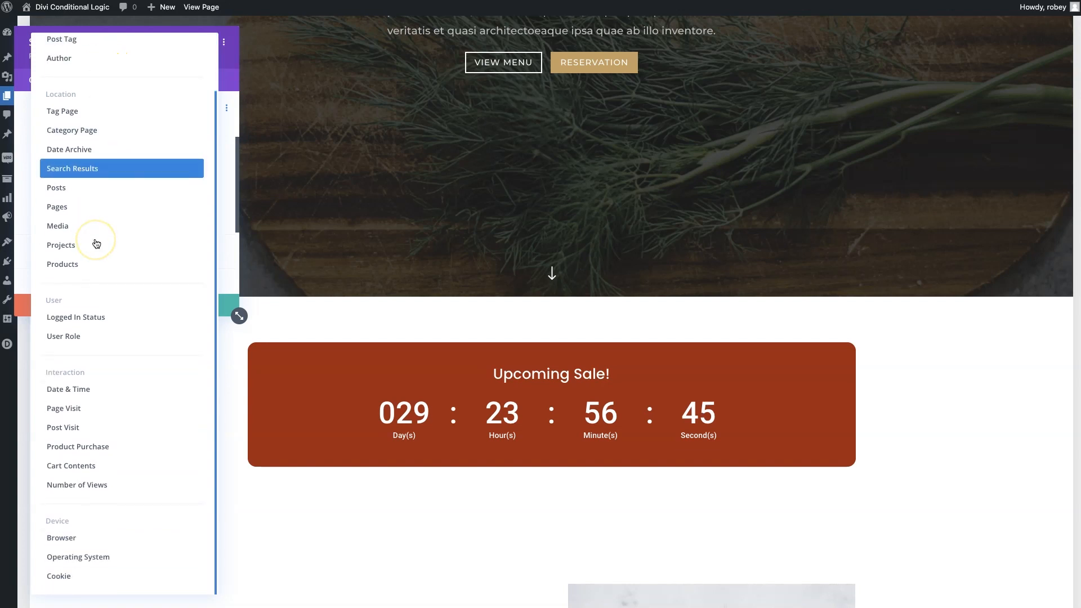
scroll(96, 243, up, 2)
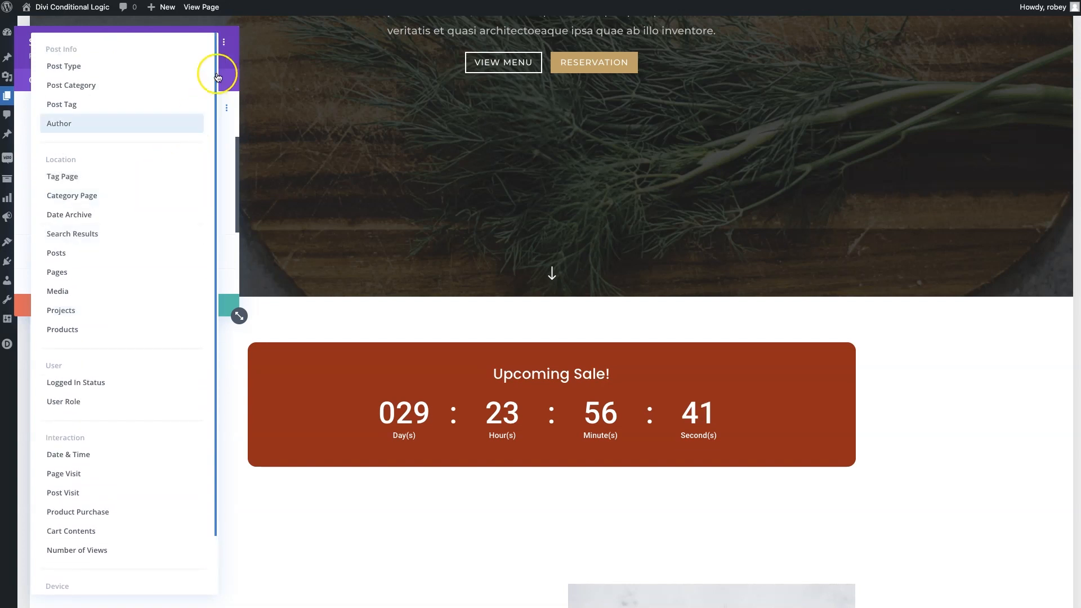
click(230, 61)
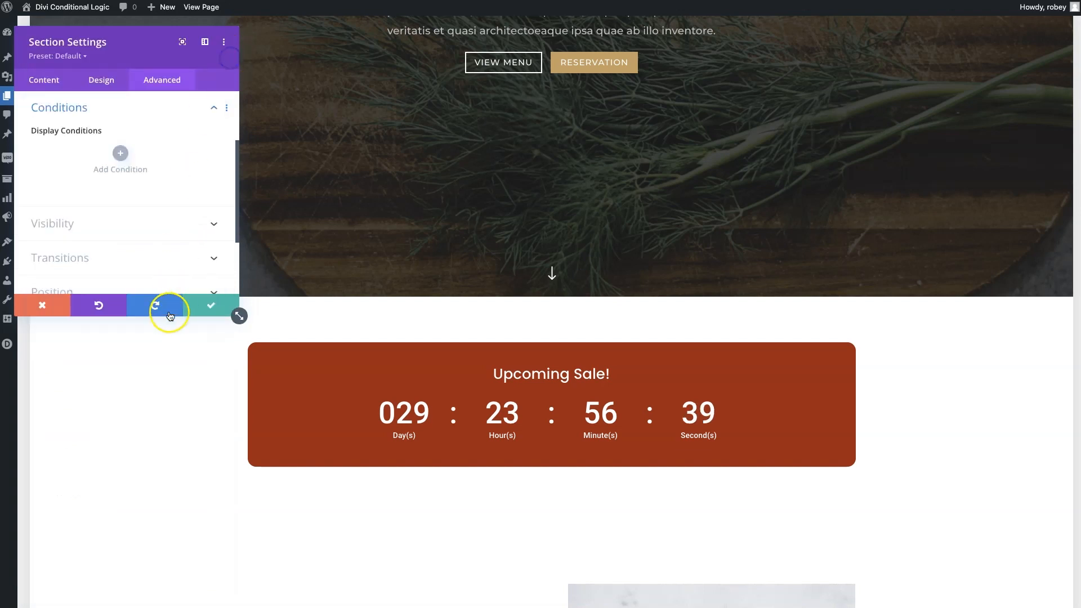
- Save the section settings and inspect the display conditions available on the countdown timer module itself, closing its settings again
click(209, 305)
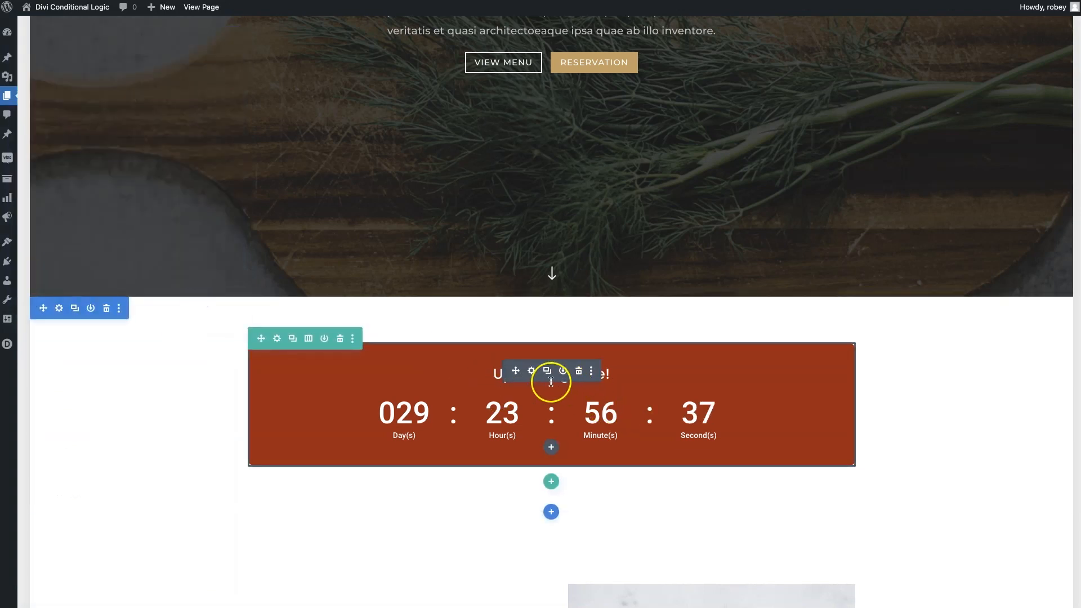
click(534, 371)
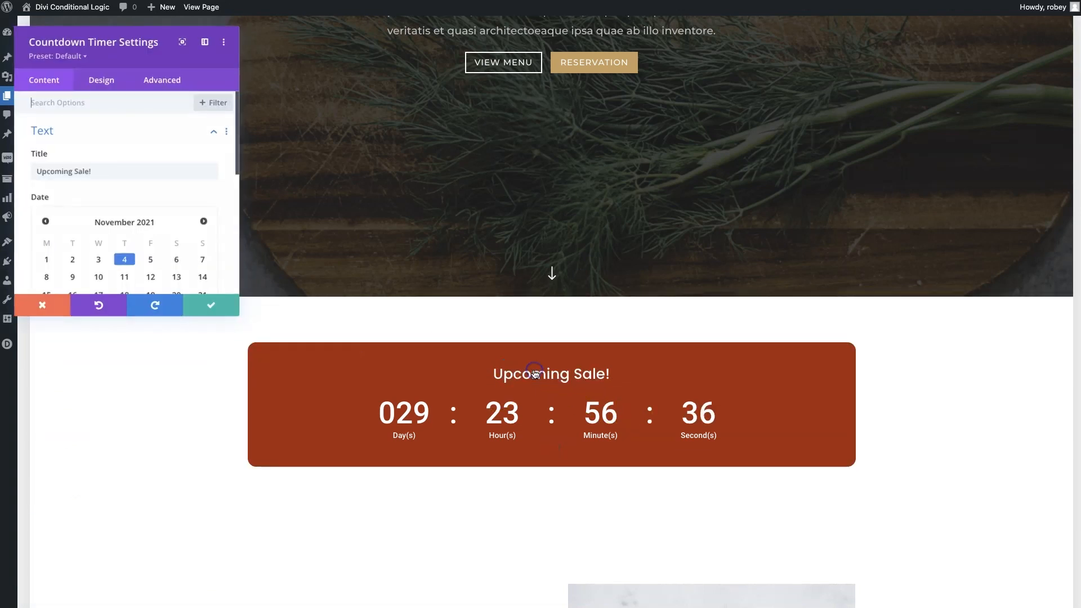
click(160, 80)
click(73, 200)
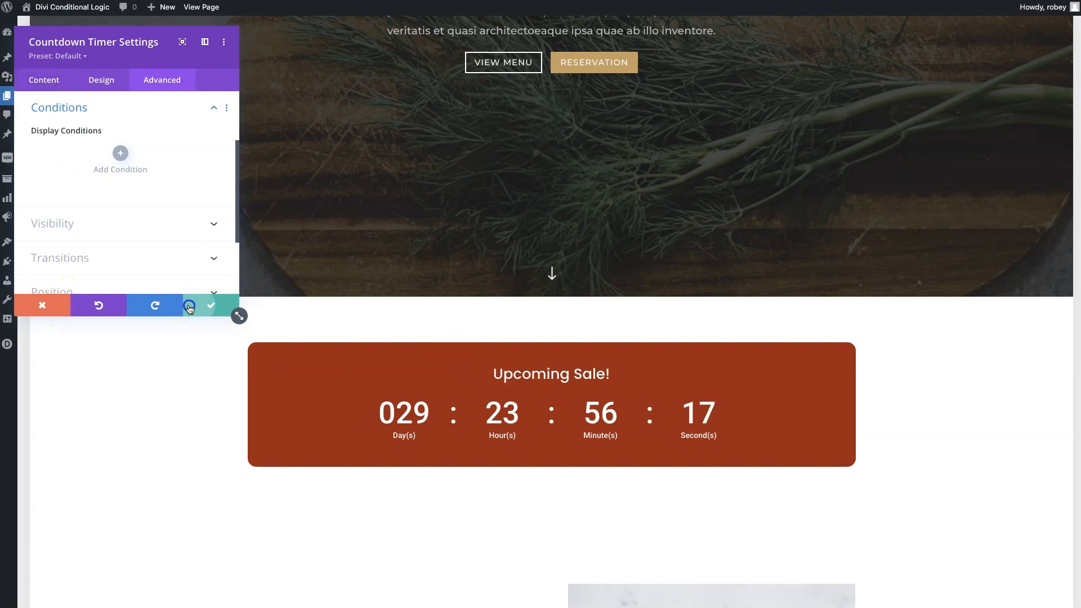
click(234, 309)
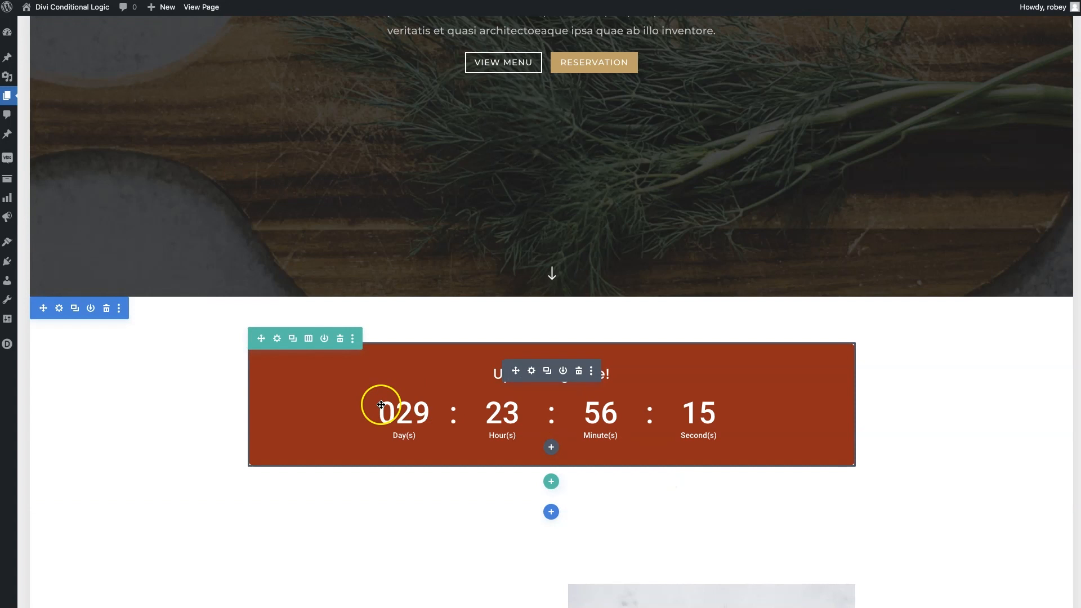
- Add a Date & Time display condition to the section that holds the countdown timer
click(59, 308)
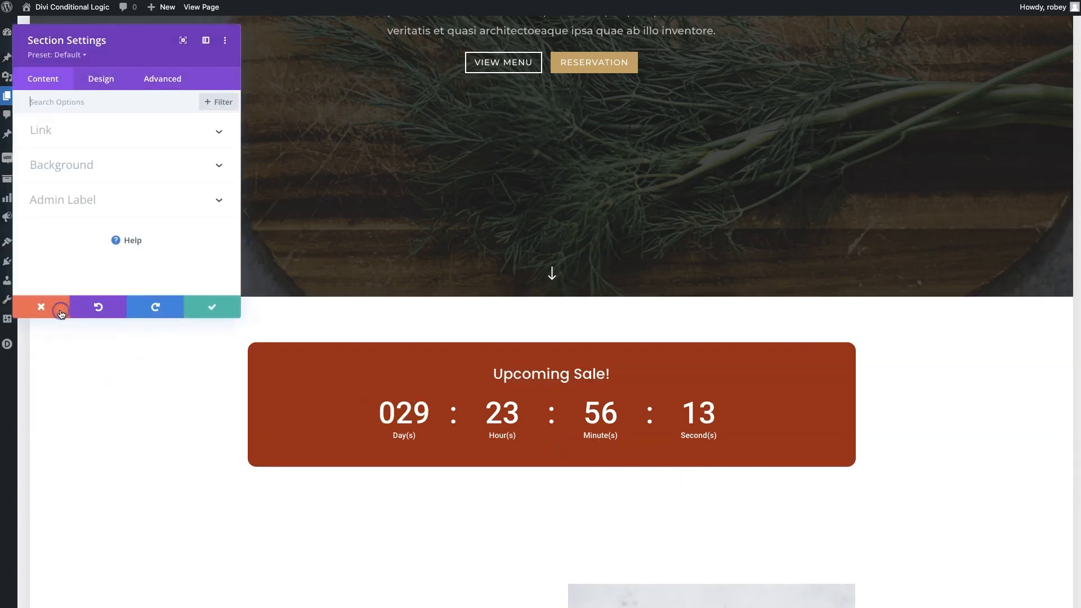
click(156, 85)
click(78, 202)
click(120, 158)
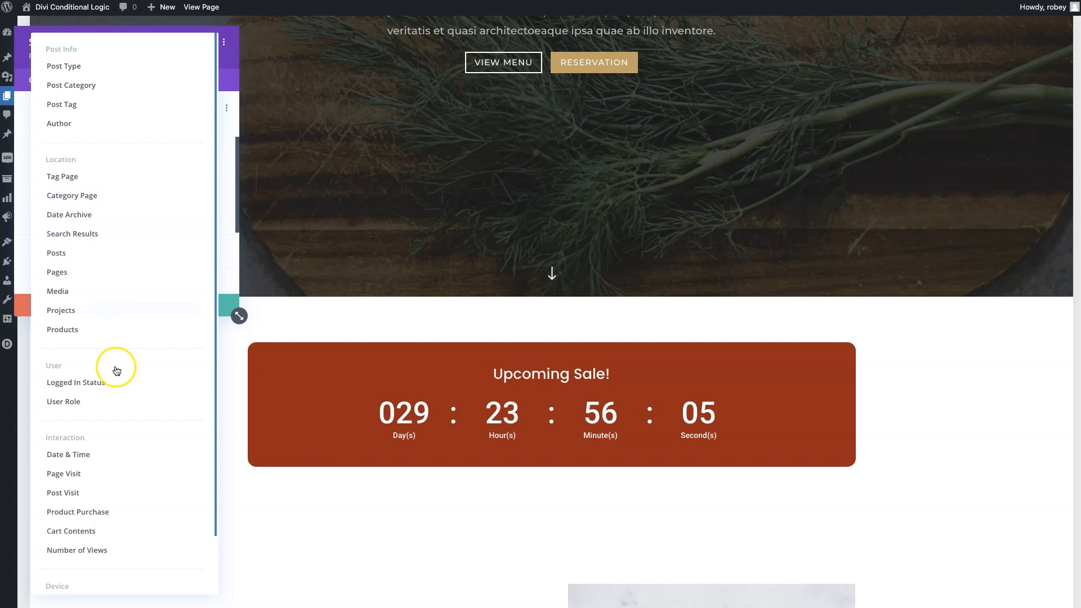
scroll(116, 369, down, 2)
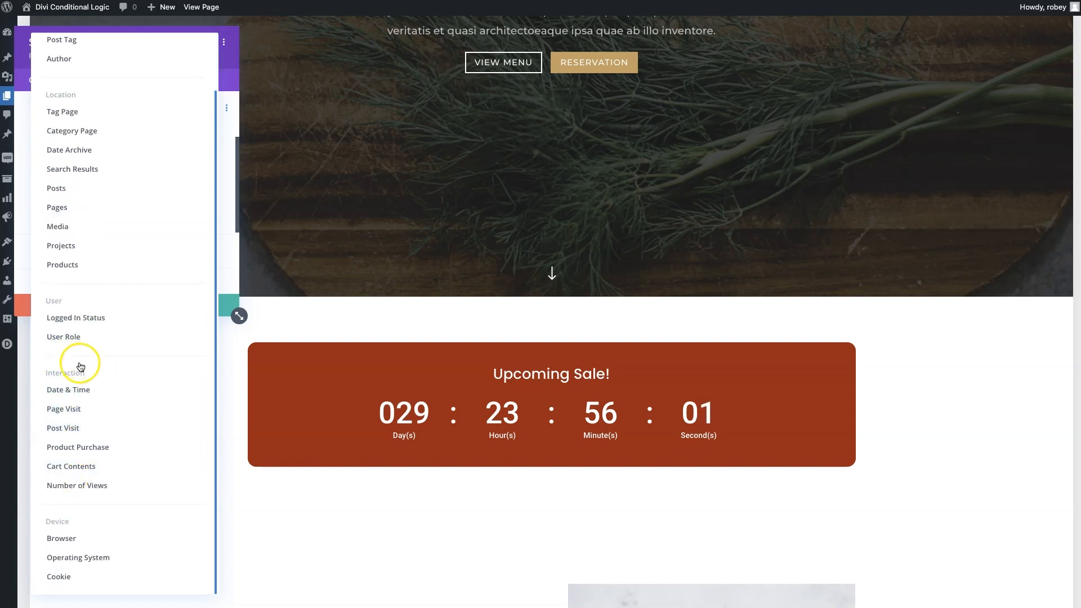
click(73, 395)
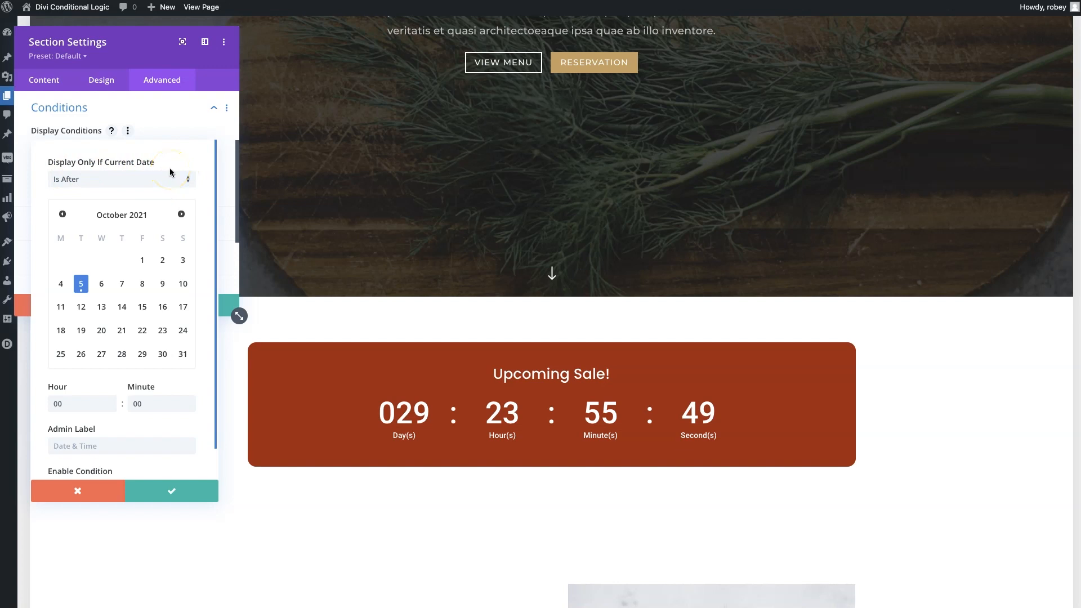
- Set the condition to display only after October 6, 2021, label it "Promo Marketing Start" and save it
click(102, 286)
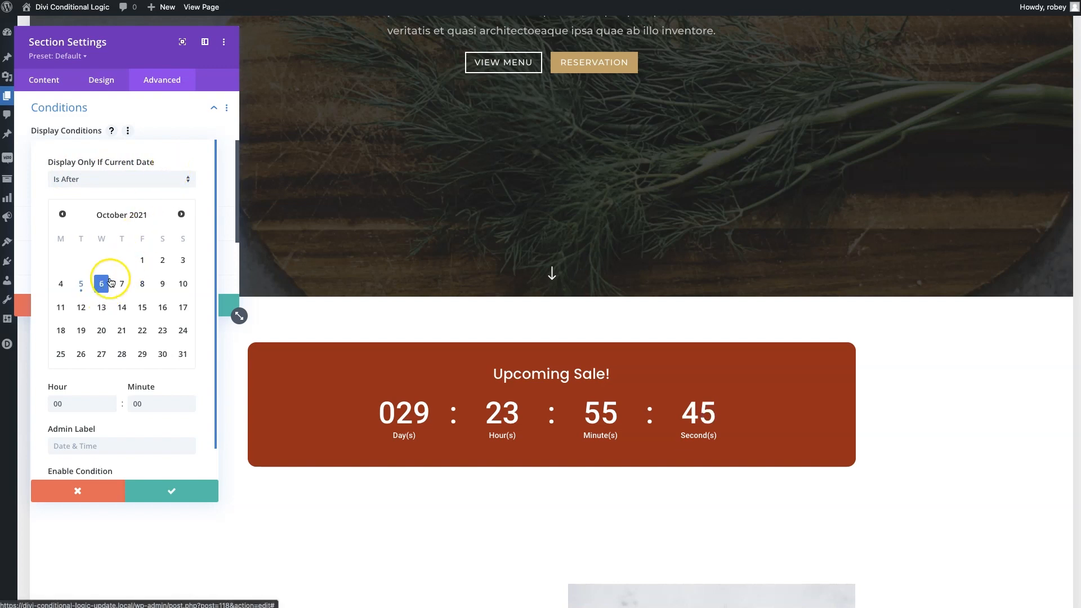
scroll(128, 394, down, 1)
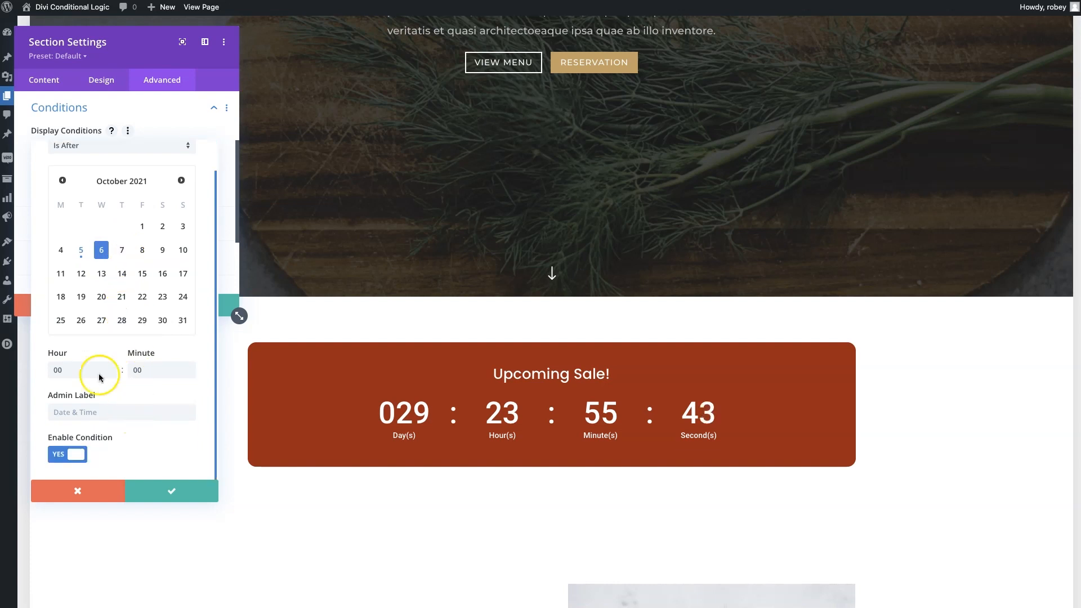
click(71, 416)
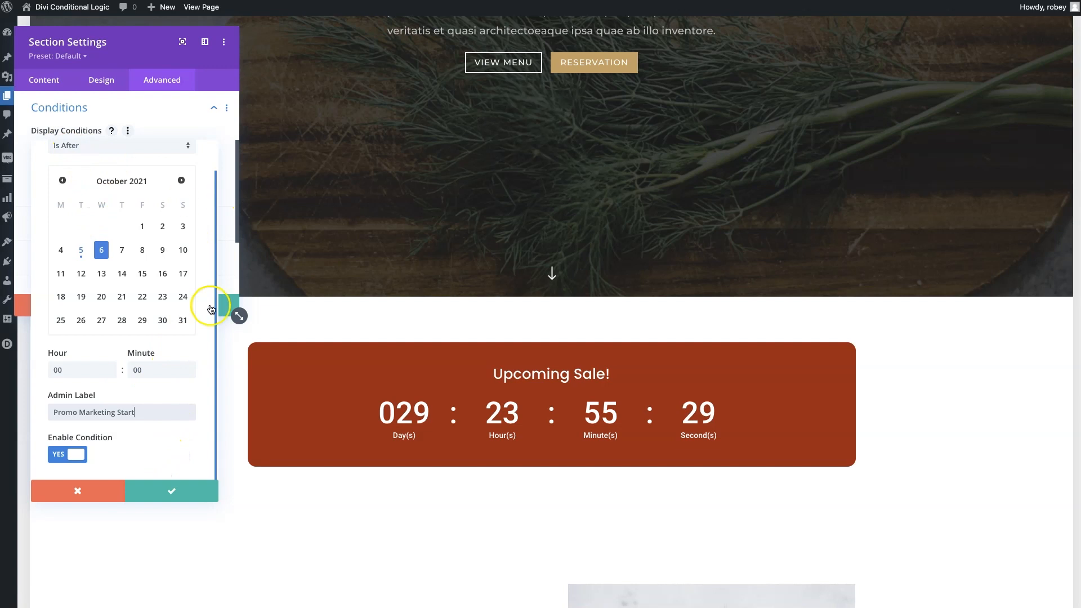
click(160, 492)
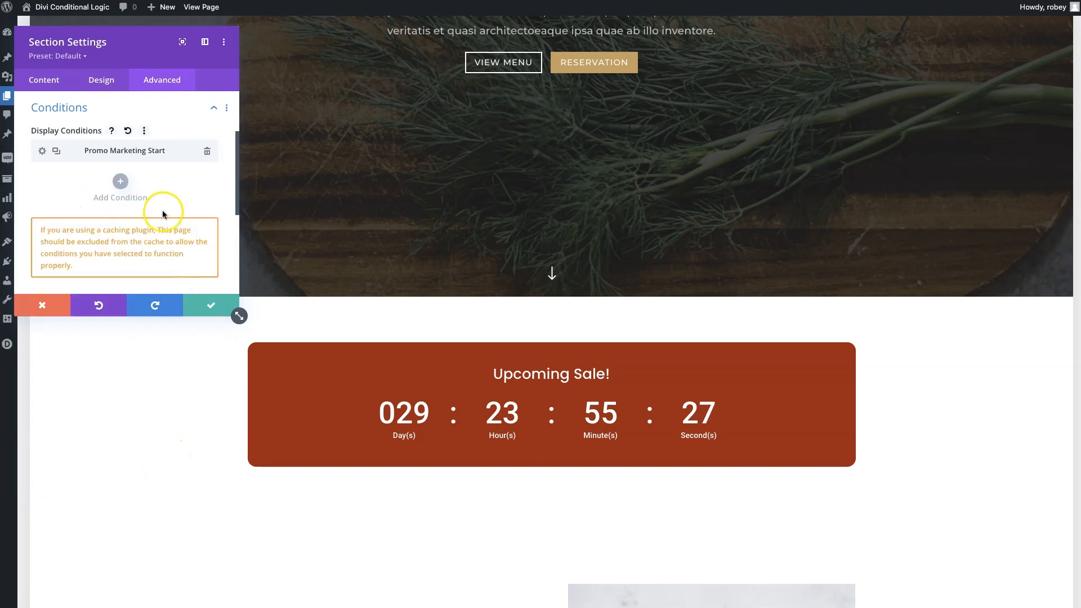
- Add a second Date & Time condition dated October 10, 2021 and give it the admin label "Promo Marketing End"
scroll(157, 212, up, 1)
click(120, 216)
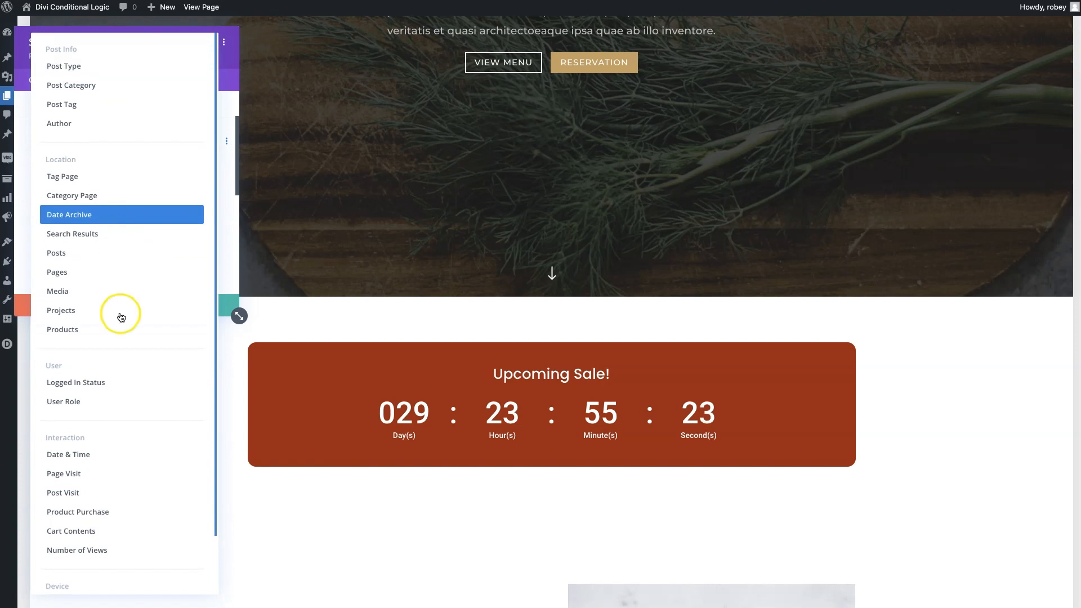
click(118, 453)
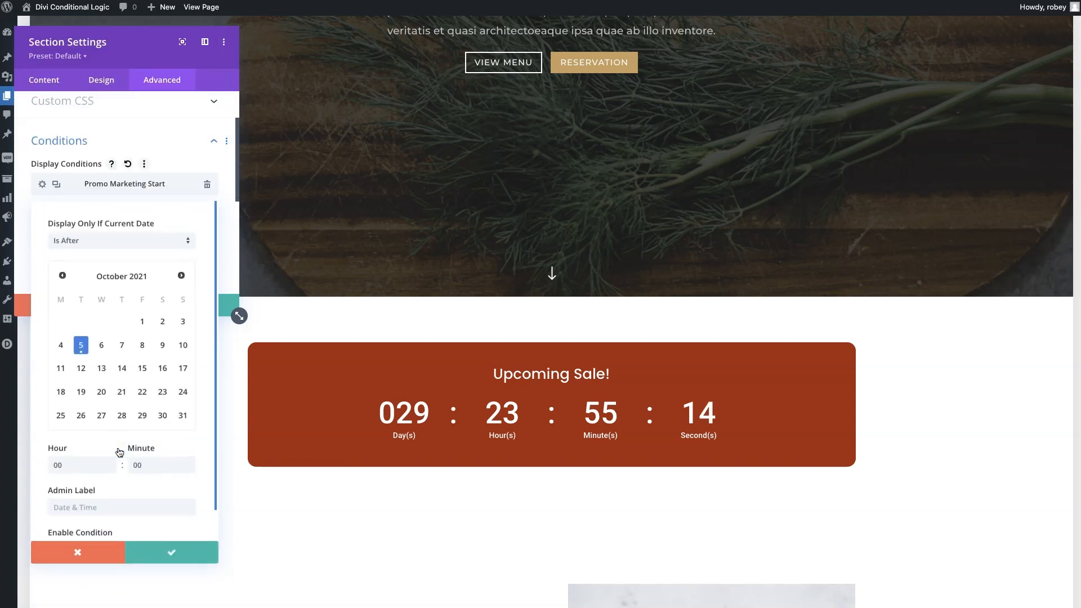
click(183, 346)
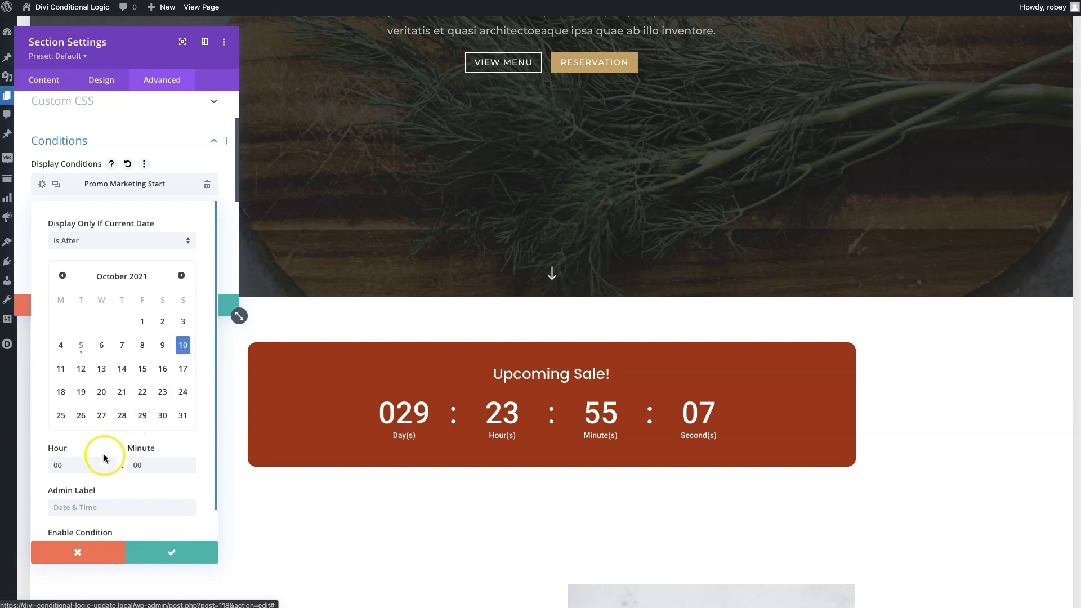
scroll(104, 459, down, 1)
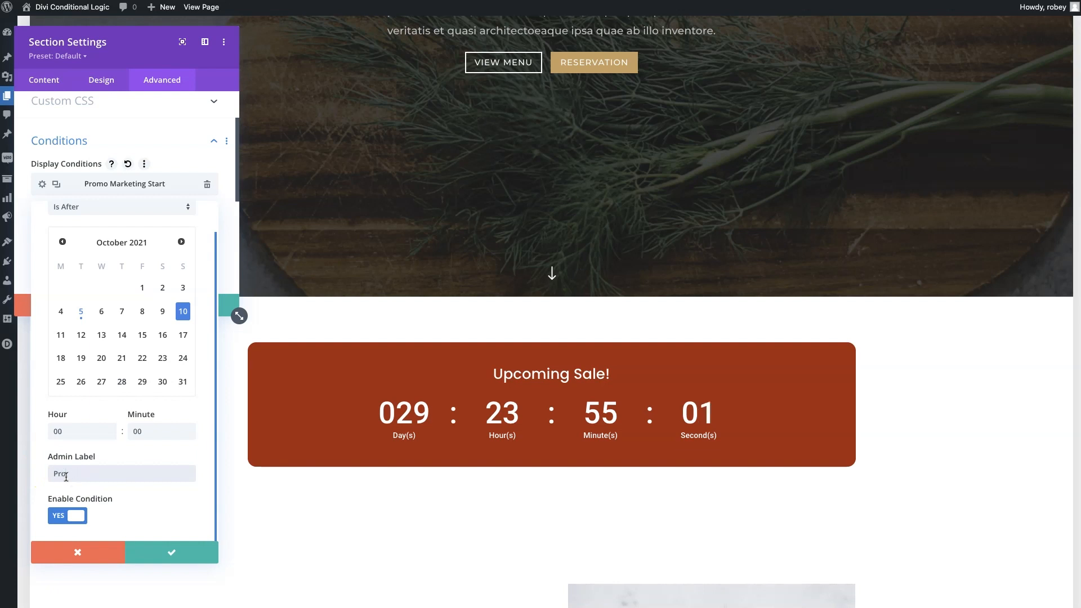
text(MArketing End)
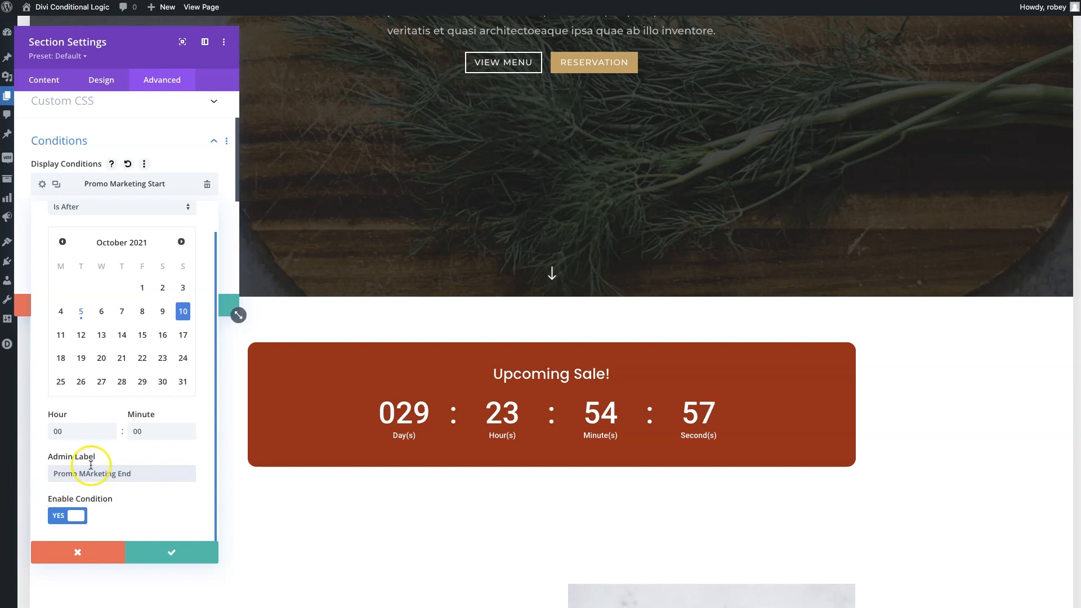
click(90, 478)
key(BackSpace)
text(a)
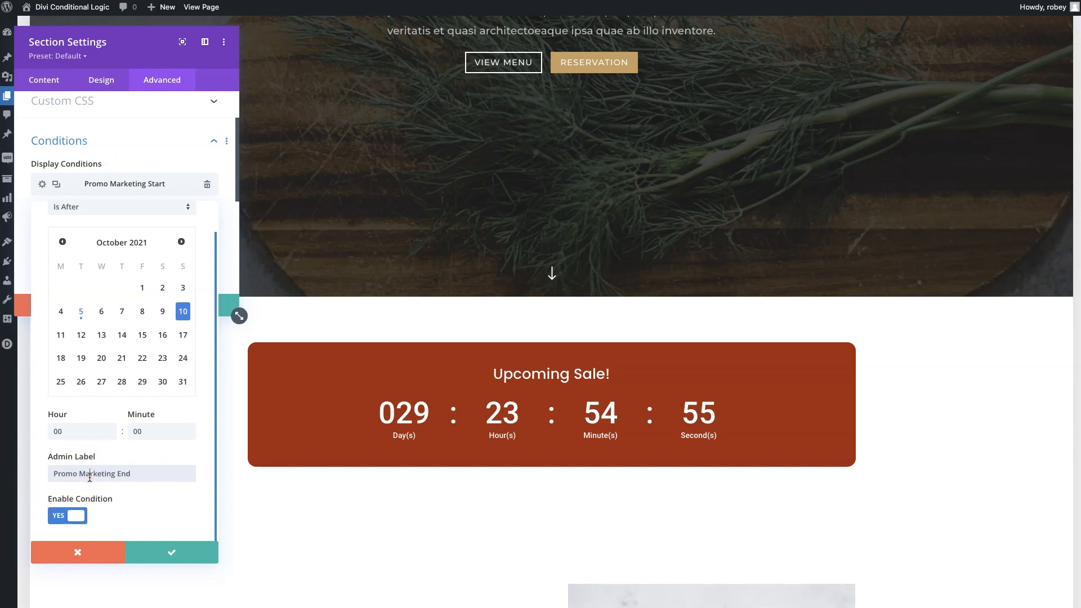
click(138, 501)
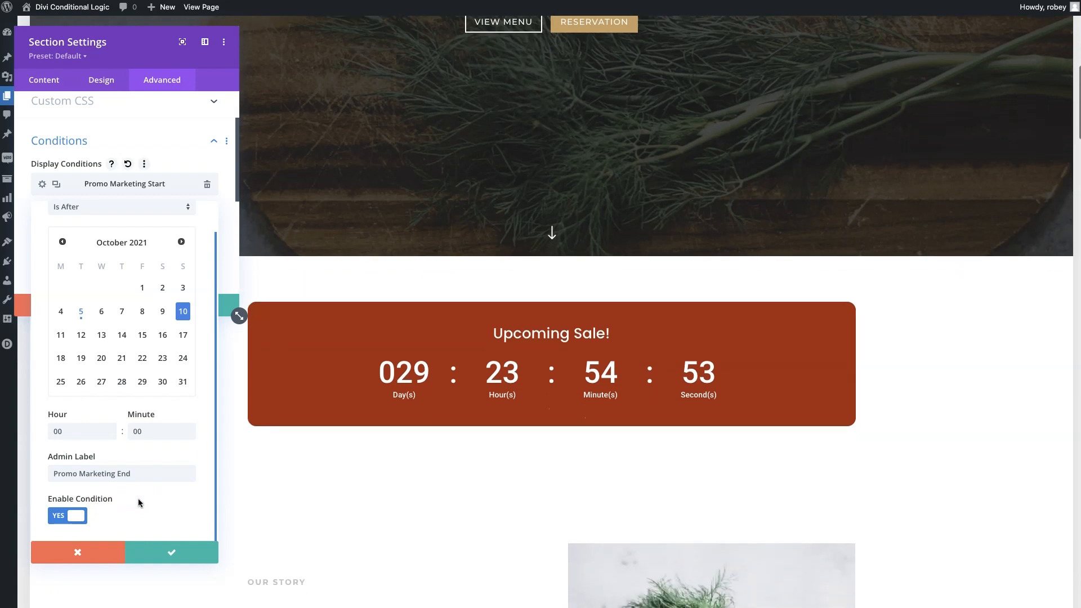
- Set the Promo Marketing End condition's date rule to "Is Before", and save the condition and the section settings
click(126, 206)
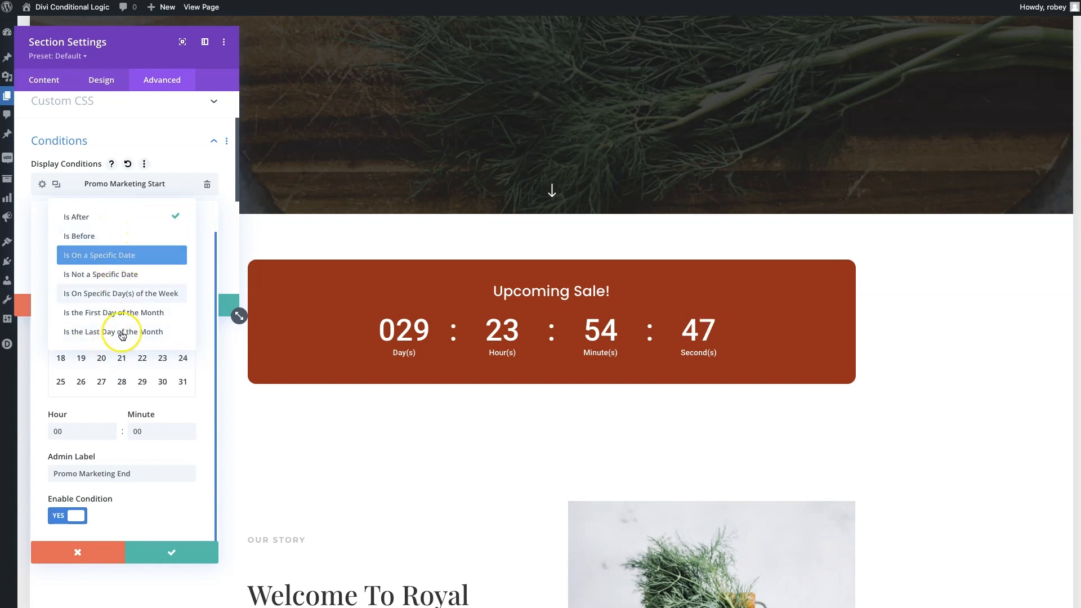
click(127, 297)
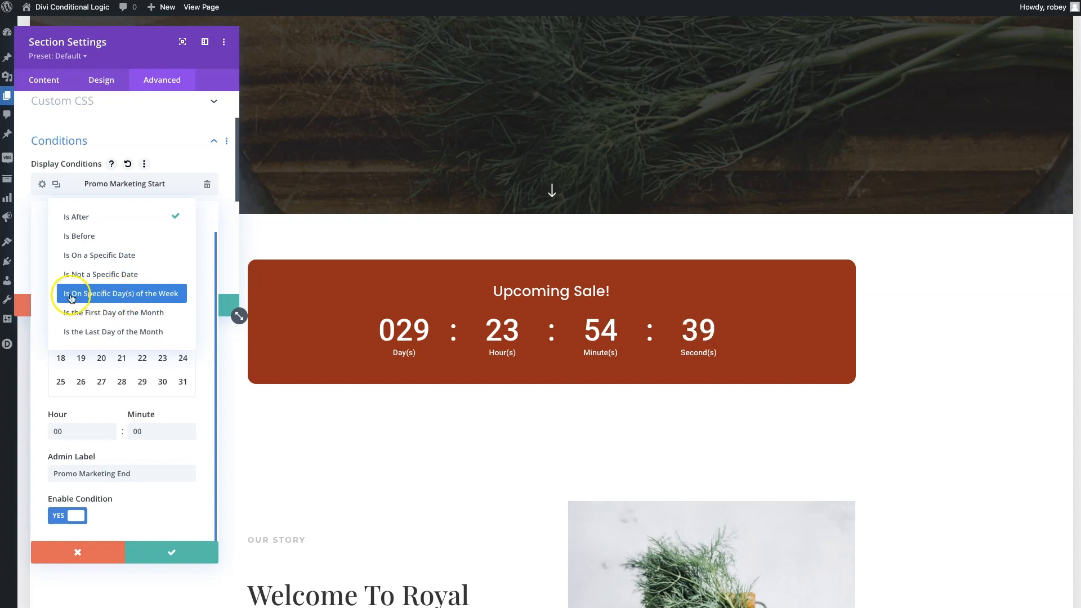
click(114, 243)
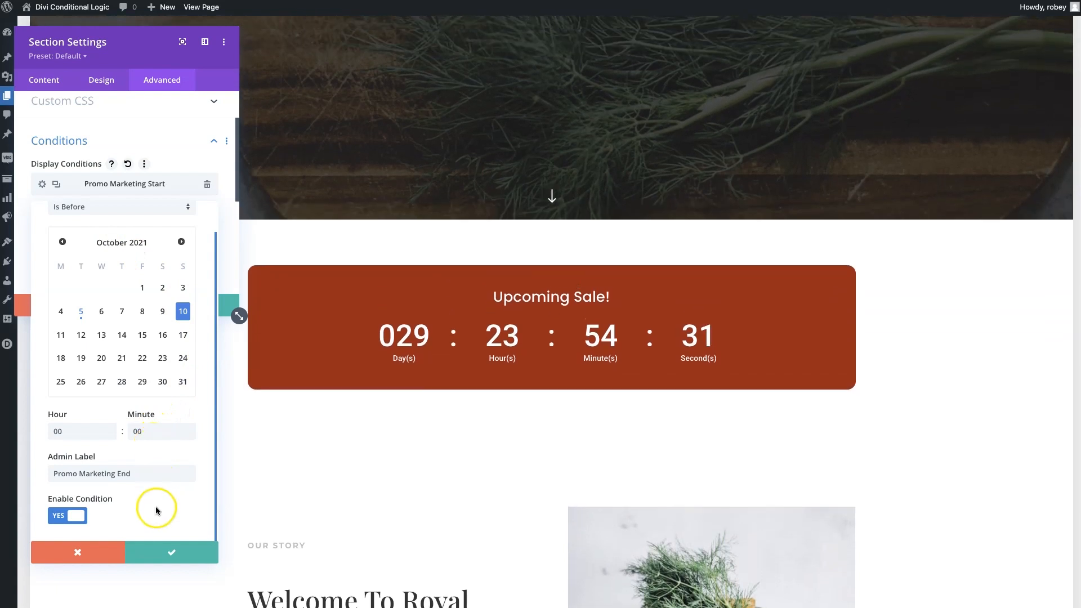
click(156, 552)
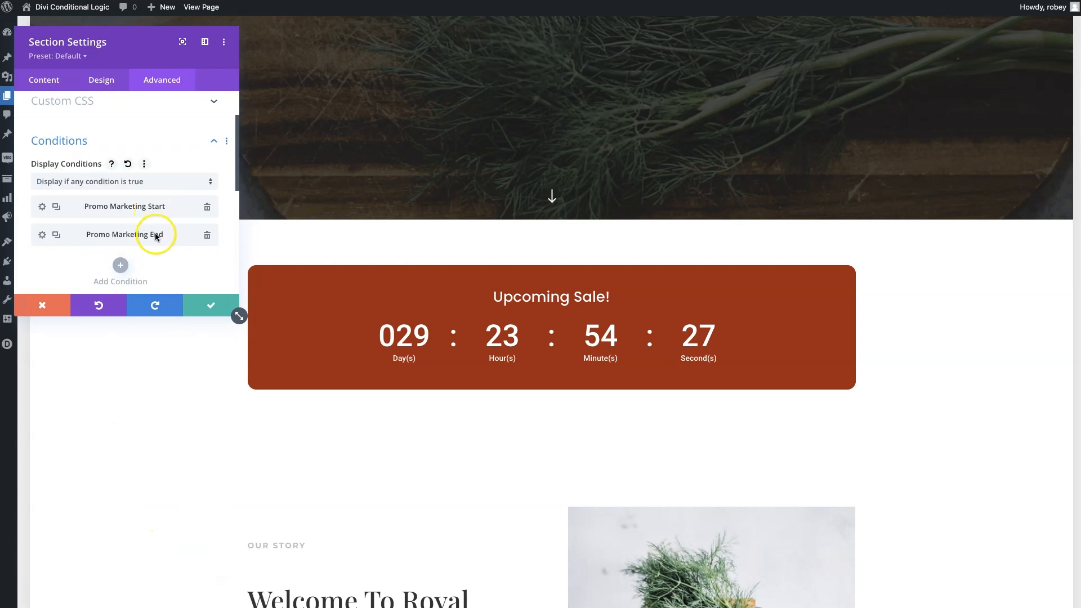
click(204, 308)
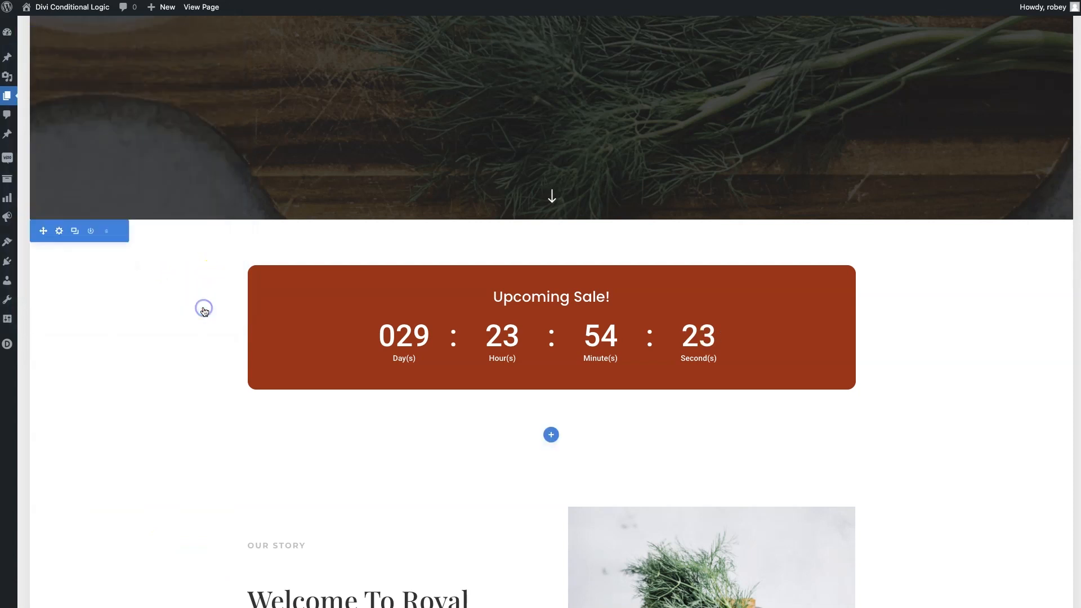
- Publish the page and open the live version in a new tab to check the countdown timer section
scroll(615, 263, up, 3)
scroll(616, 263, up, 5)
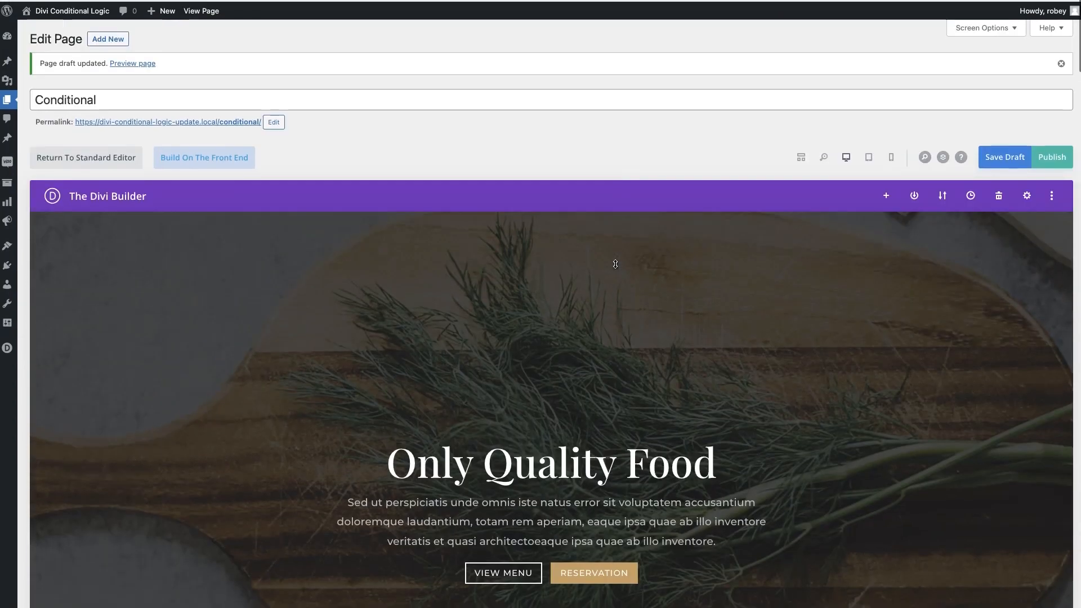
click(1051, 156)
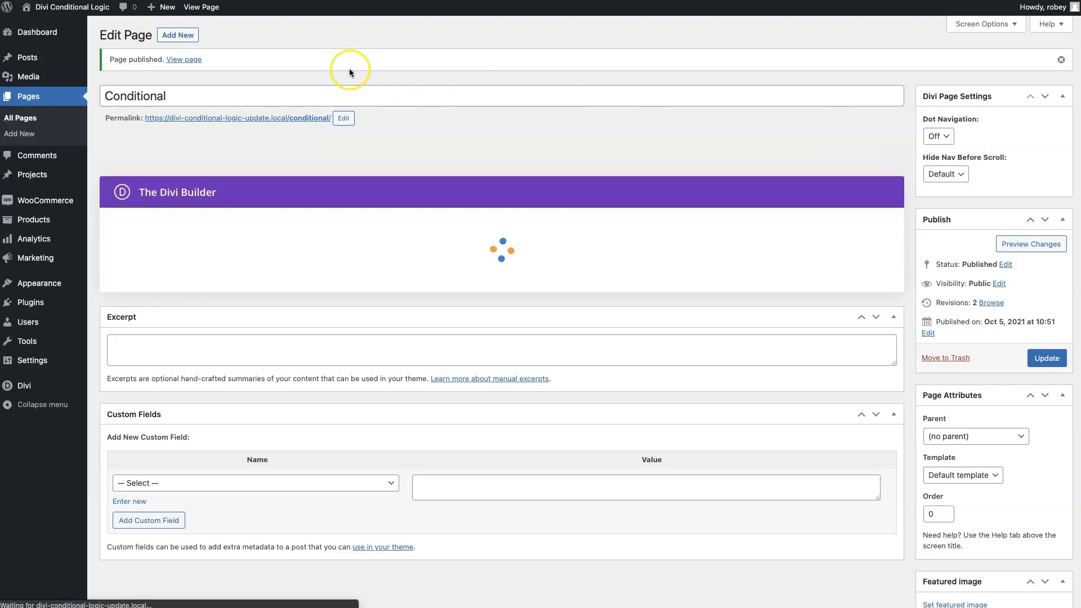
right_click(190, 65)
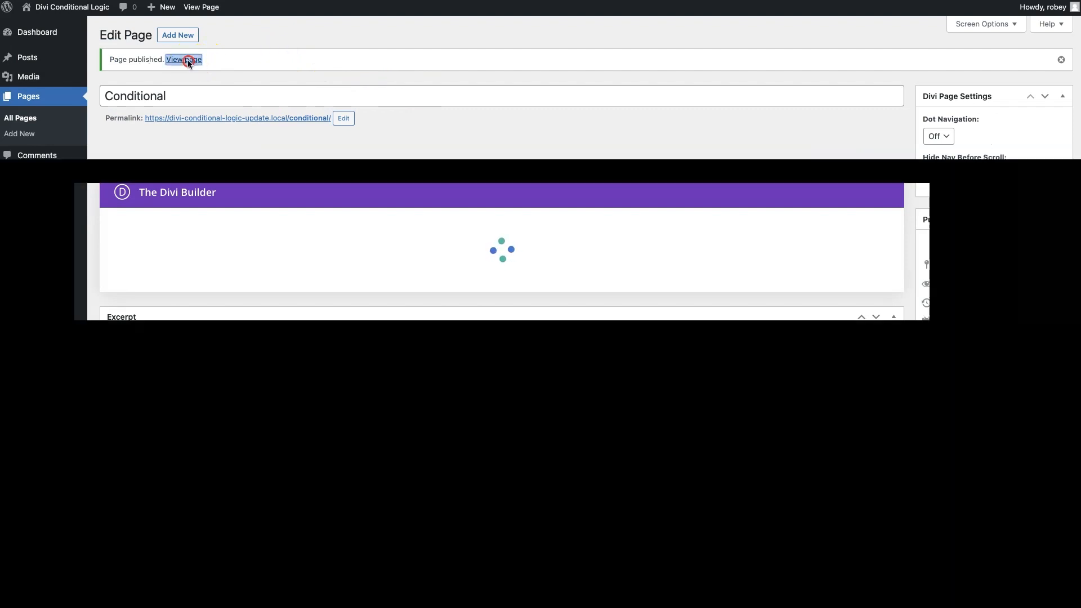
click(214, 66)
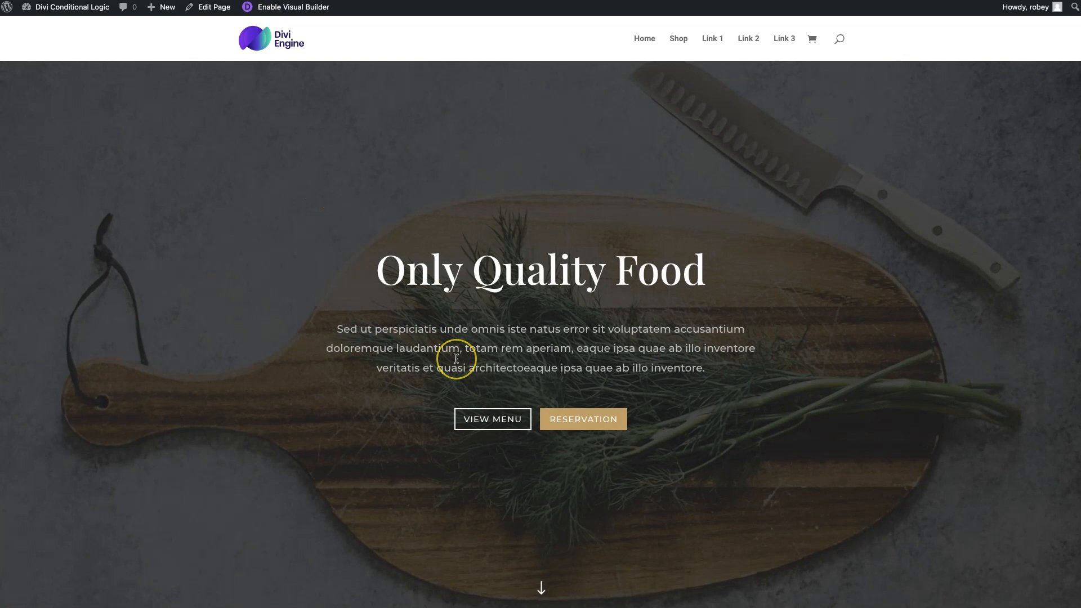
scroll(457, 359, down, 8)
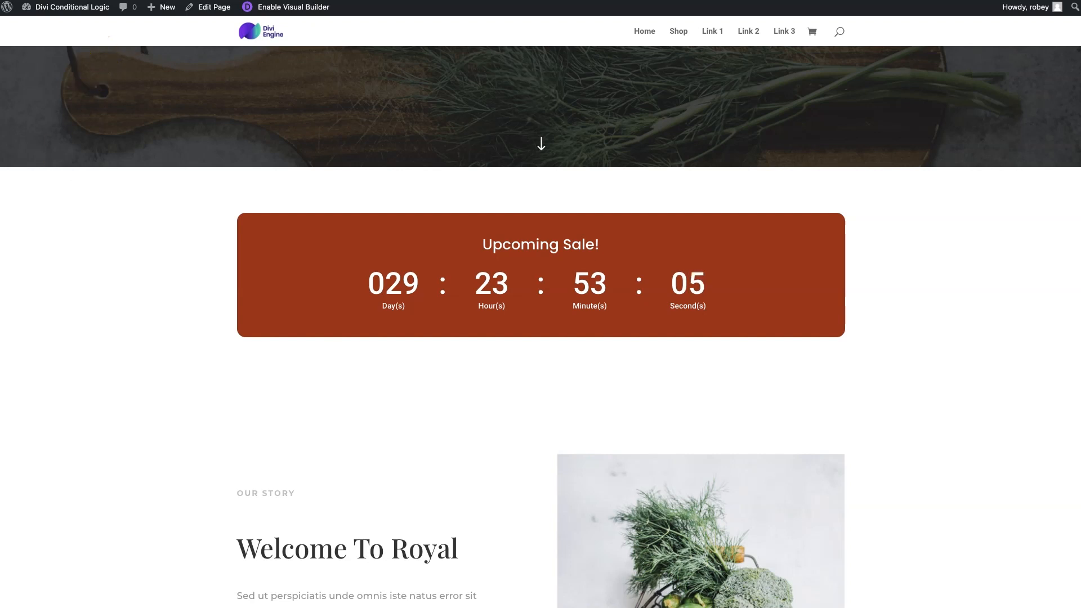
- Return to the page editor and set the countdown timer section's conditions to display only if all conditions are true
key(ctrl+shift+Tab)
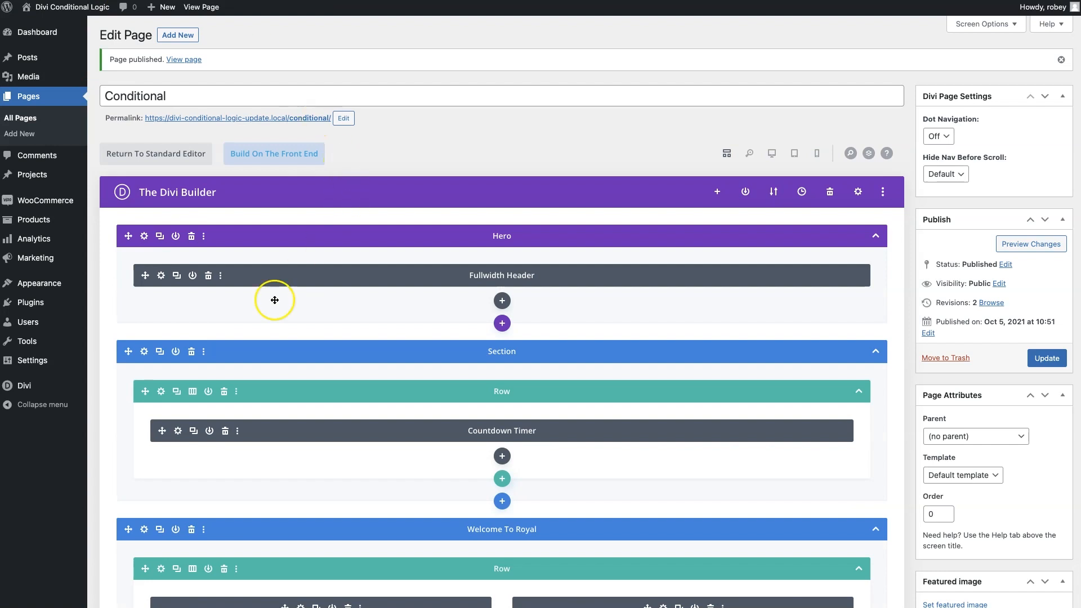
click(145, 352)
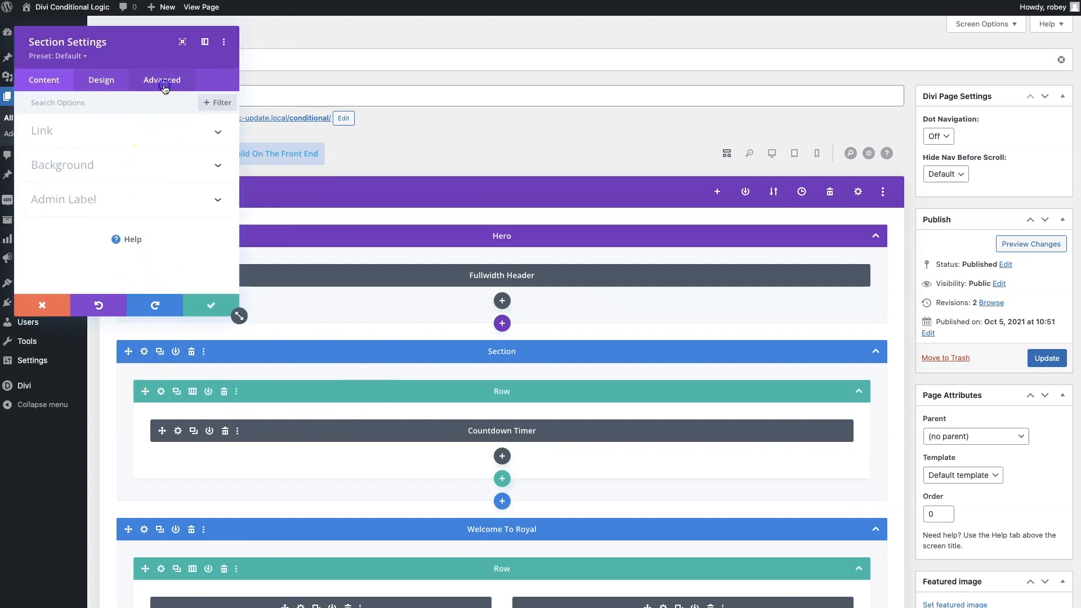
click(162, 82)
click(125, 201)
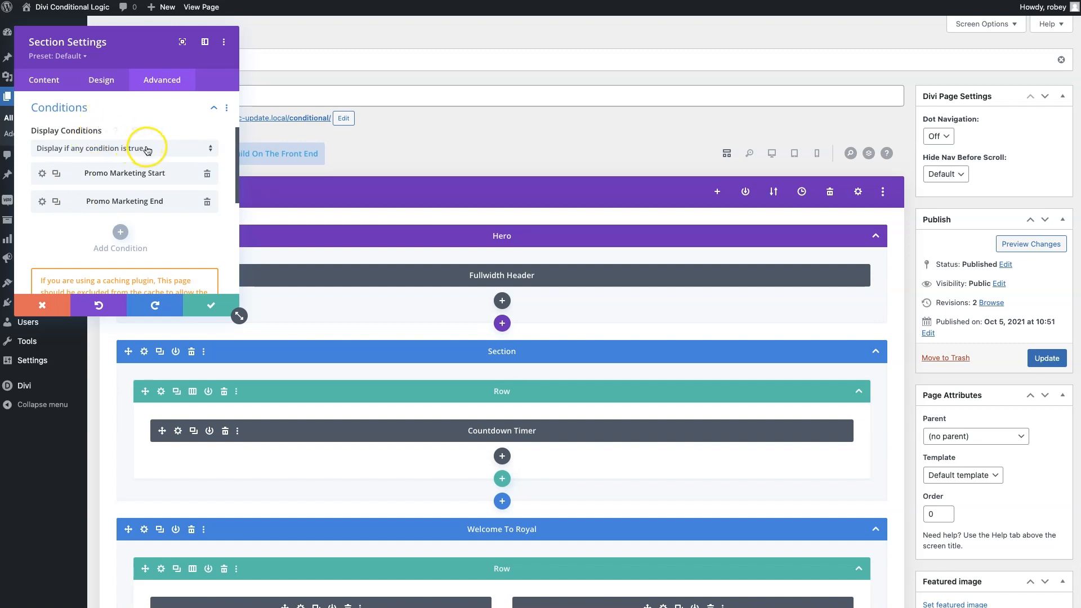
click(147, 149)
click(133, 186)
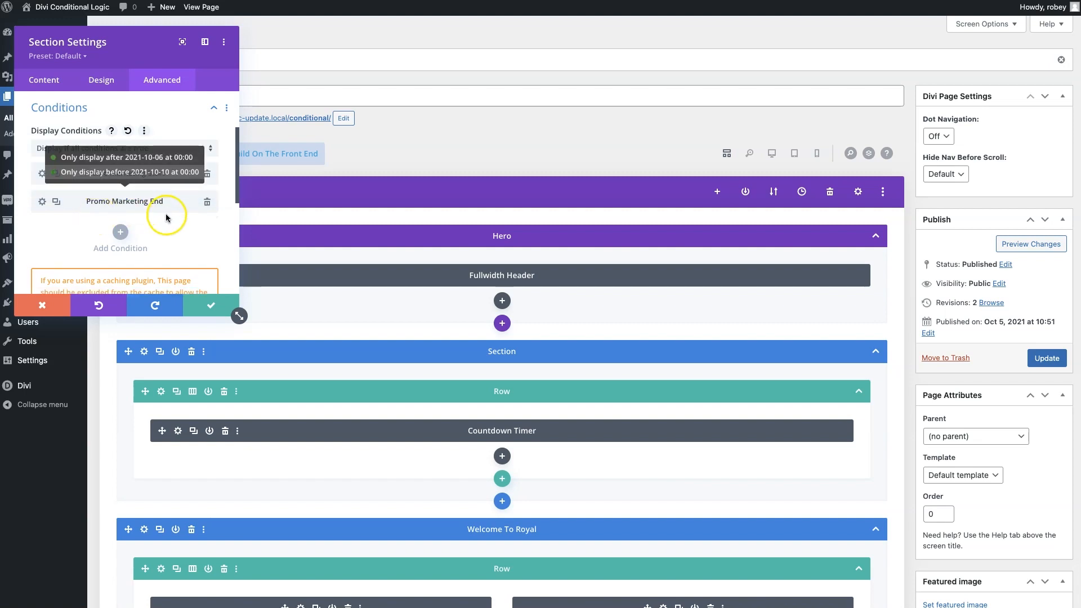
- Save the section settings, update the page and check the live page for the countdown timer section
click(210, 307)
click(1054, 360)
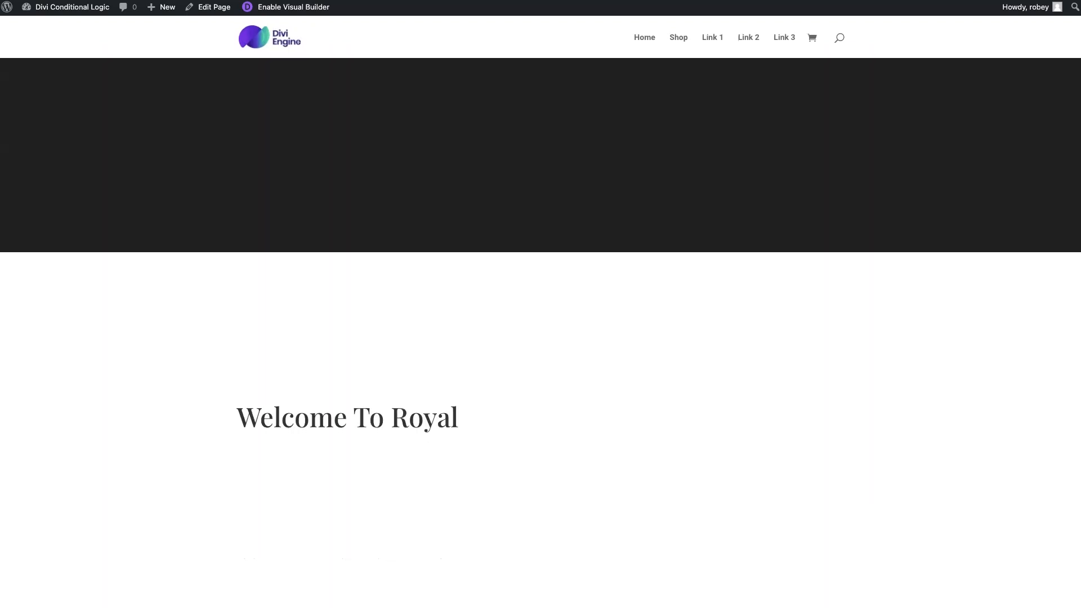
scroll(287, 128, down, 2)
scroll(287, 128, down, 3)
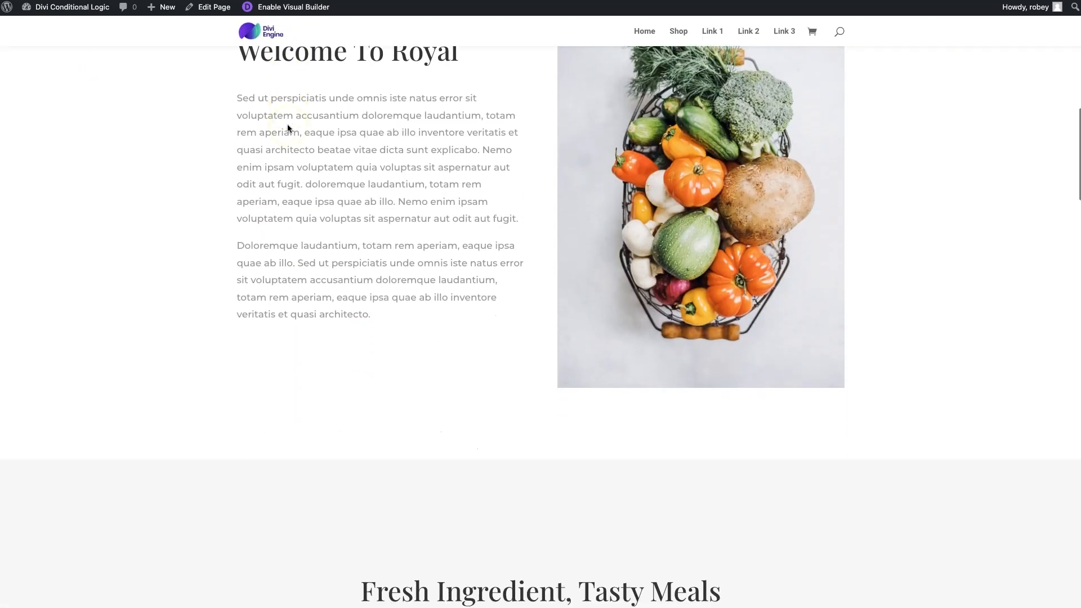
- Change the date setting of the countdown timer section's Promo Marketing Start condition, and save the condition and the section settings
scroll(293, 214, up, 10)
scroll(307, 338, down, 3)
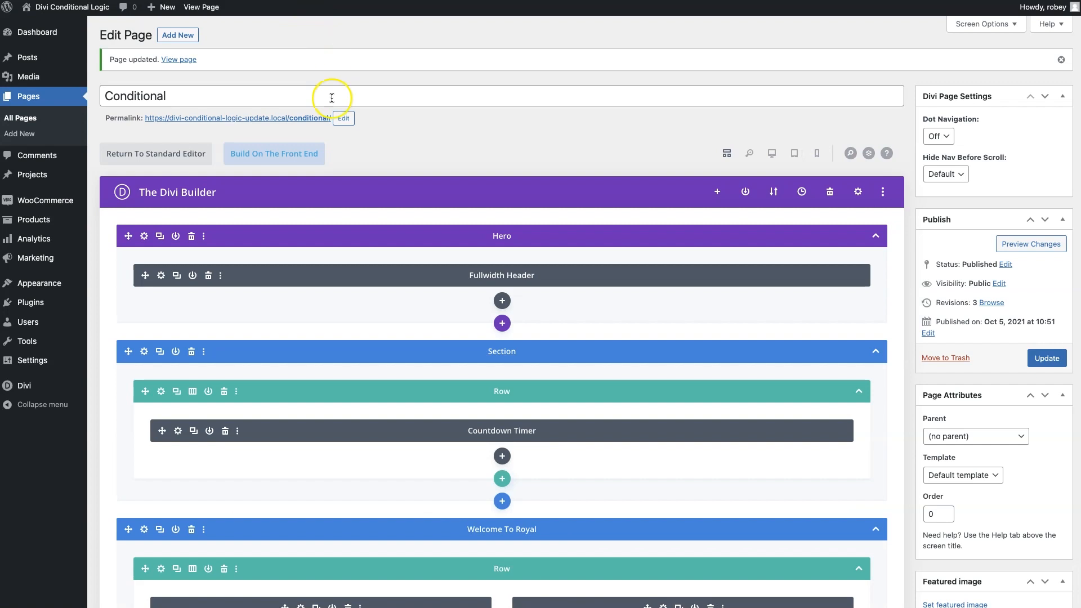
click(144, 351)
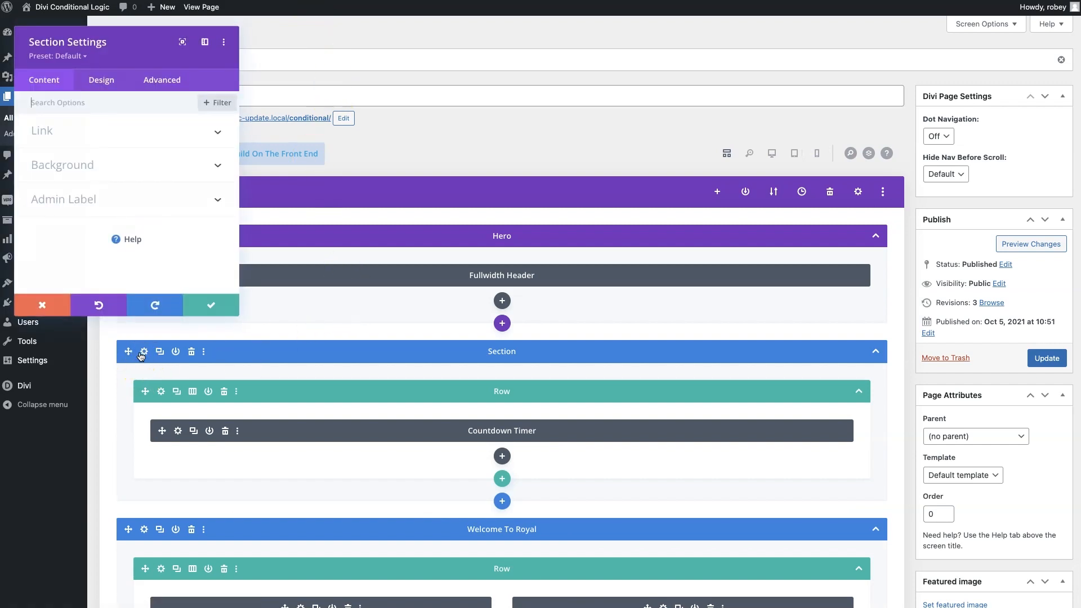
click(151, 80)
click(82, 200)
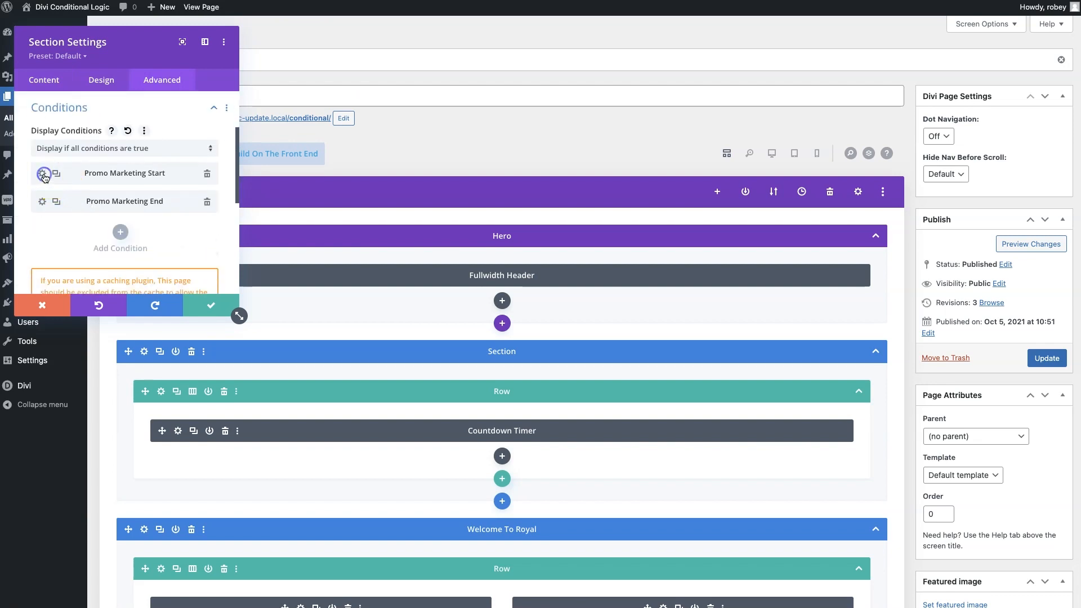
click(42, 174)
click(80, 363)
click(179, 566)
click(209, 306)
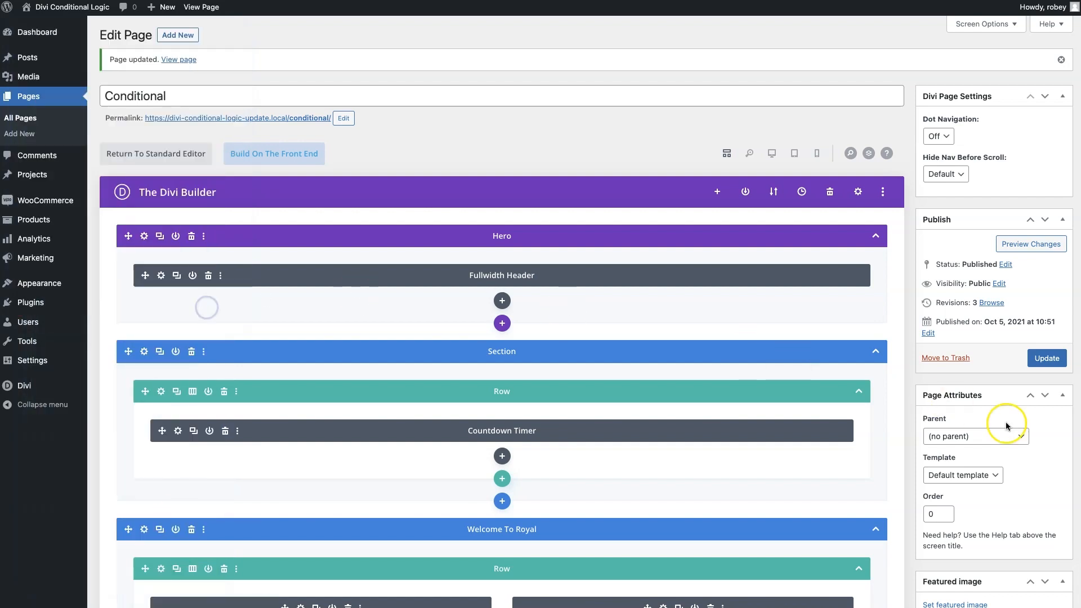
- Update the page and reload the live version to check the countdown timer section
click(1047, 358)
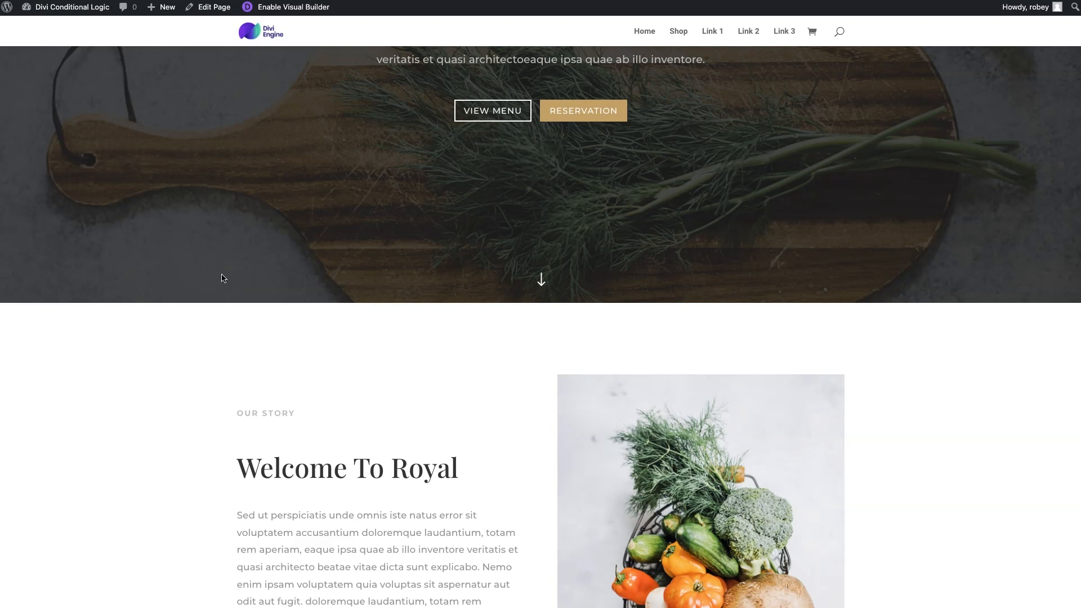
key(super+r)
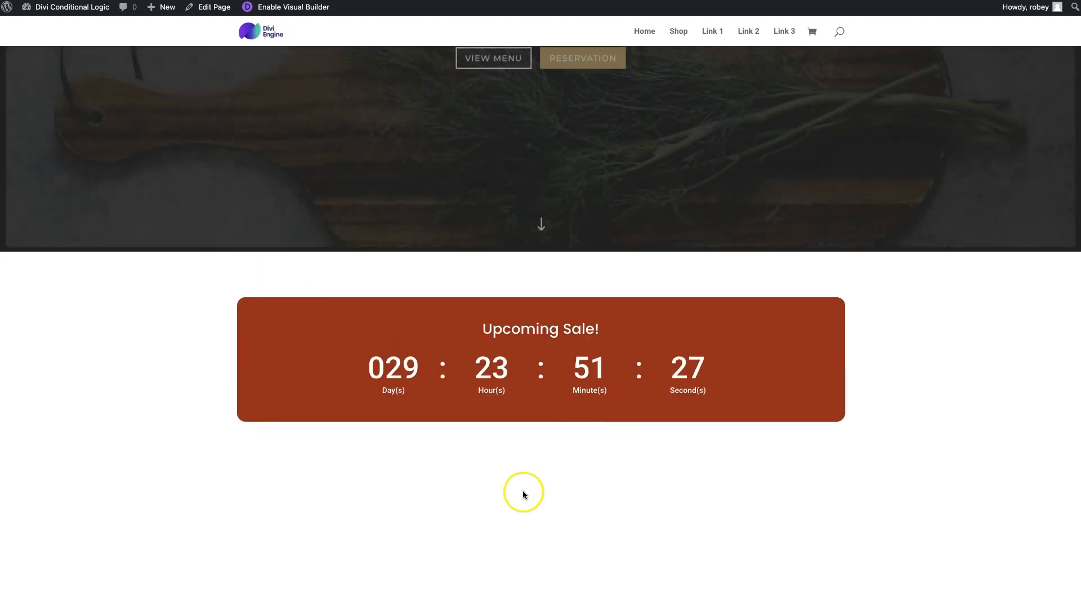
scroll(618, 468, down, 3)
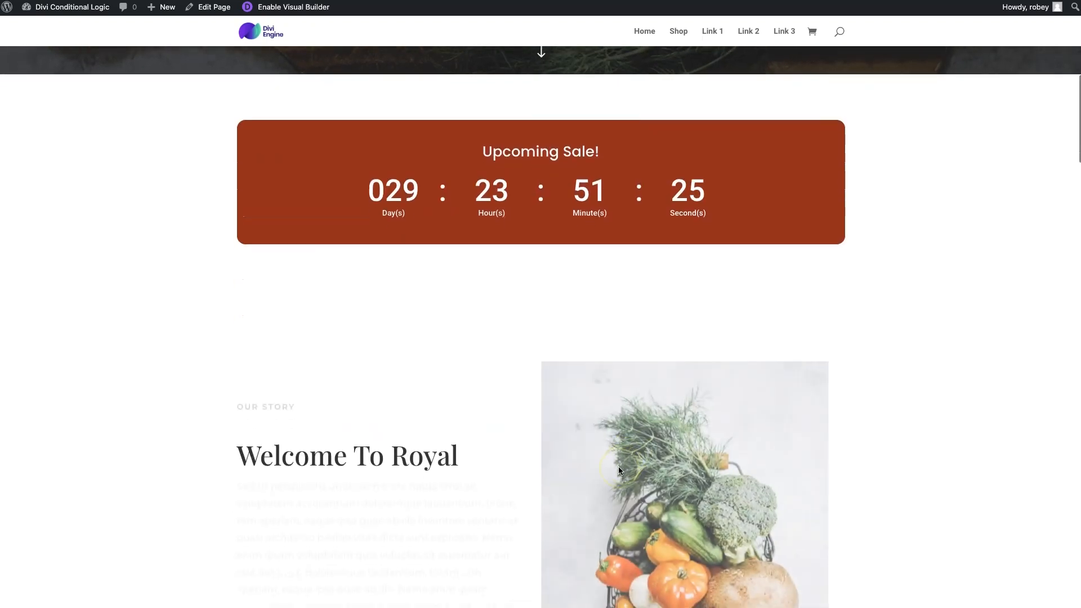
scroll(618, 468, up, 1)
scroll(618, 468, up, 2)
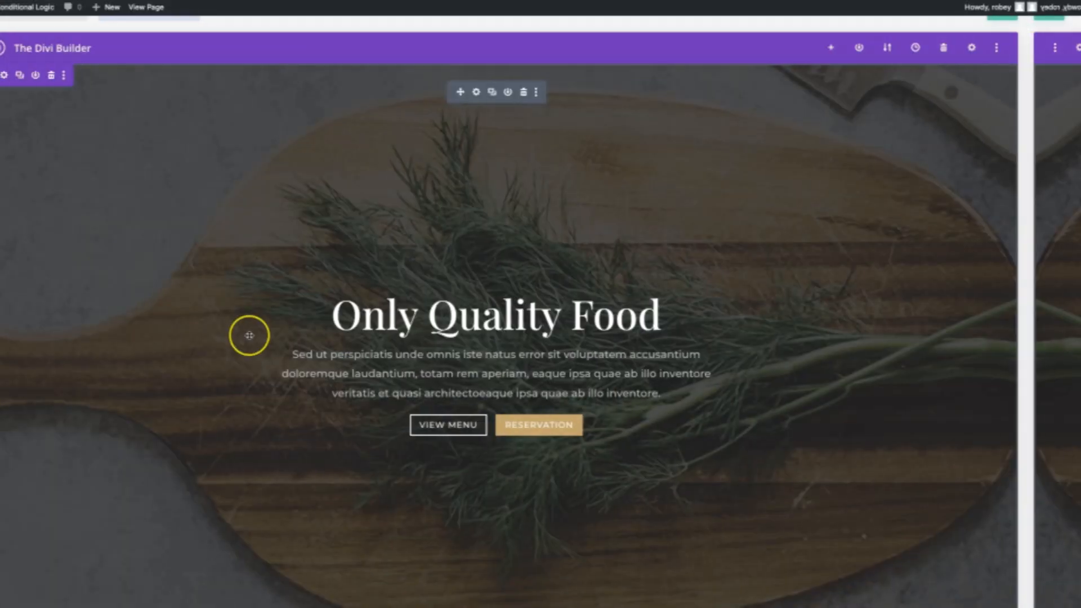
- Insert a regular section with a single-column row directly below the countdown timer section
scroll(242, 333, down, 10)
scroll(305, 336, down, 1)
scroll(304, 336, up, 2)
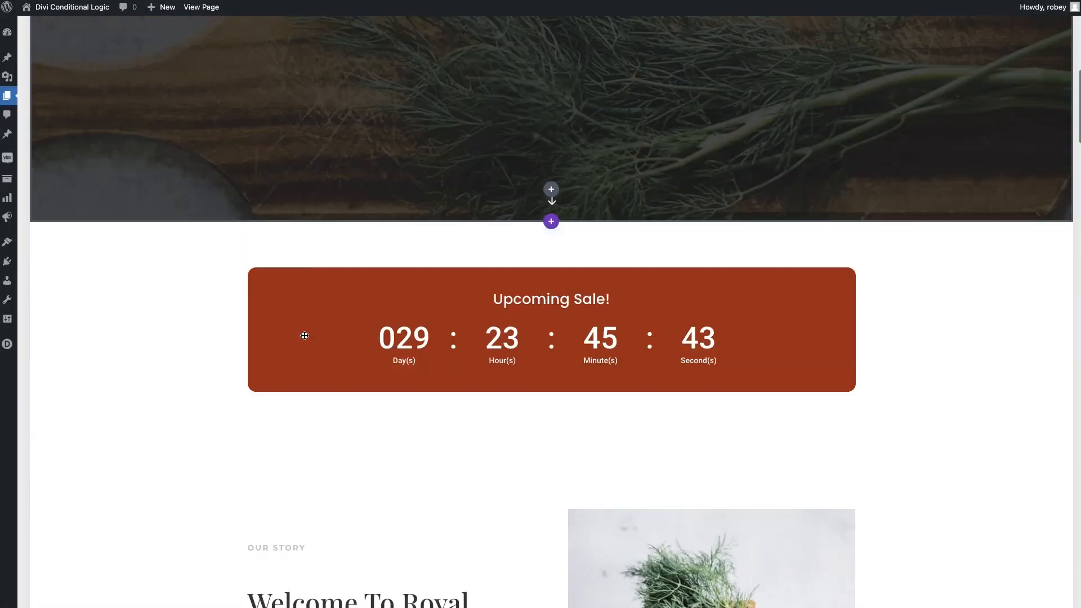
scroll(305, 336, down, 2)
scroll(304, 336, up, 1)
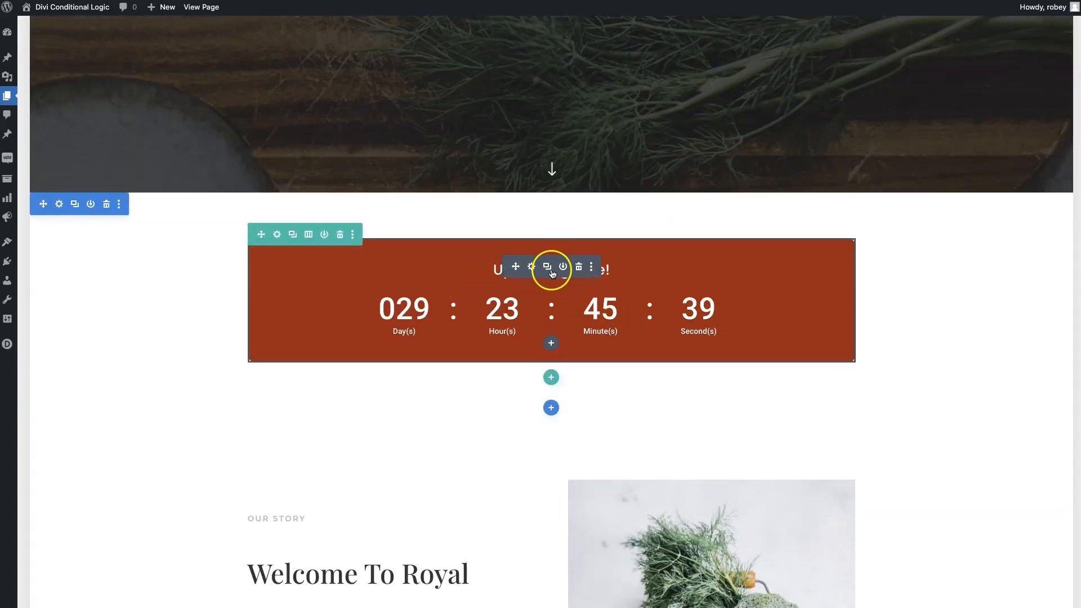
click(551, 408)
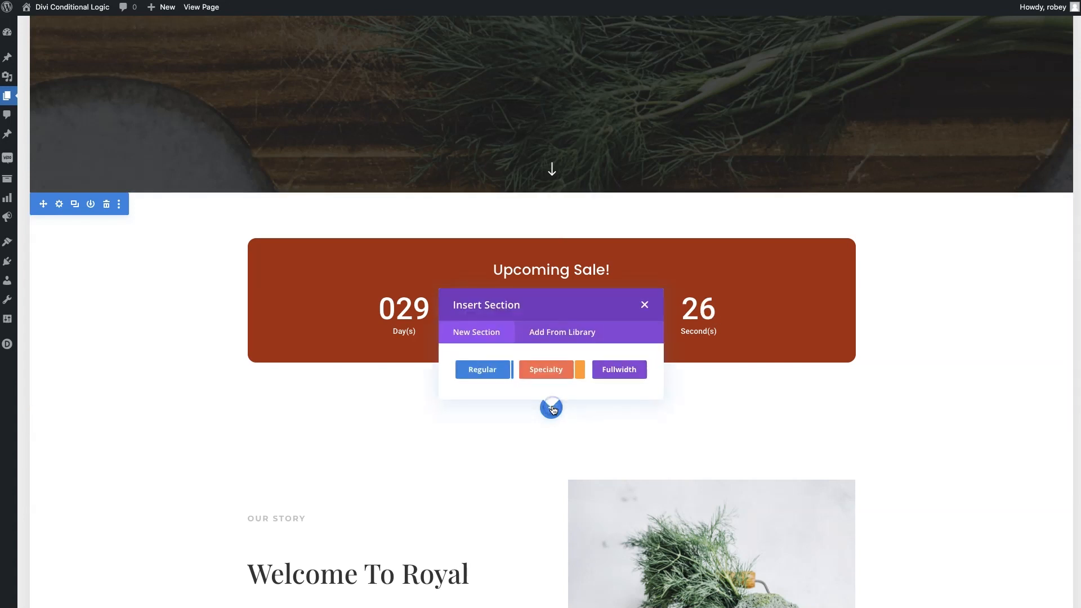
click(485, 374)
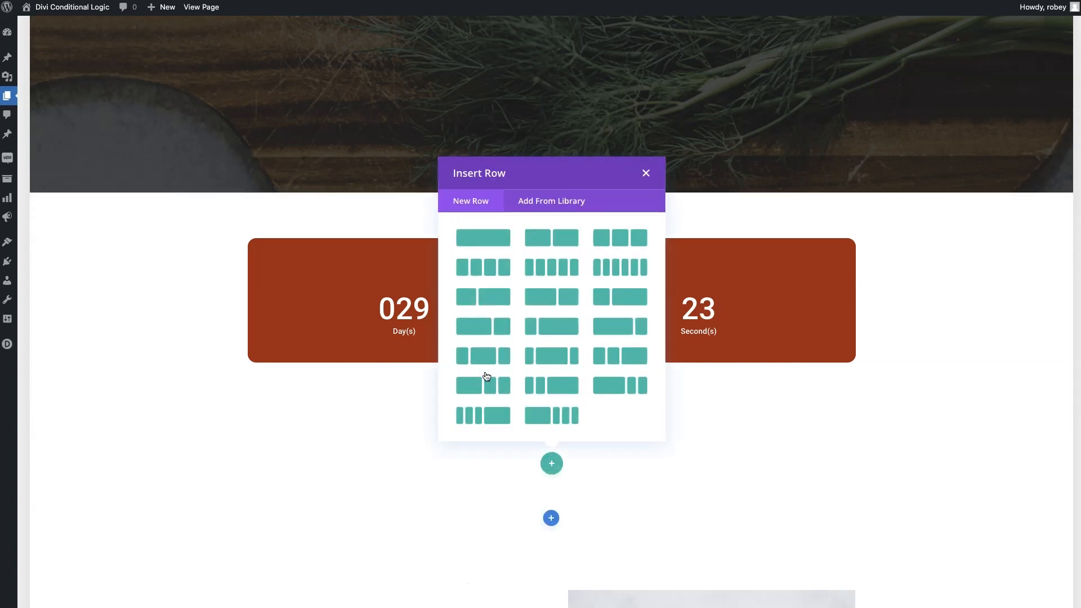
click(491, 239)
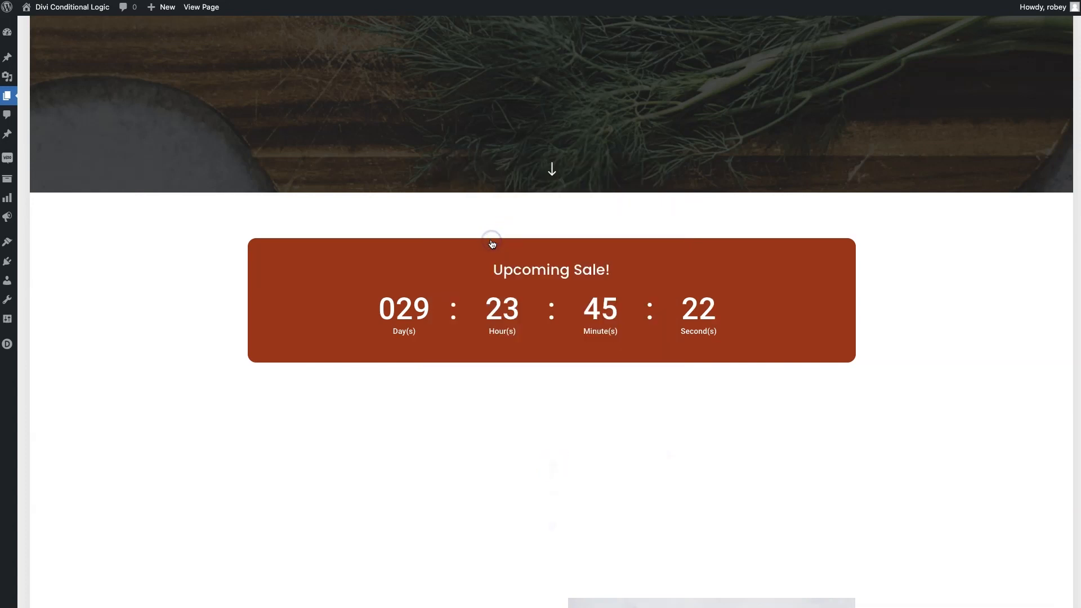
- Add a Text module to the new row with the body "Download our App here ->", and save it
scroll(515, 415, down, 1)
scroll(514, 410, up, 1)
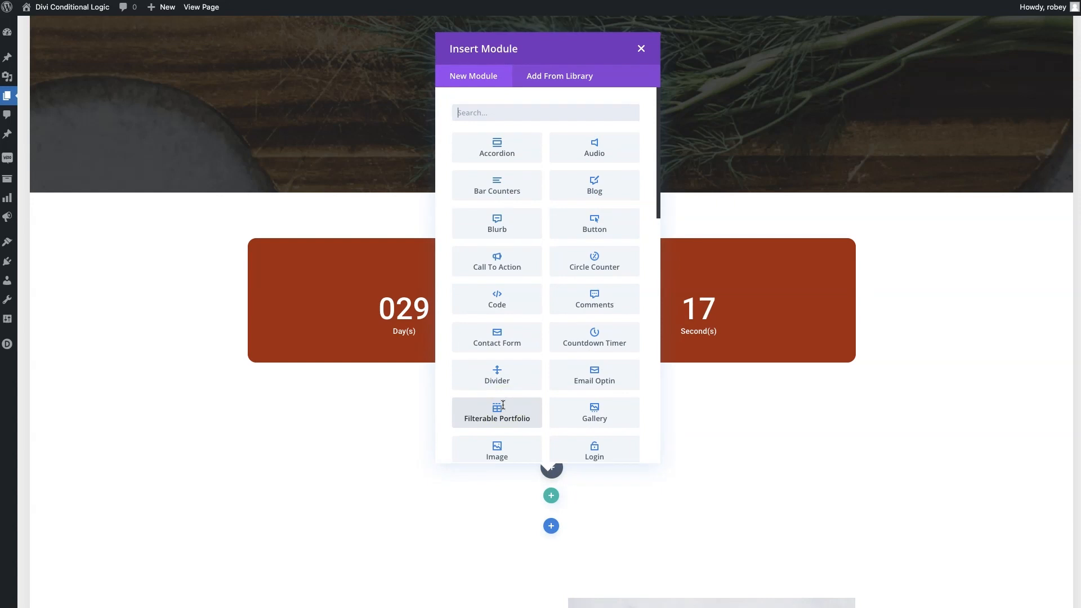
text(text)
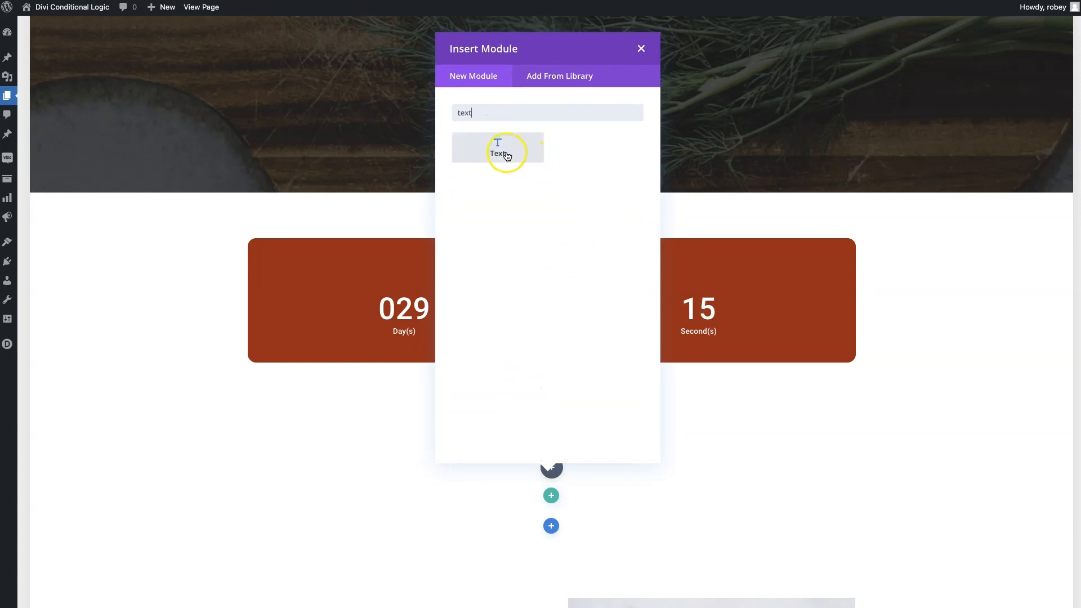
click(507, 153)
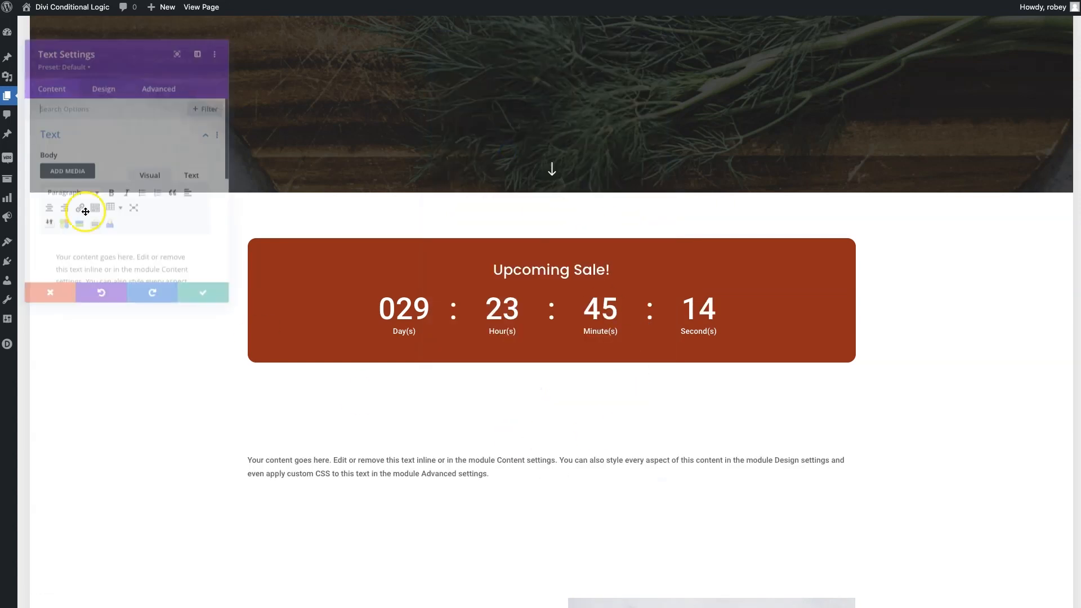
triple_click(161, 287)
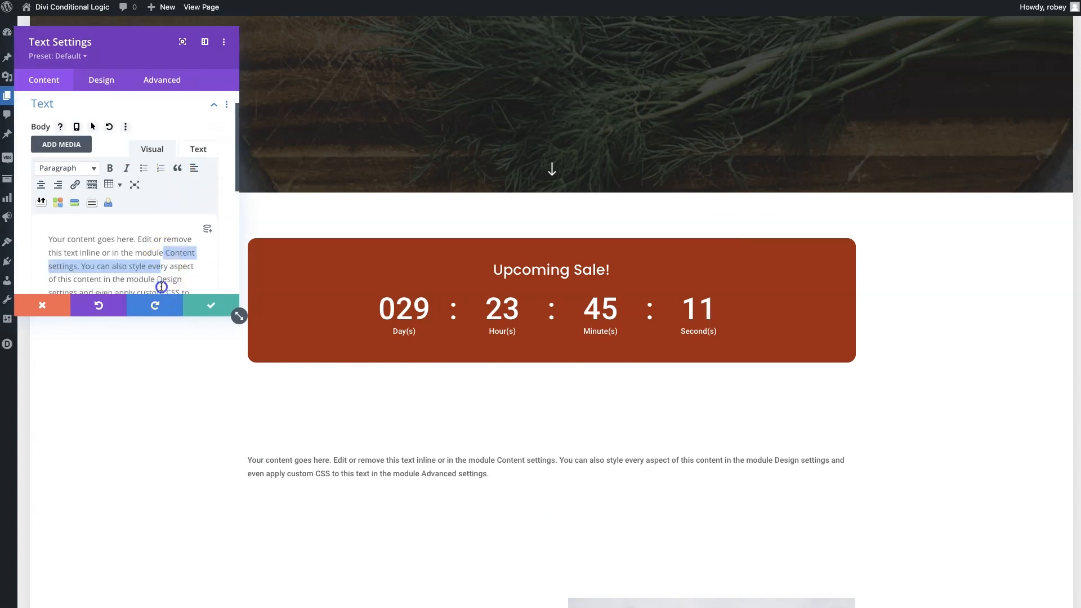
text(Download our App here _>)
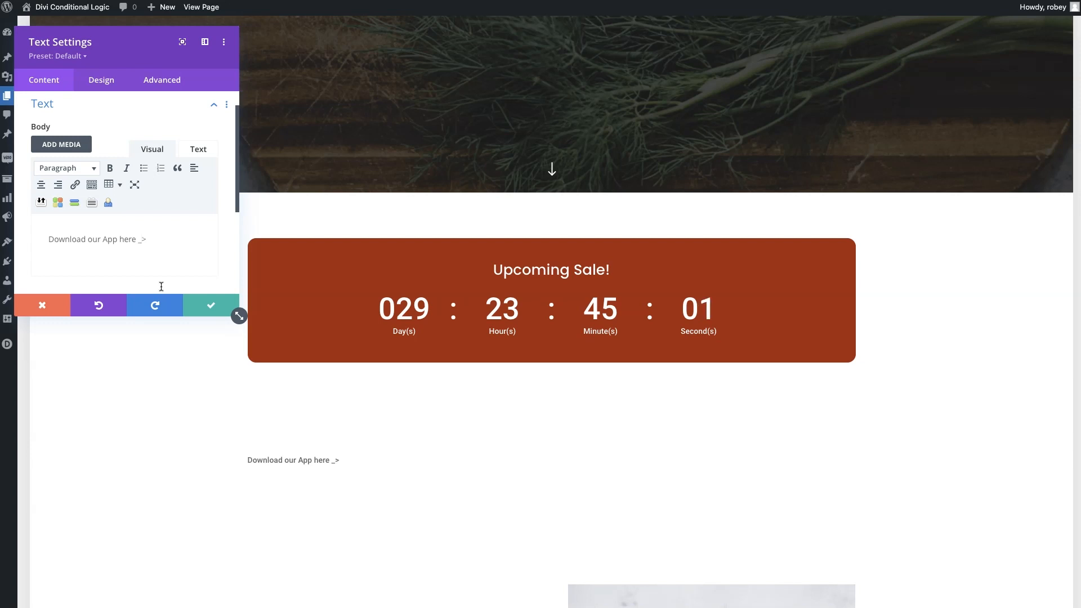
click(150, 261)
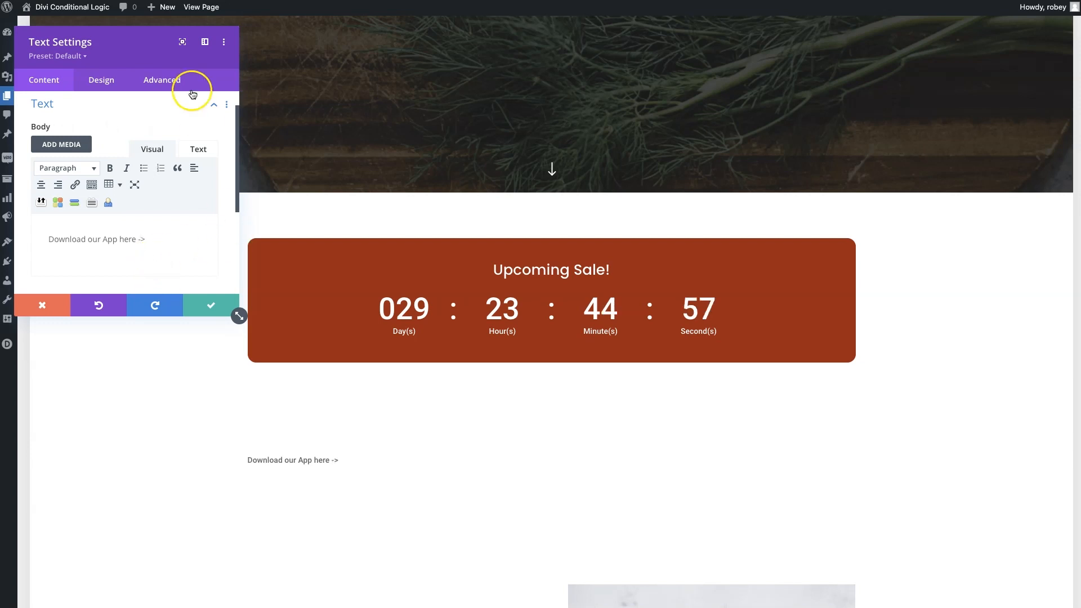
click(212, 304)
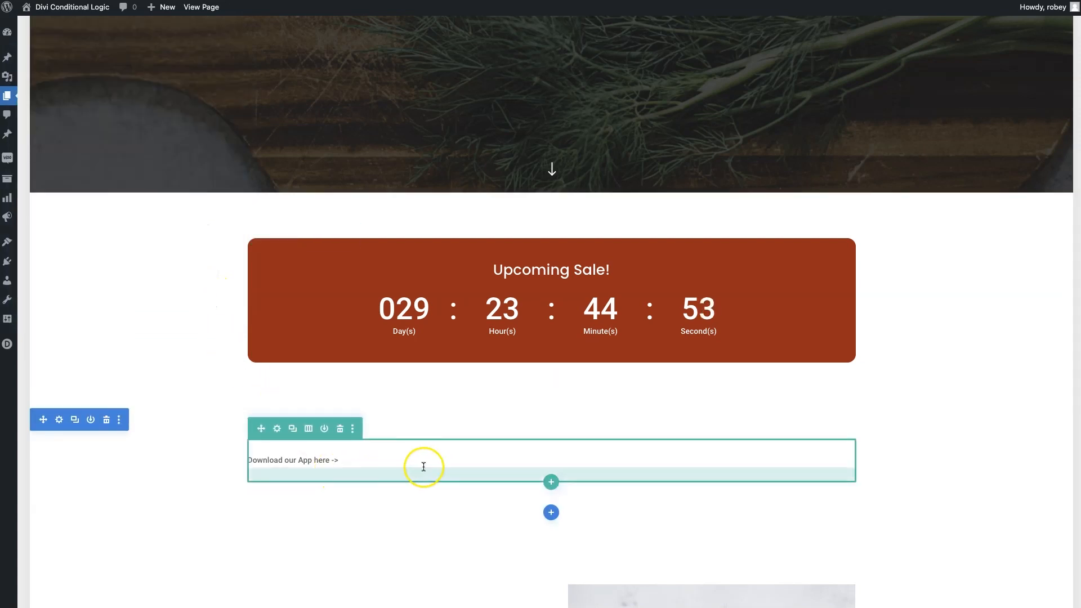
- Wrap the "Download our App here ->" text in h2 heading tags and save the module
click(533, 462)
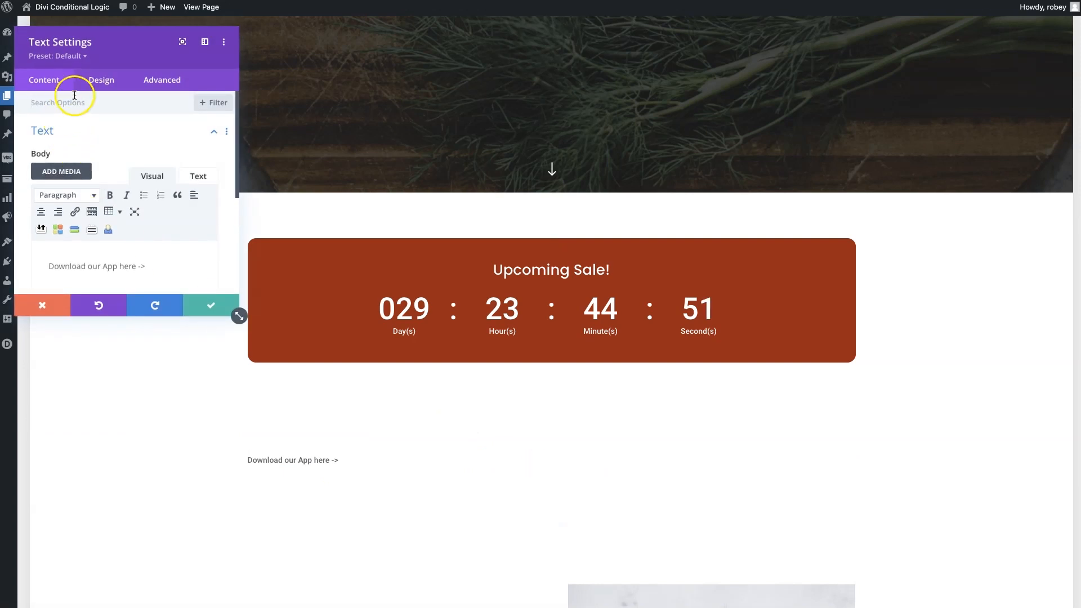
click(198, 177)
click(41, 198)
text(<h2>)
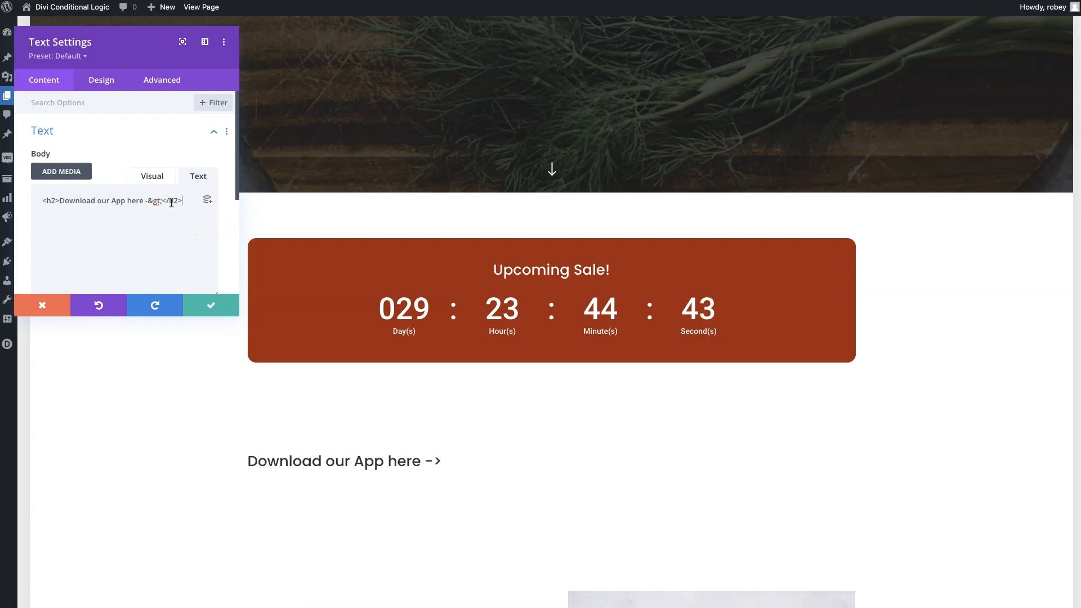
click(208, 304)
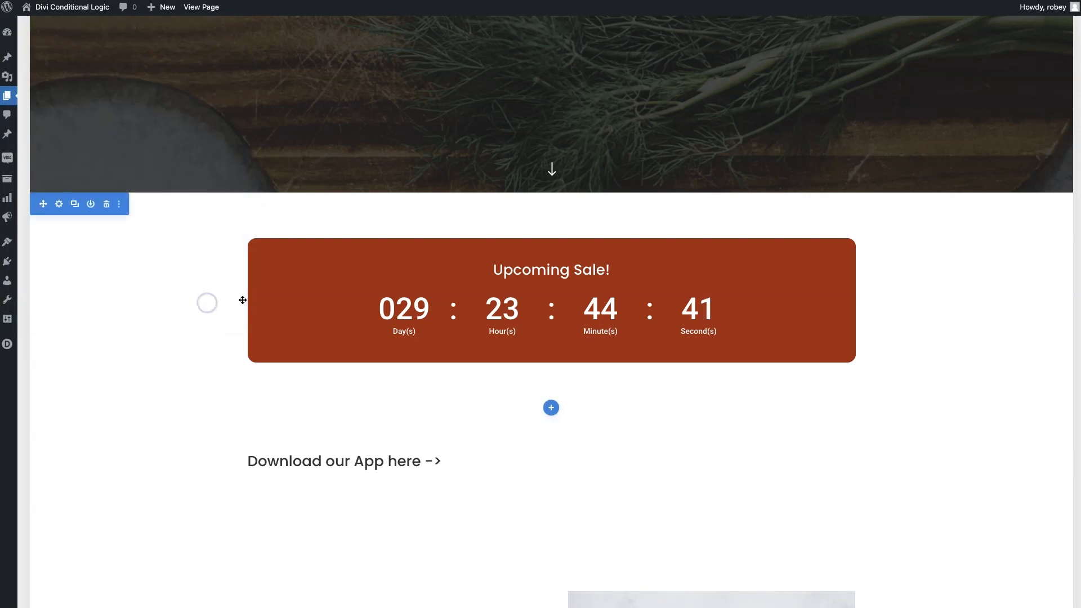
- Add an Image module below the download heading using windows.png from the media library, and save it
scroll(514, 458, down, 3)
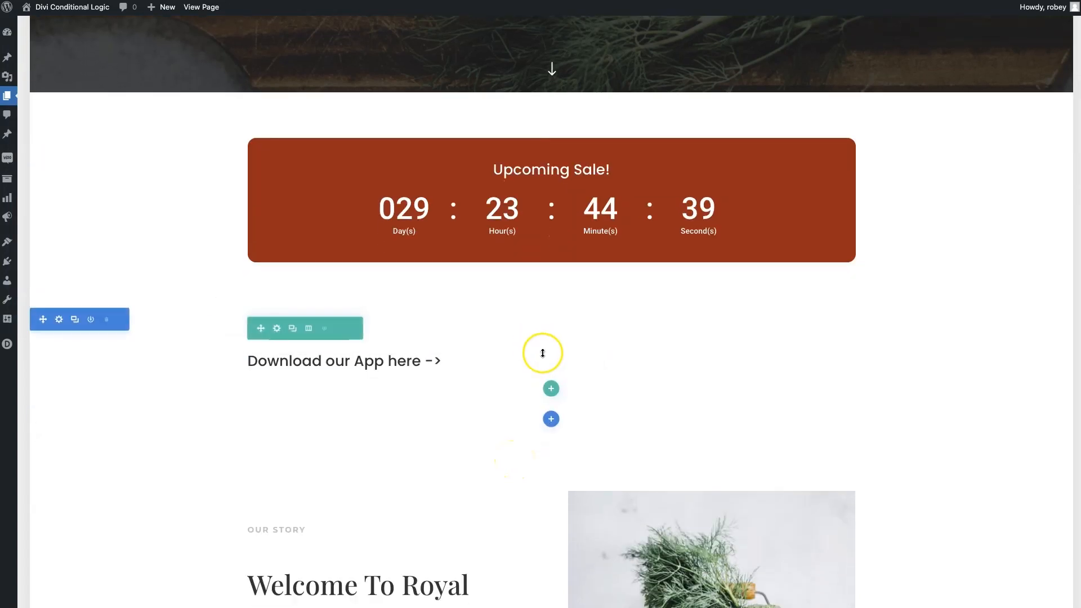
click(552, 383)
text(ima)
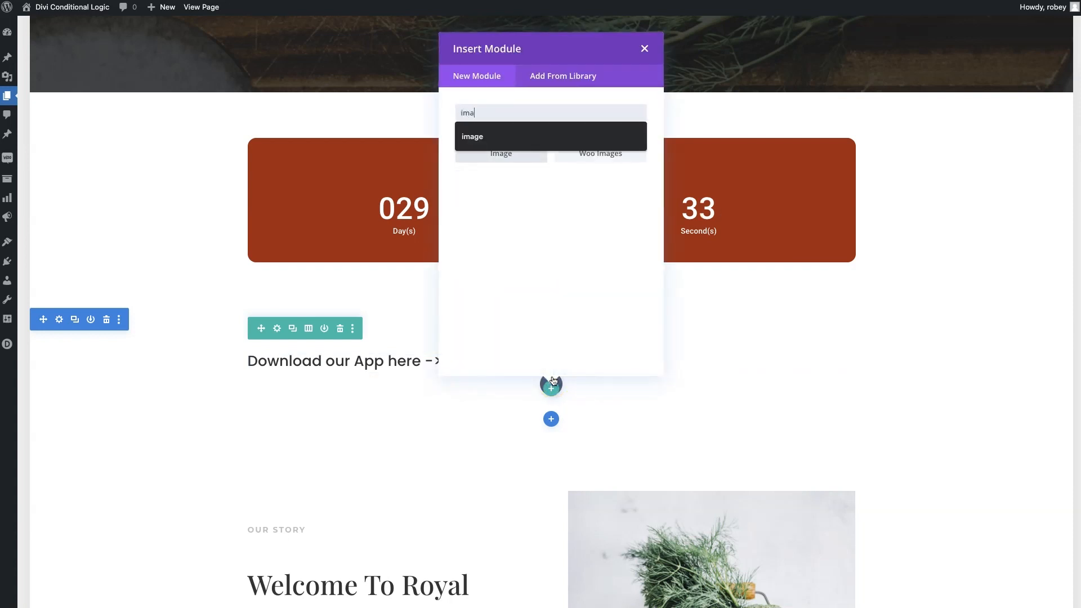
click(520, 155)
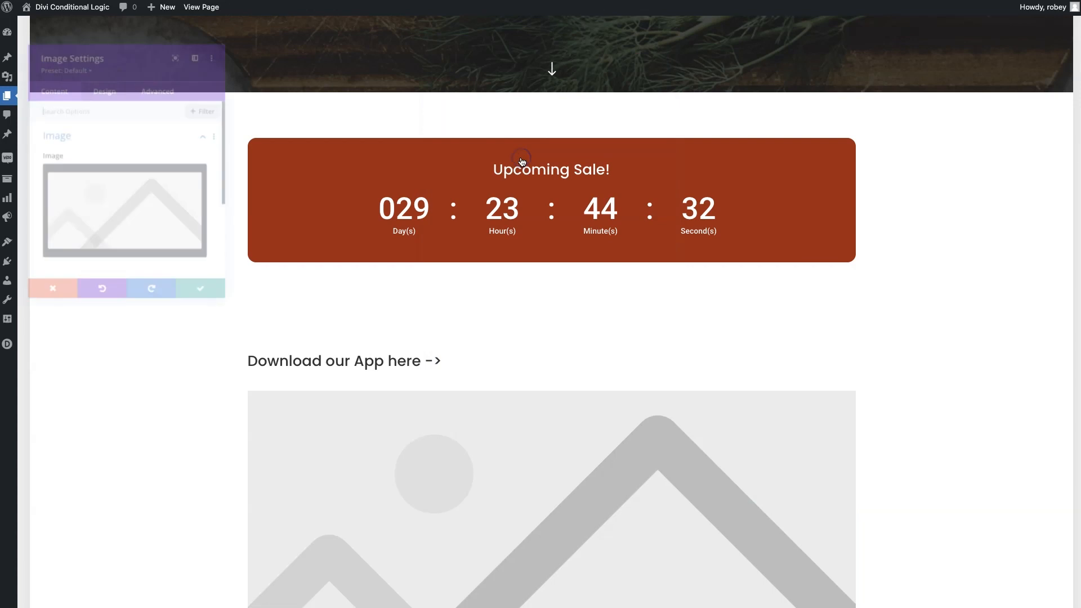
click(139, 215)
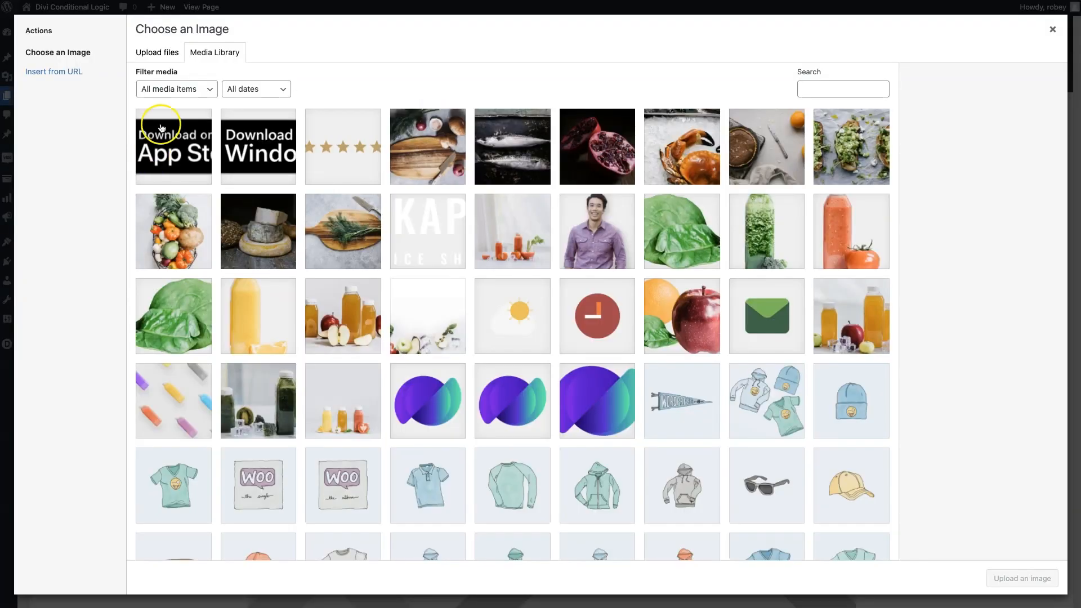
click(246, 165)
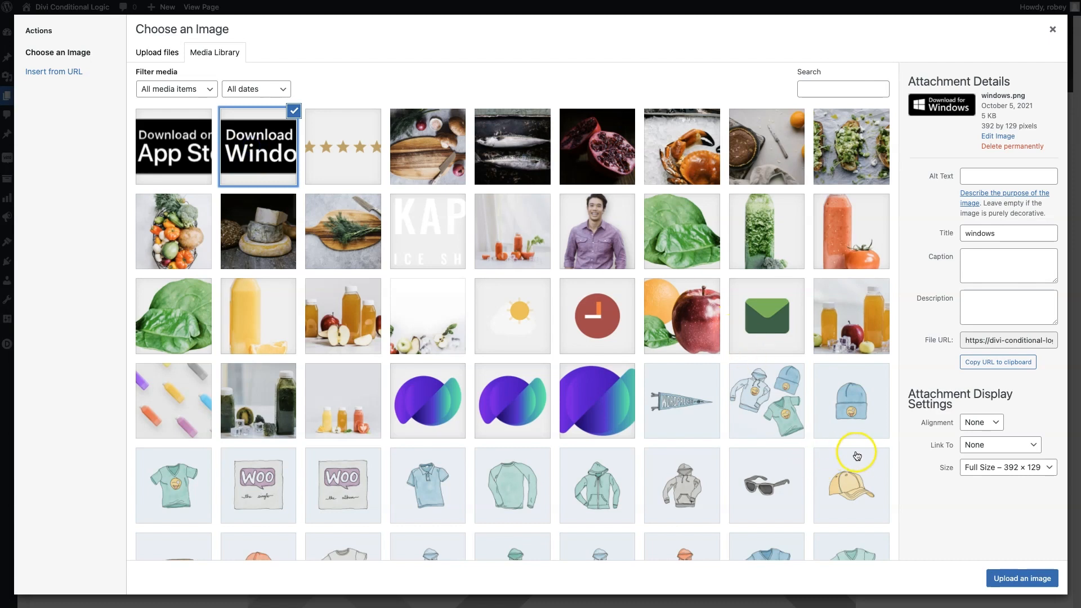
click(1001, 579)
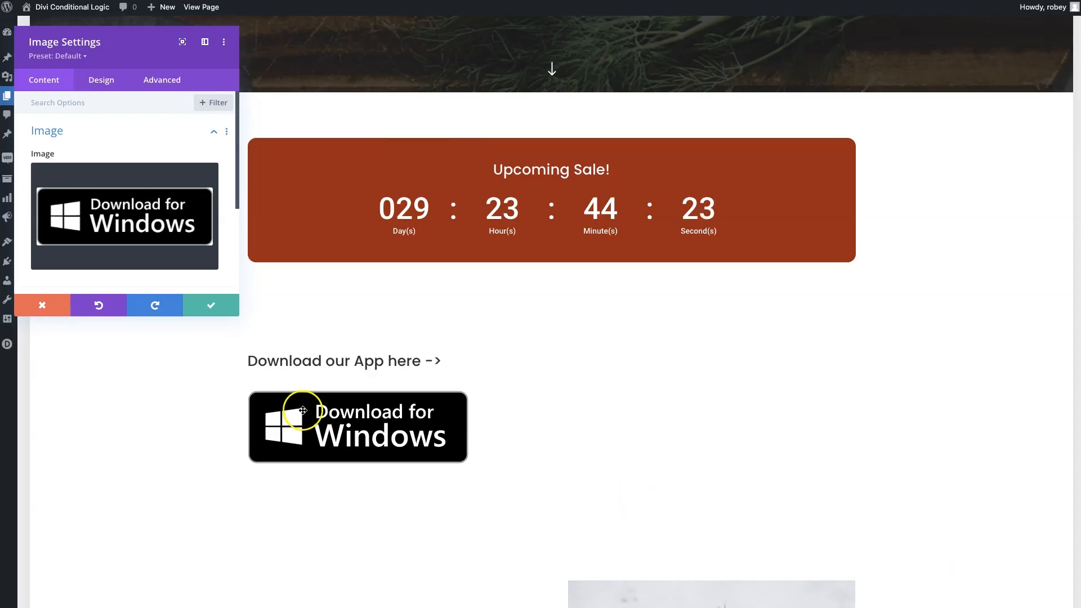
click(426, 412)
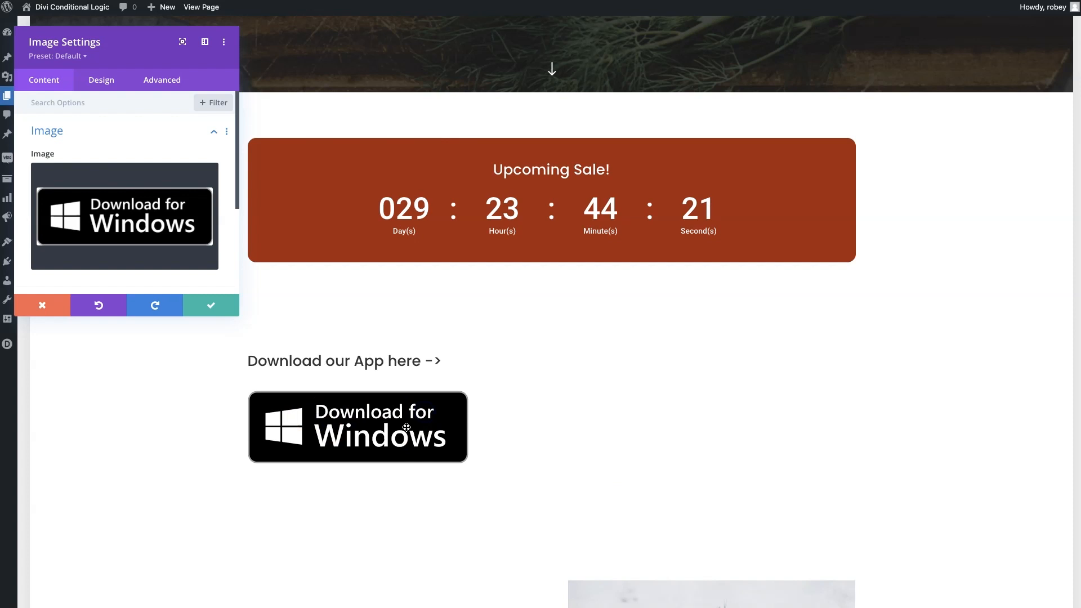
click(211, 305)
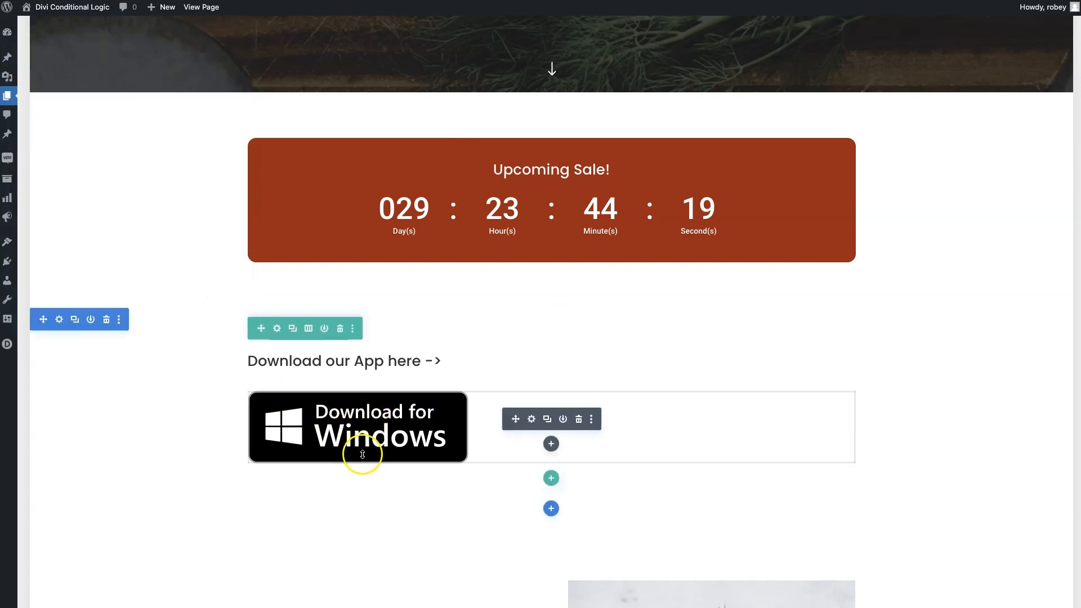
- Add an Image module below the Windows badge using the "Download on the App Store" image from the media library
click(552, 444)
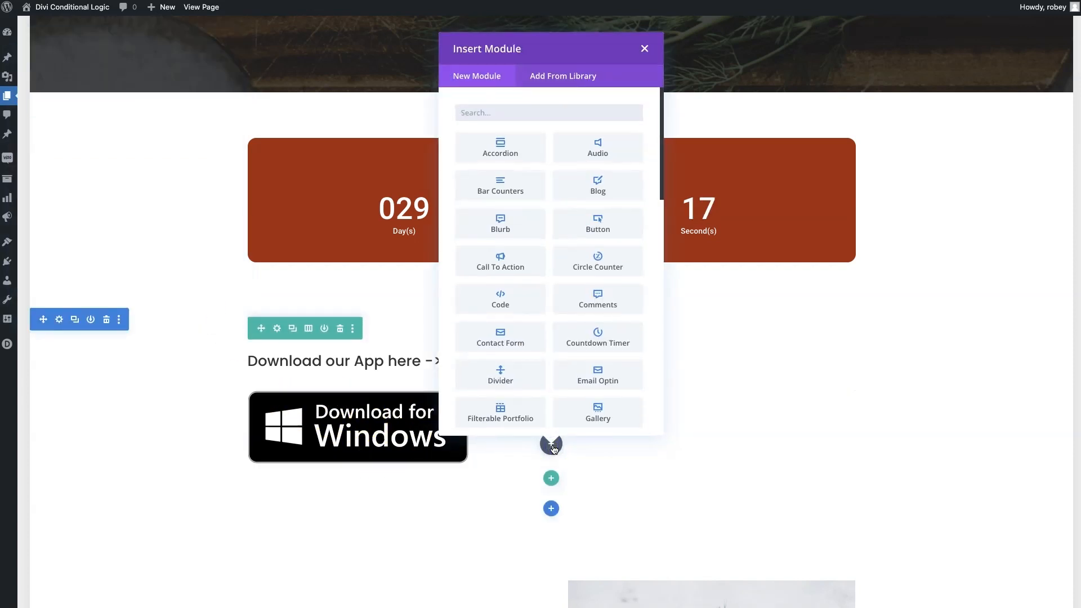
text(ima)
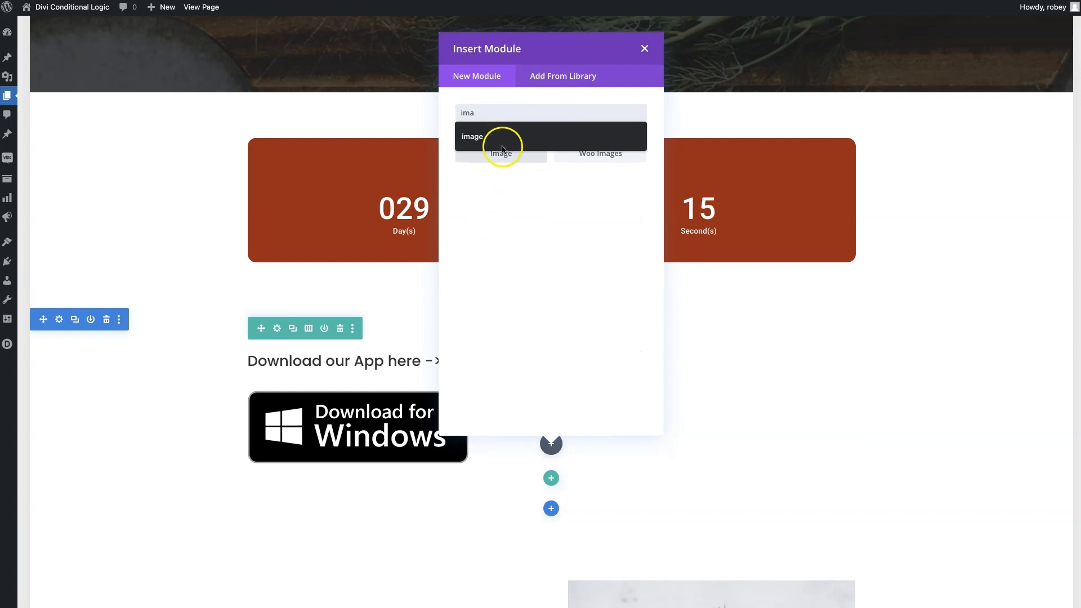
click(508, 167)
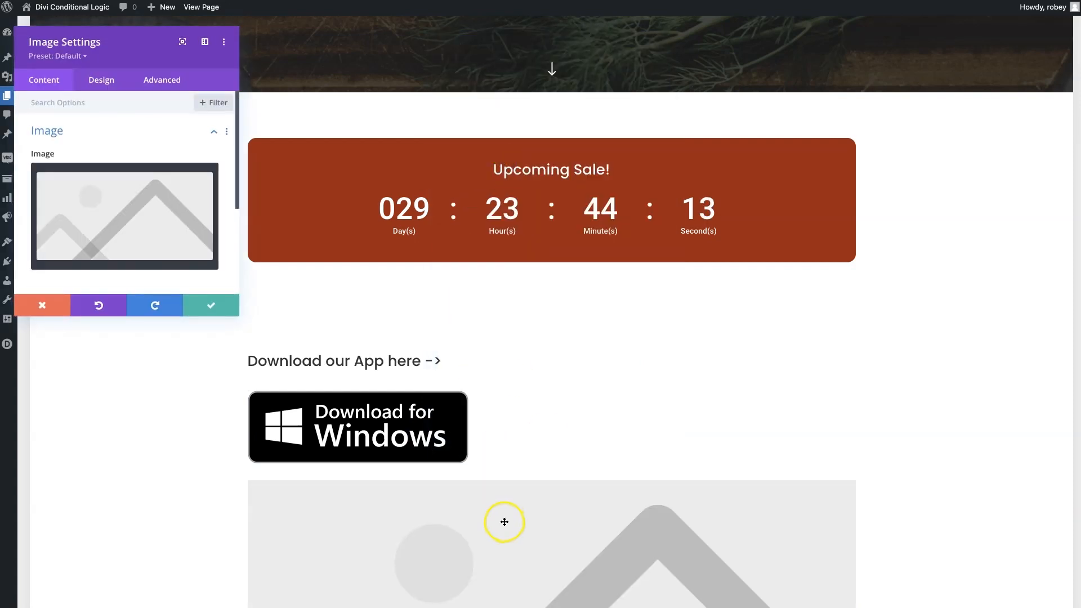
click(217, 262)
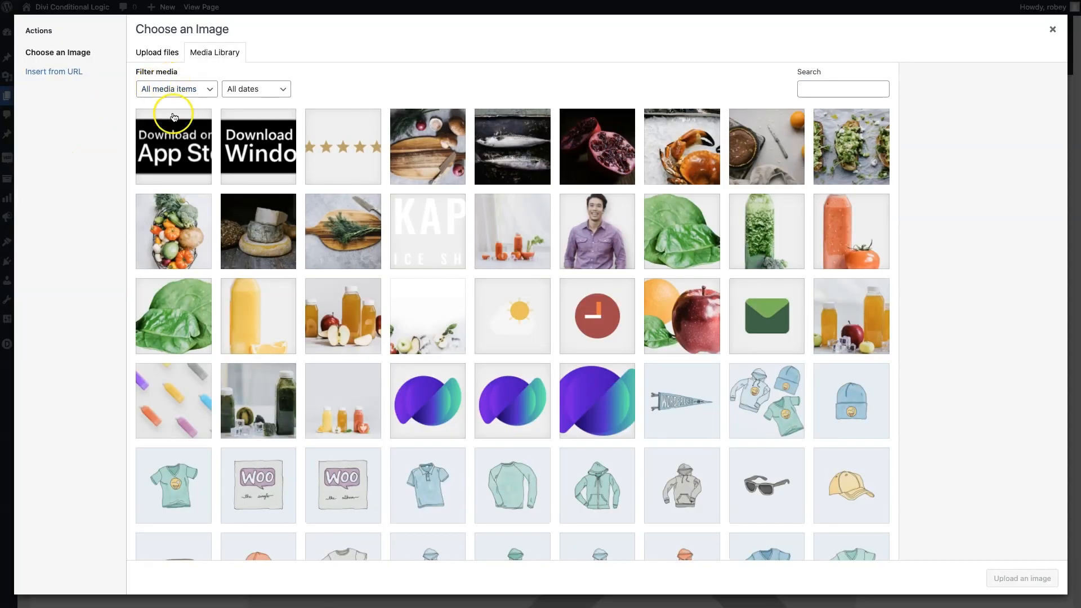
click(173, 121)
click(1033, 577)
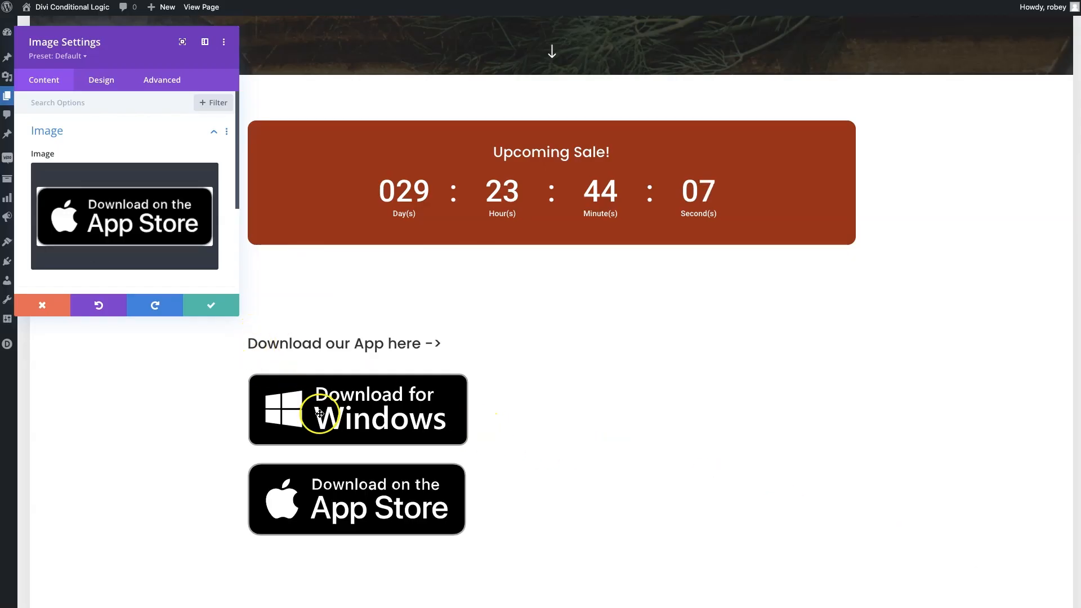
- Center-align the App Store badge, extend that alignment to all images throughout this column, and save the module
click(105, 80)
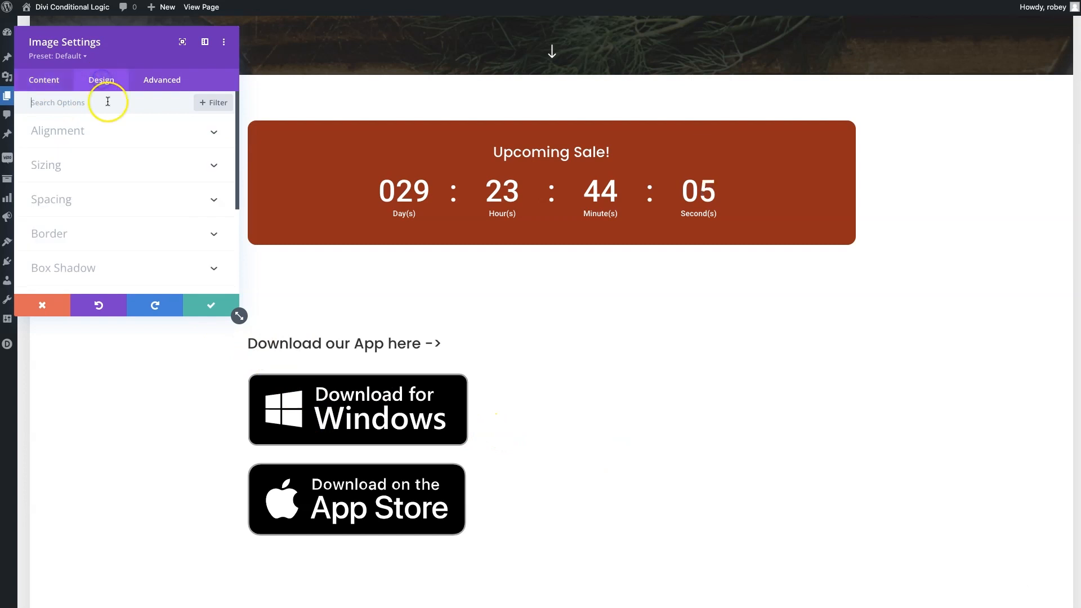
click(128, 172)
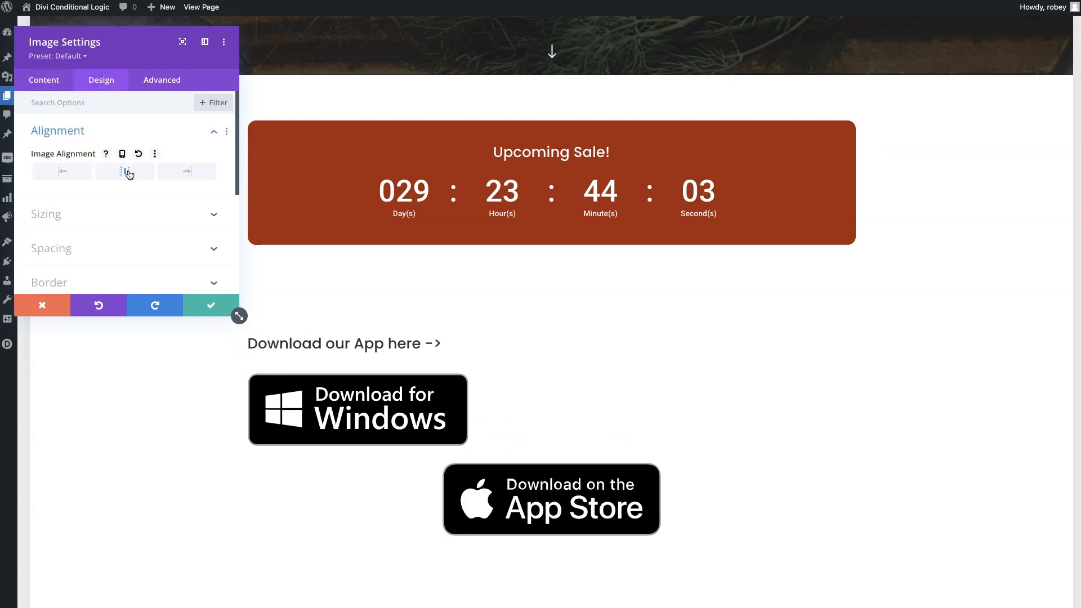
right_click(88, 155)
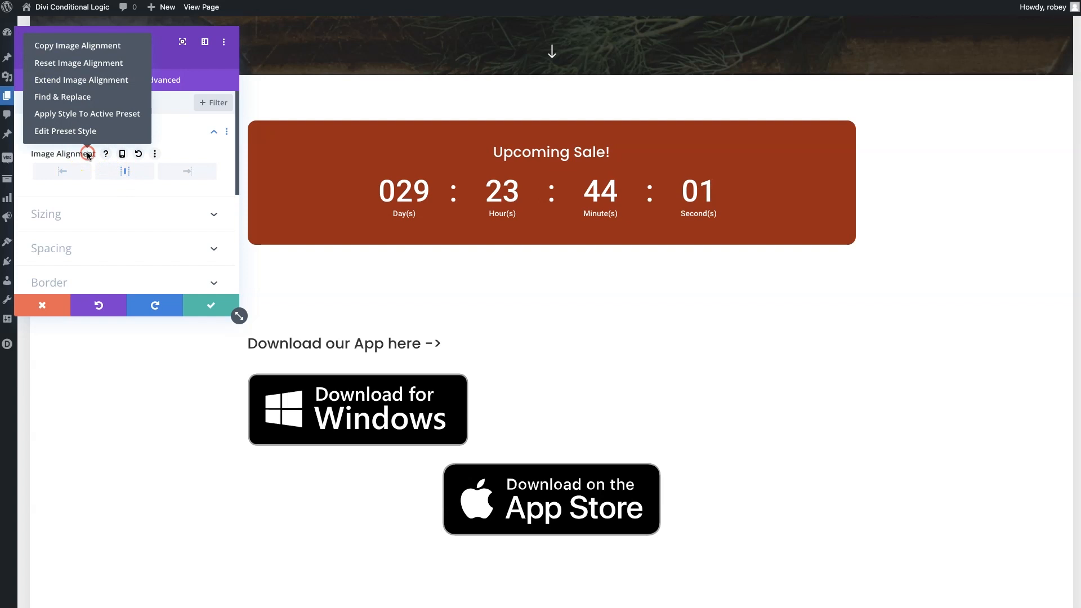
click(95, 86)
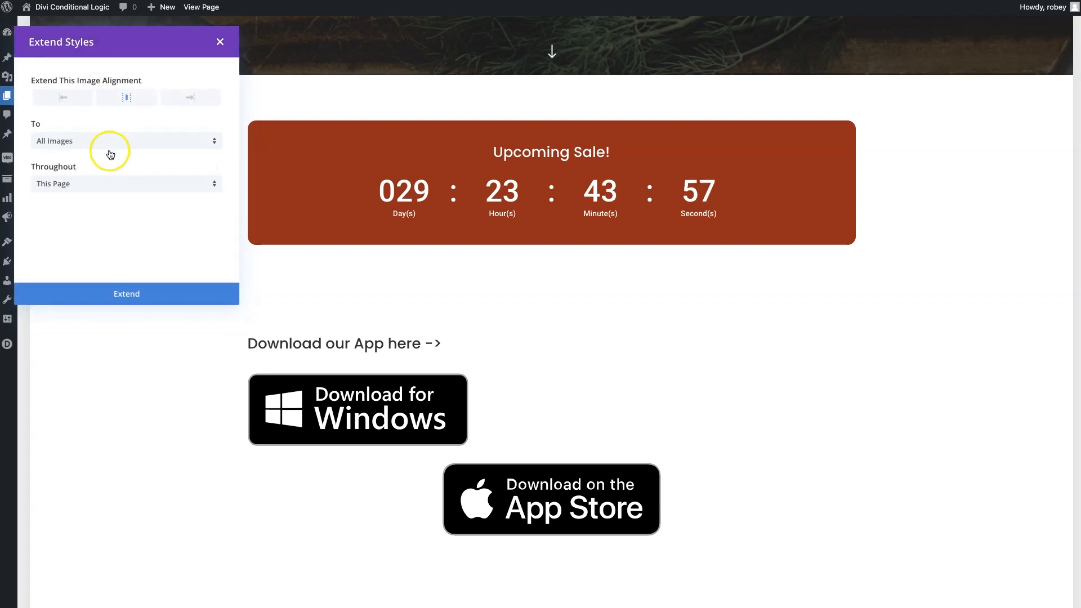
click(97, 184)
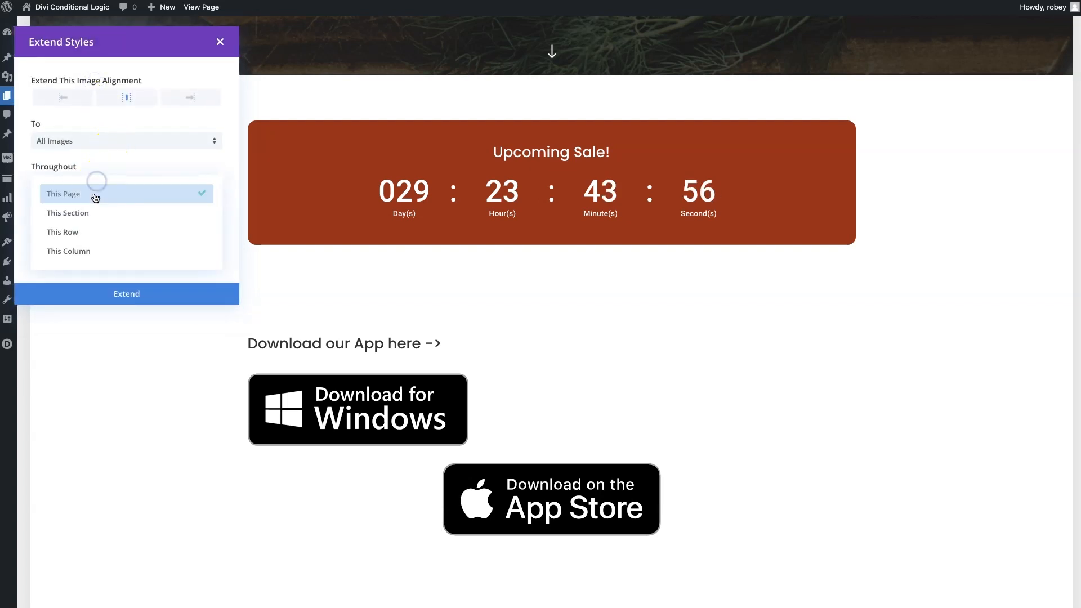
click(88, 247)
click(113, 286)
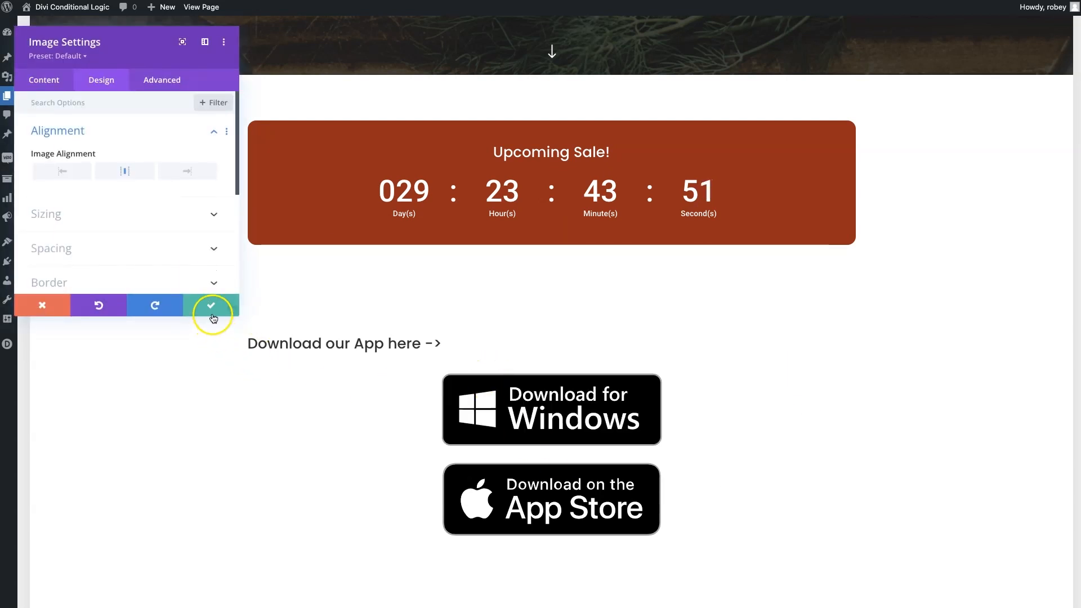
click(237, 310)
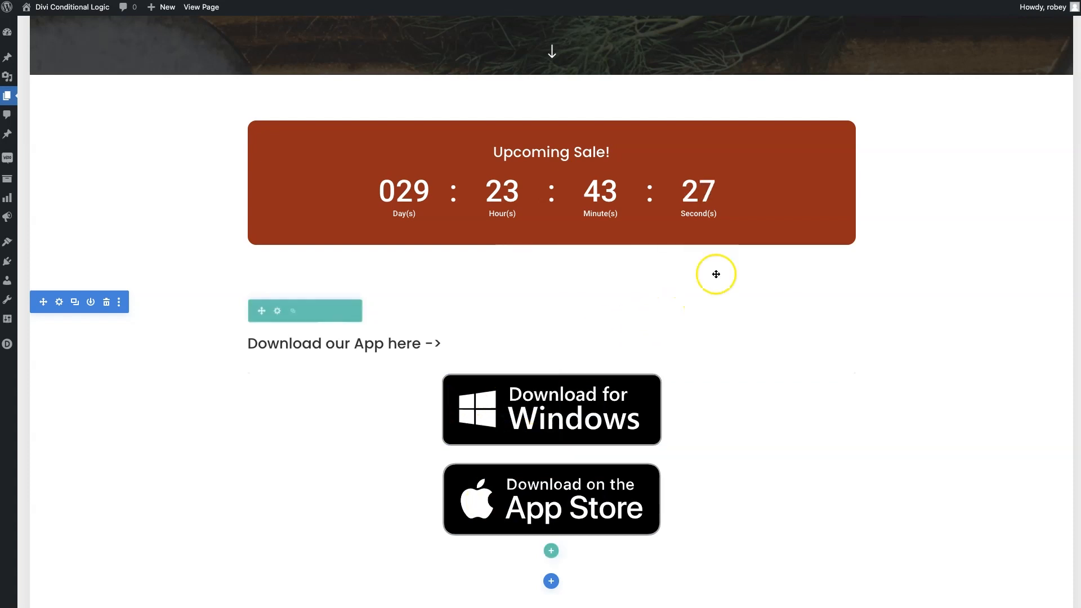
- Save the page and check the countdown and app download sections on the live page
scroll(544, 340, up, 3)
scroll(544, 341, up, 5)
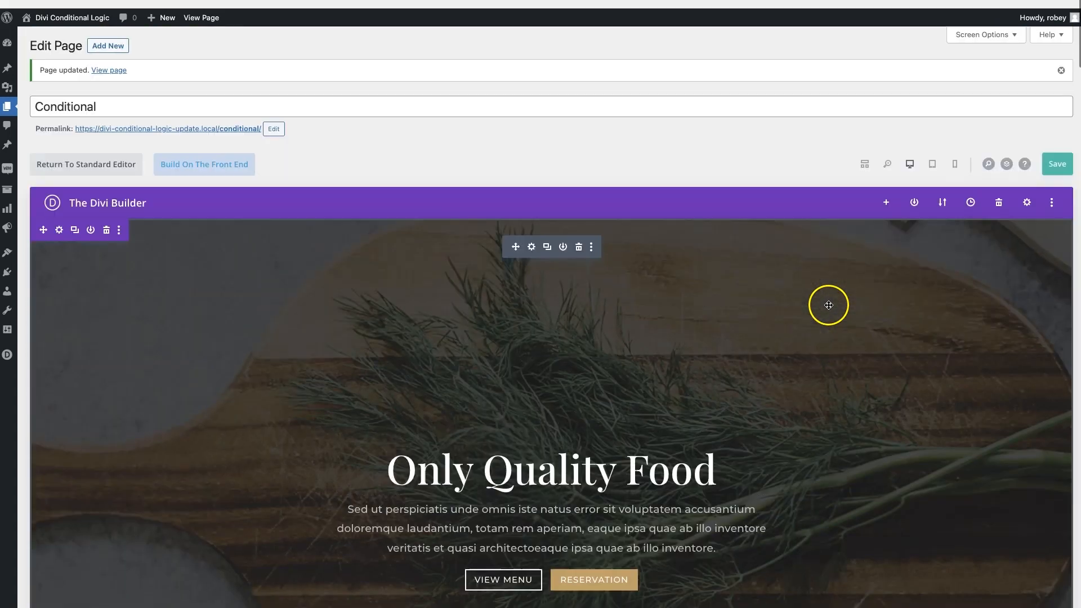
click(1067, 153)
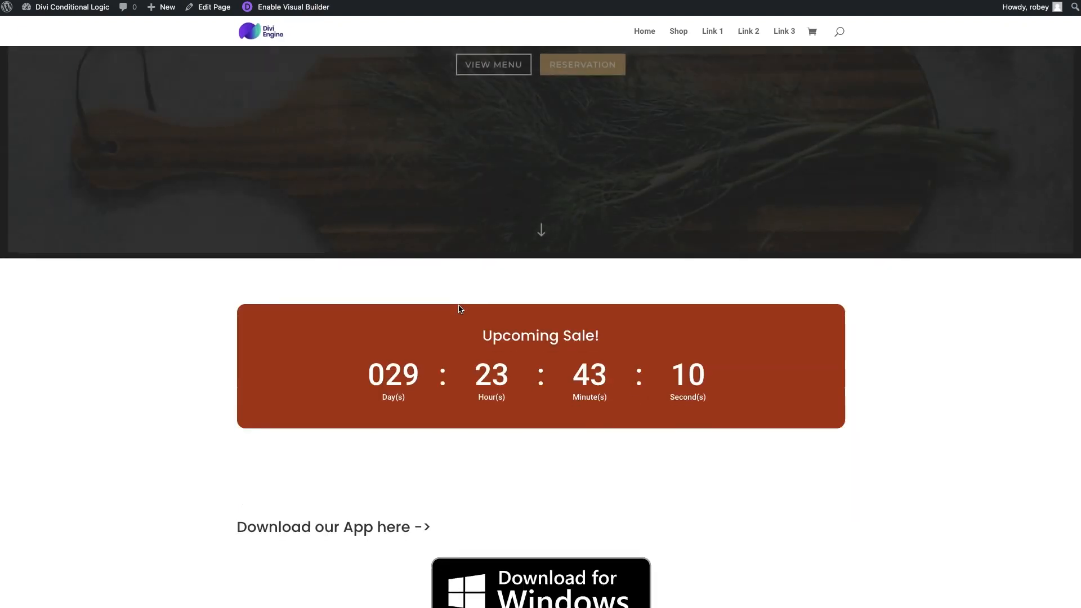
scroll(458, 308, down, 3)
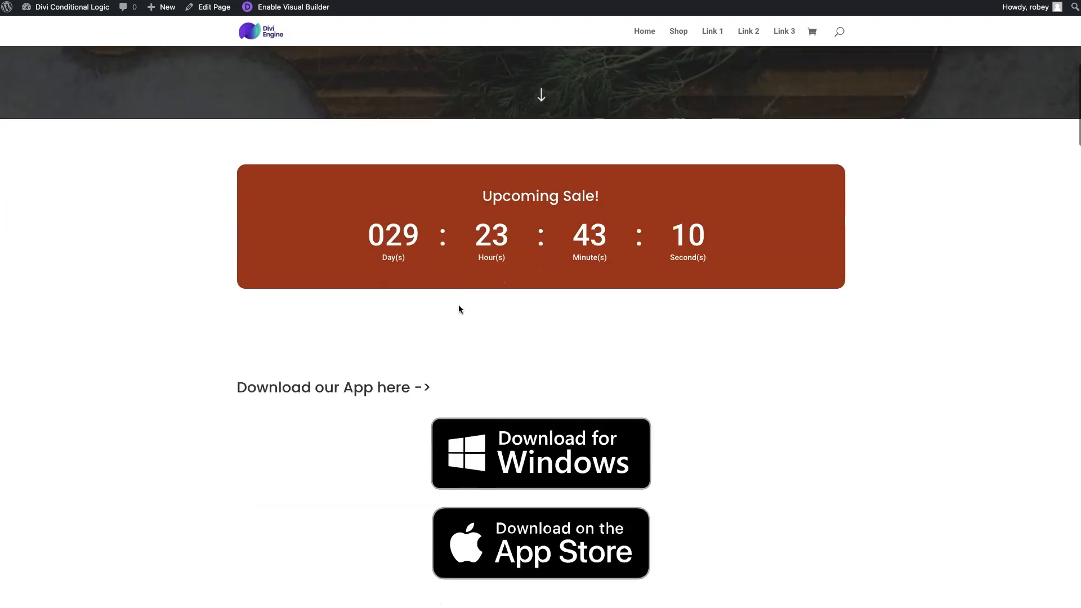
scroll(459, 305, down, 1)
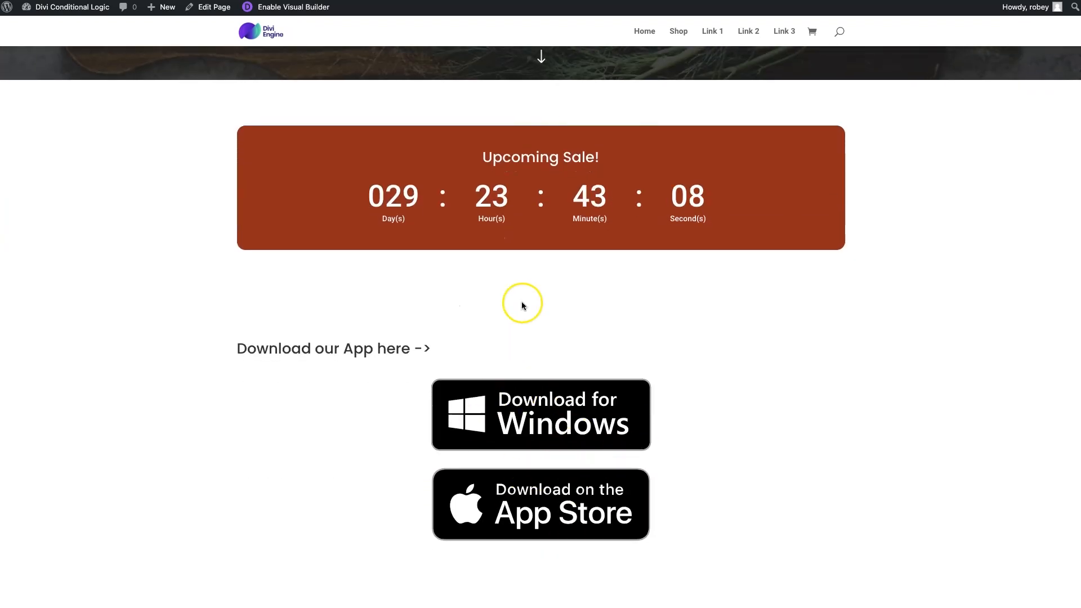
scroll(521, 304, up, 5)
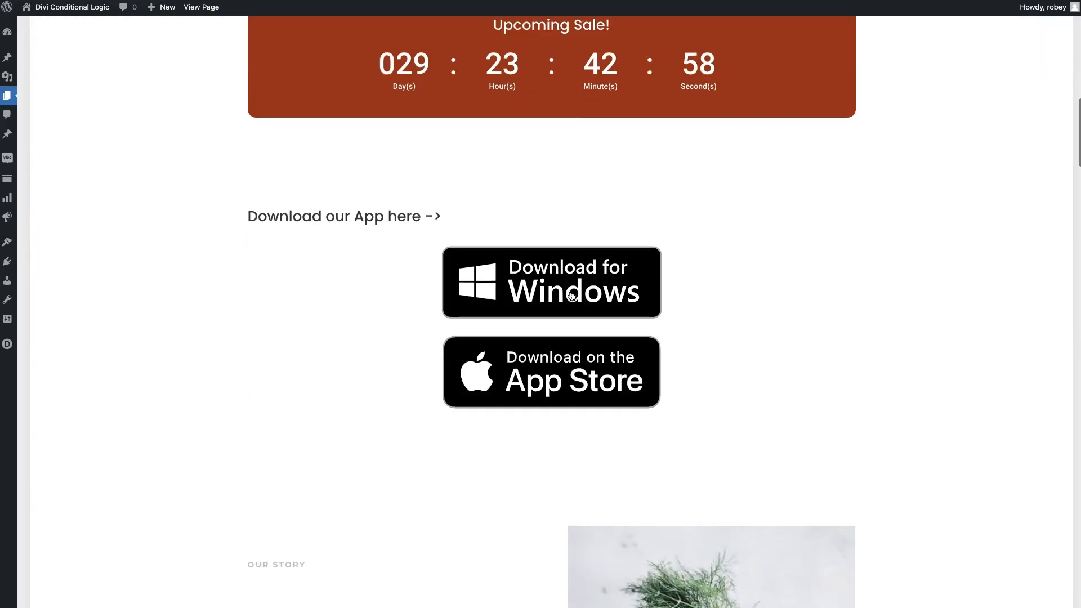
- Add an Operating System display condition to the "Download for Windows" badge
scroll(572, 296, down, 1)
click(534, 228)
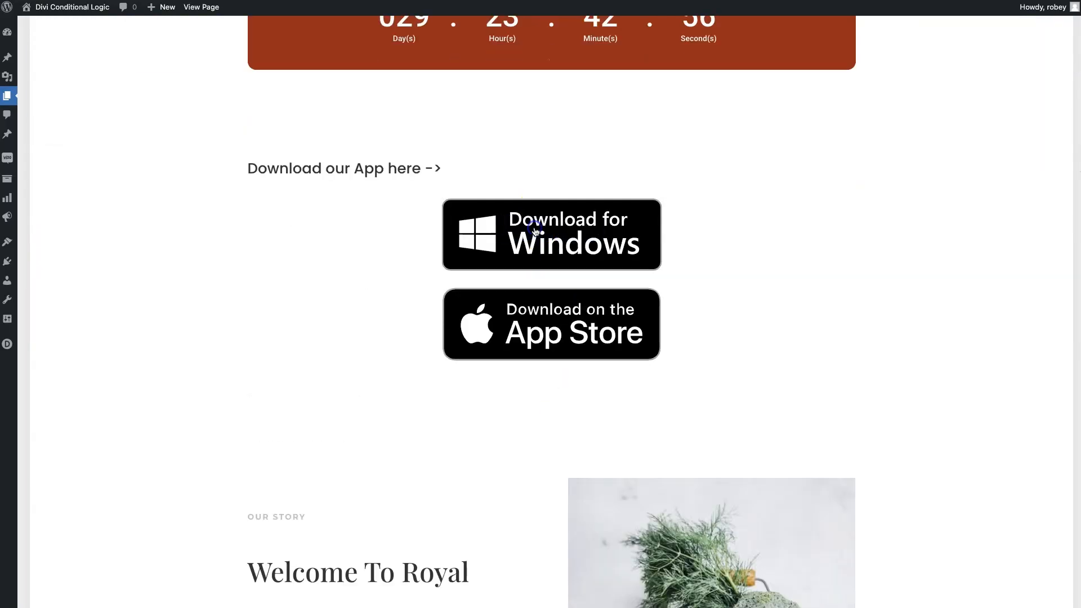
click(156, 80)
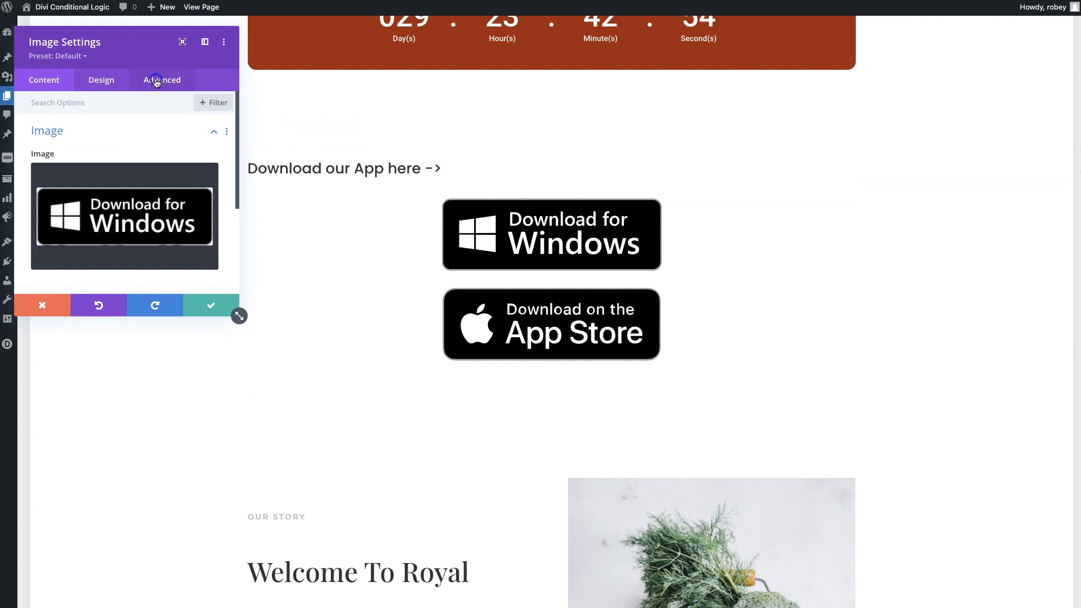
scroll(150, 243, down, 1)
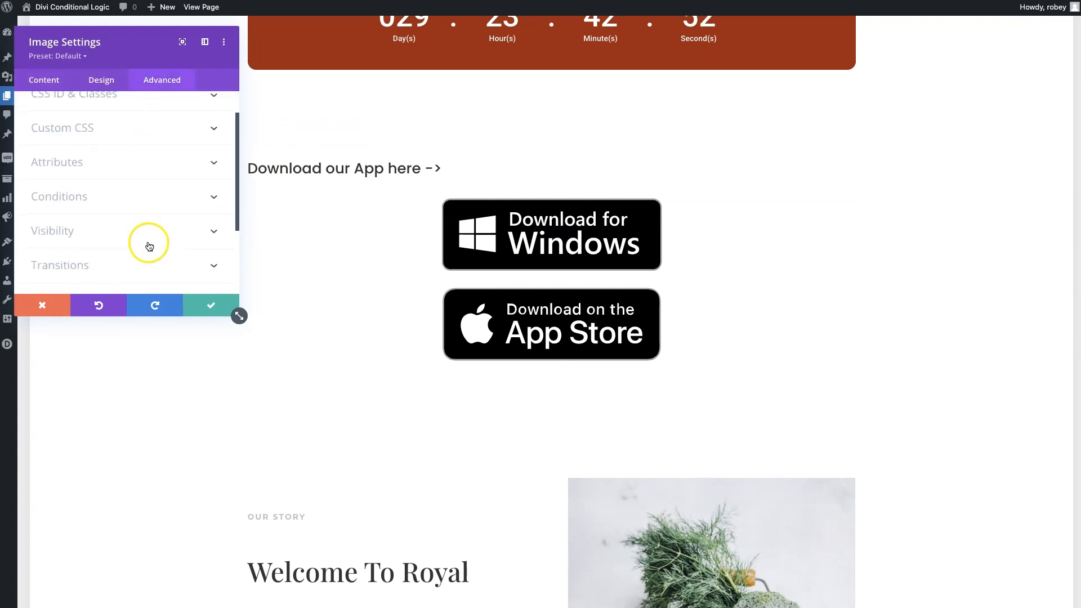
click(150, 192)
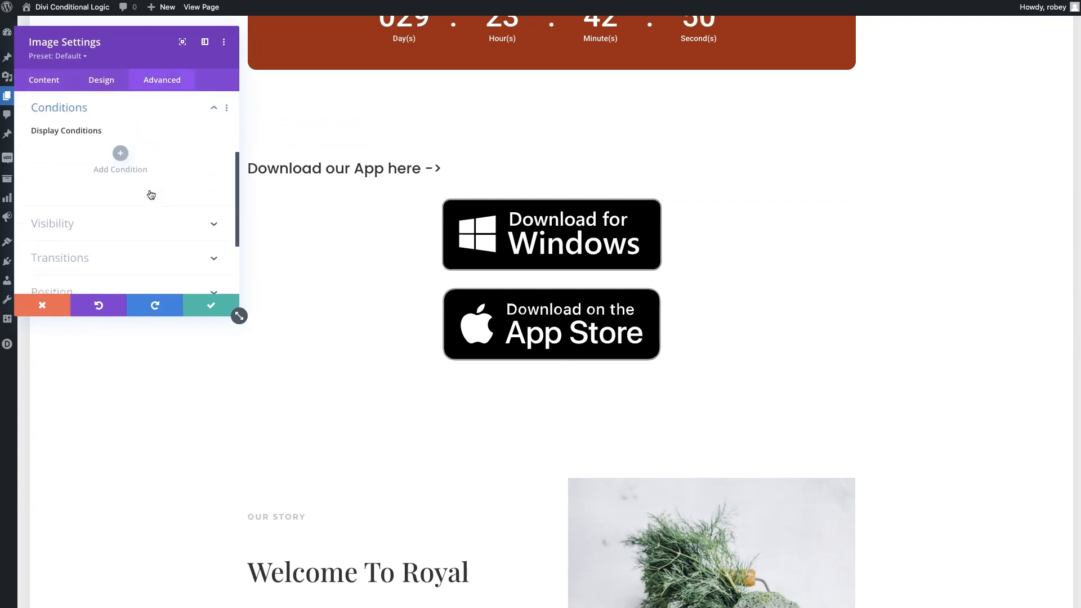
click(120, 153)
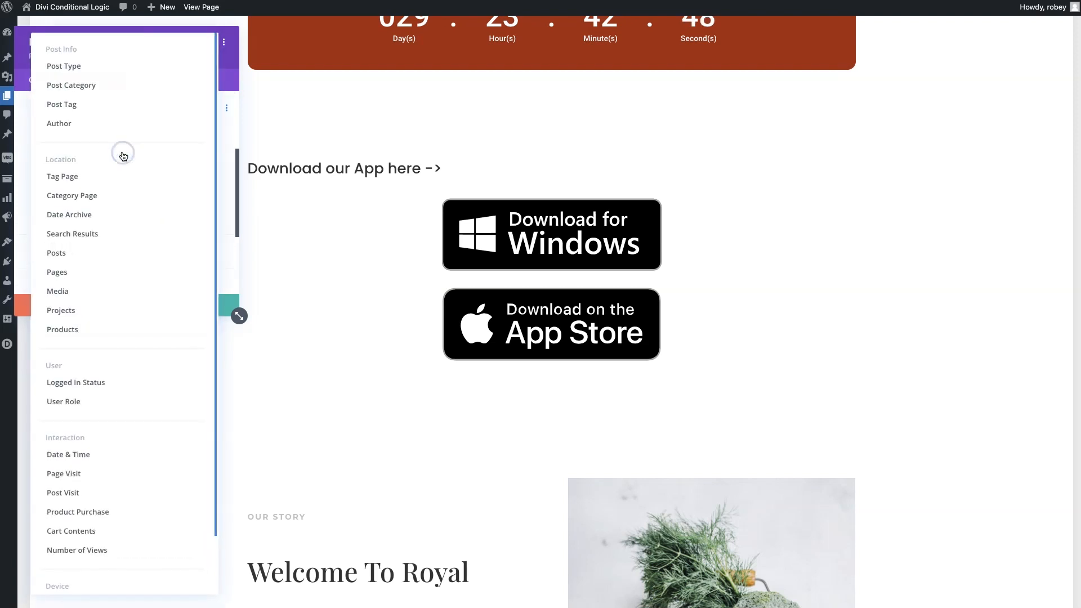
scroll(130, 367, down, 2)
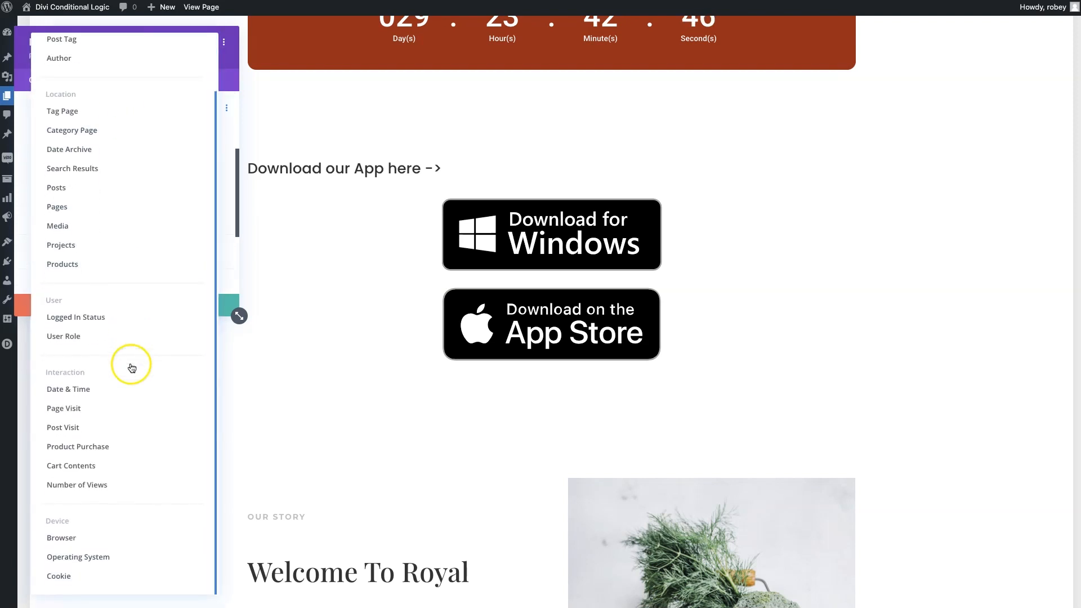
click(95, 564)
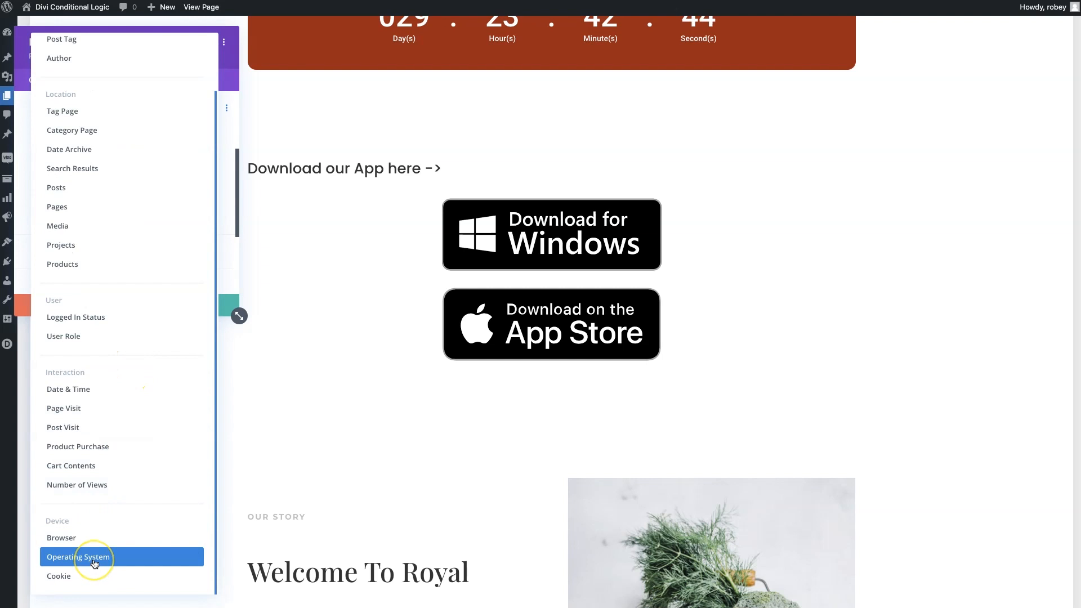
click(102, 558)
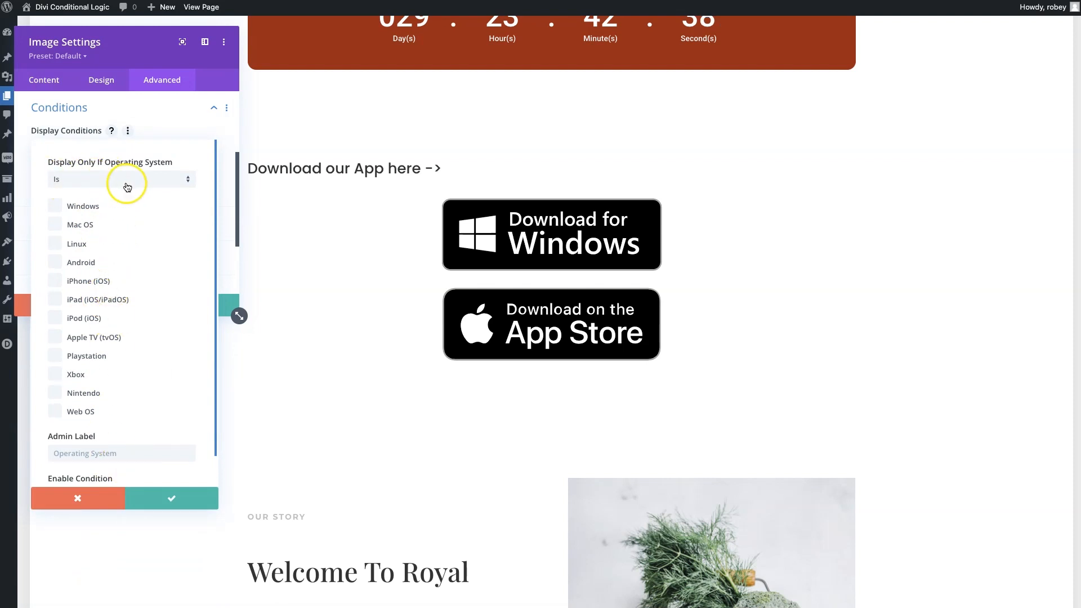
- Set the condition to display only if the operating system is Windows, then save the condition and the module
click(66, 179)
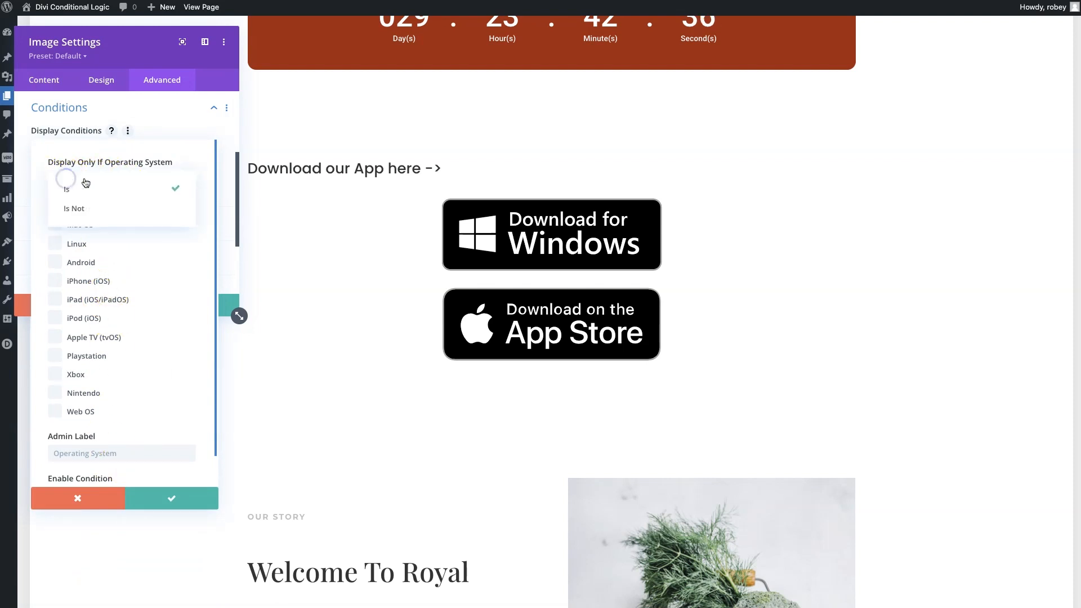
click(209, 154)
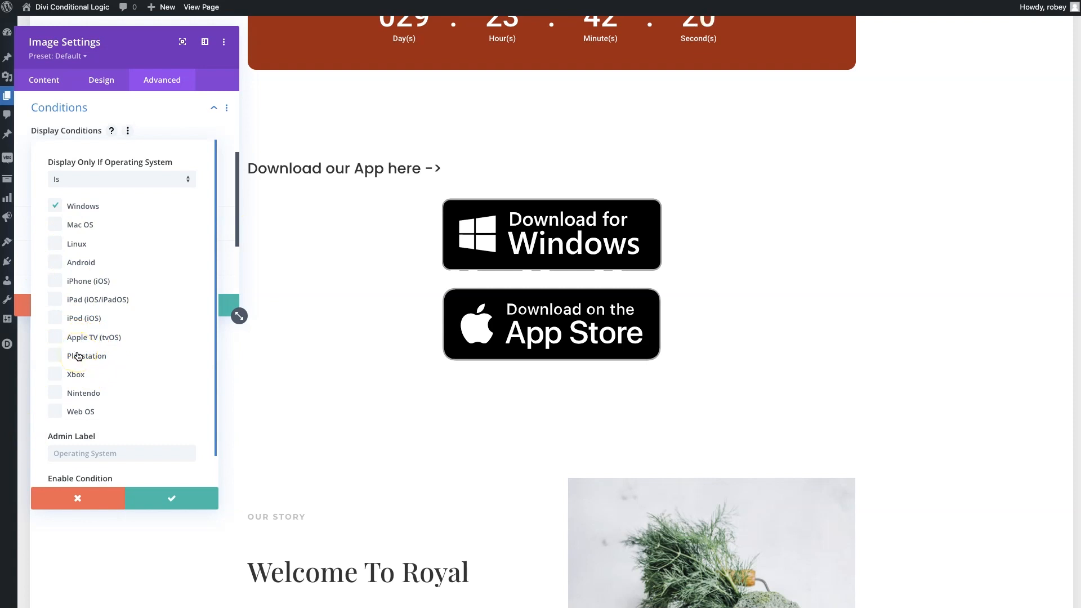
scroll(78, 356, down, 2)
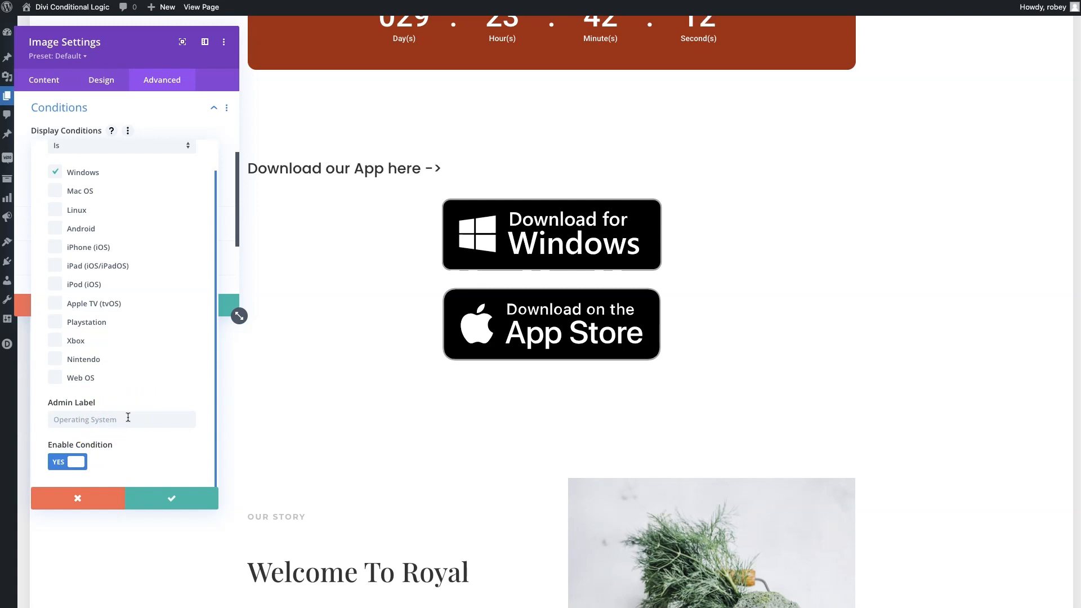
click(169, 500)
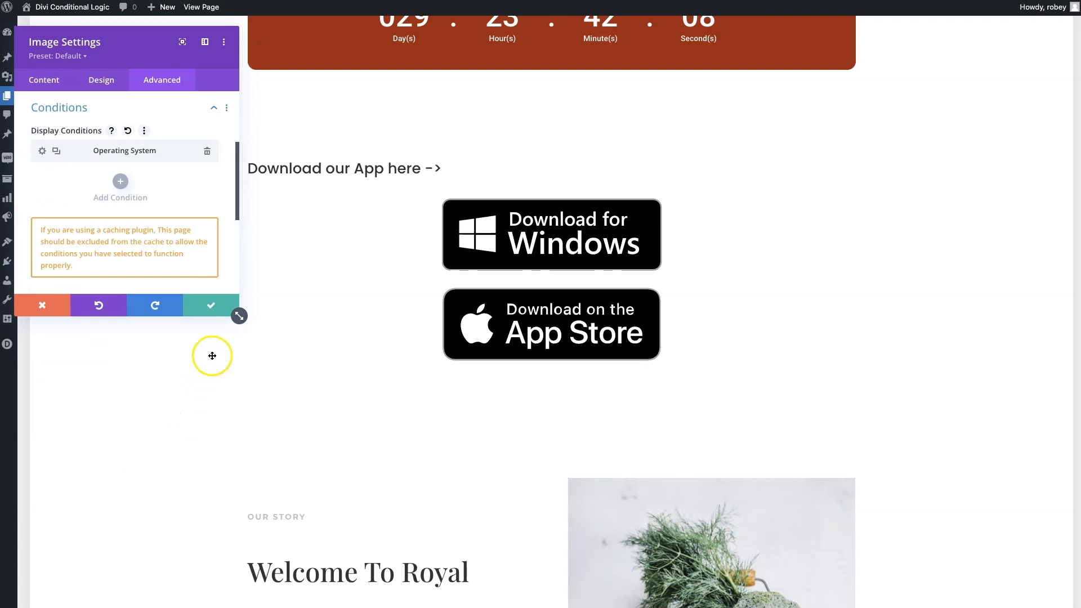
click(210, 306)
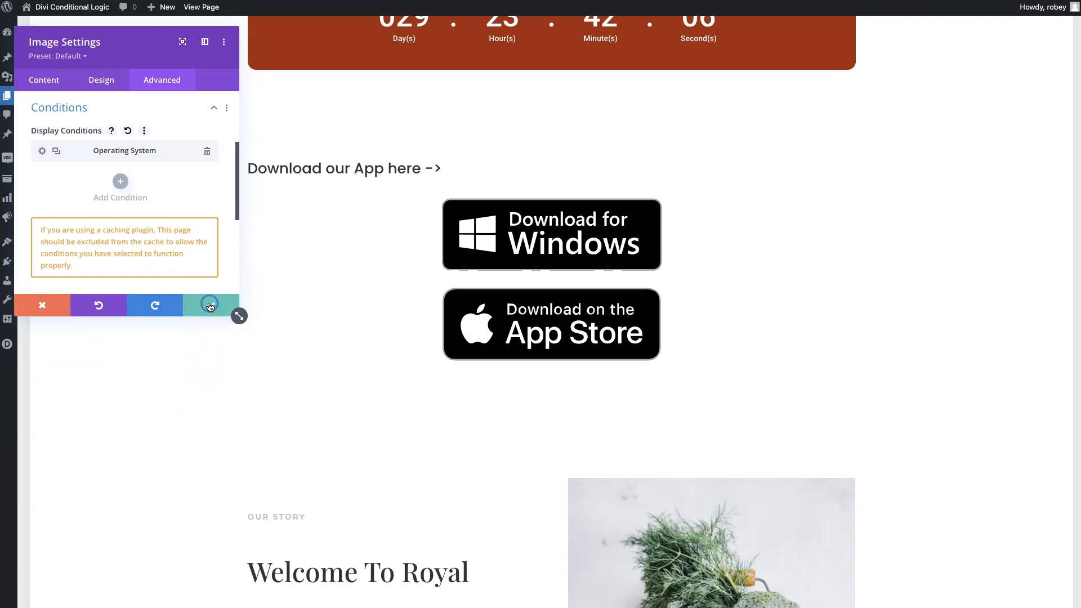
- Save the page and check which download badges the live page's app section displays
scroll(683, 233, up, 15)
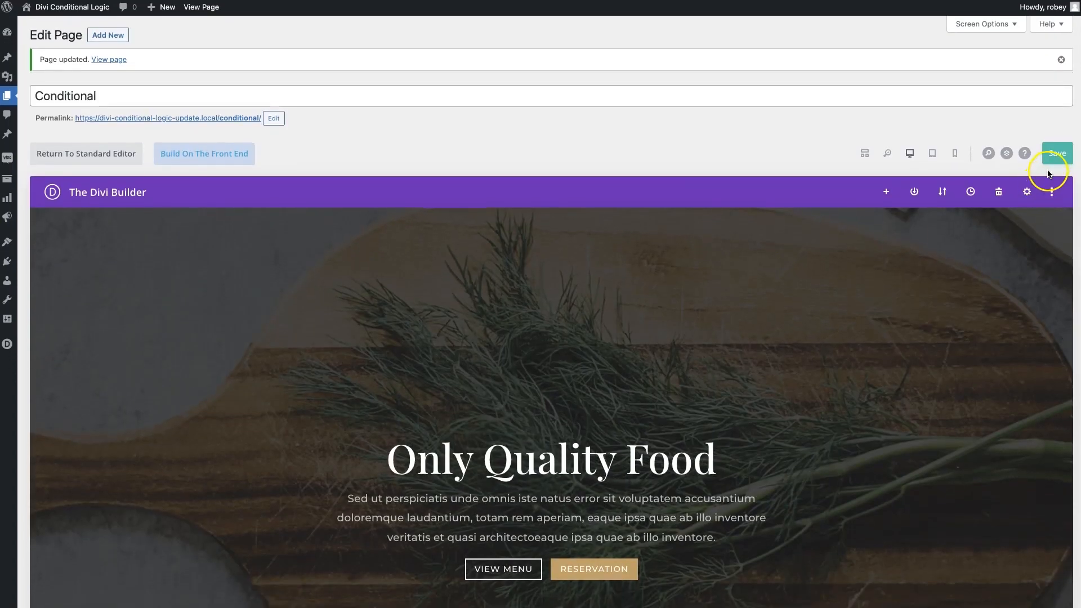
click(1052, 159)
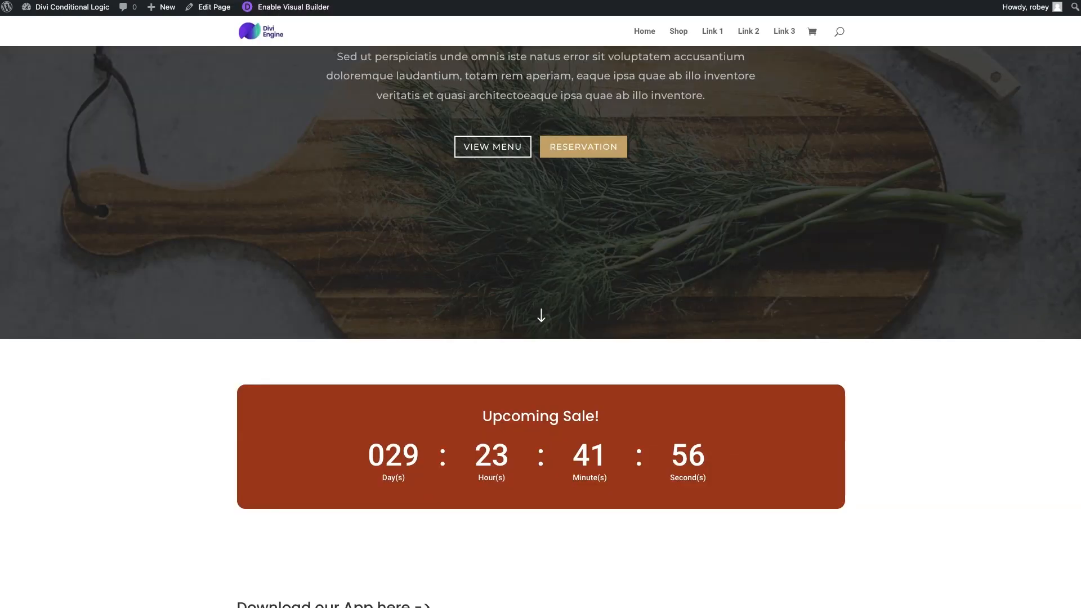
scroll(285, 188, down, 5)
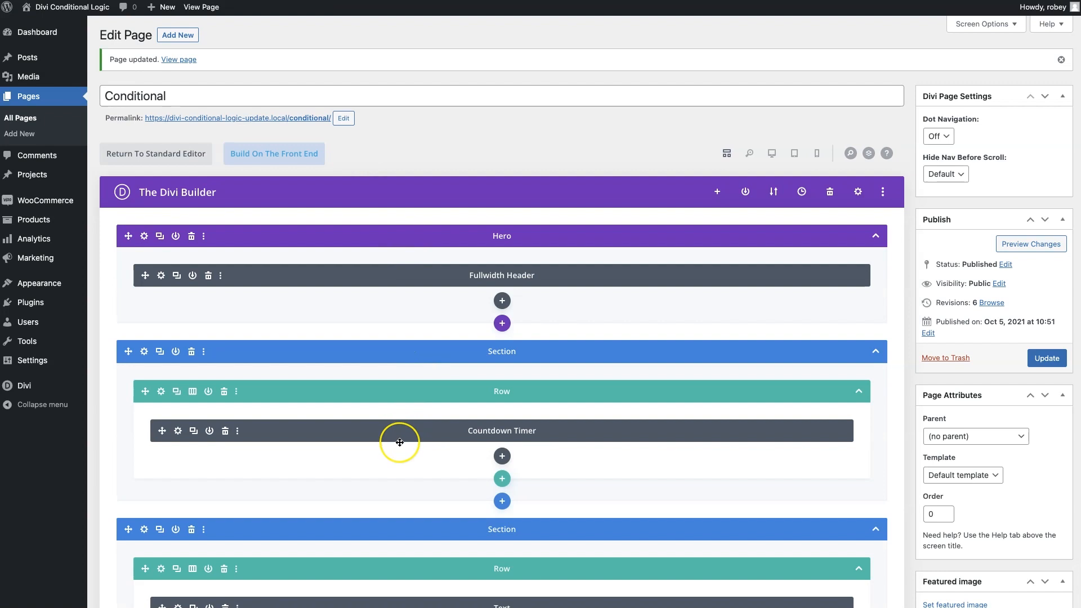
- Add an Operating System display condition to the "Download on the App Store" badge image
scroll(398, 442, down, 5)
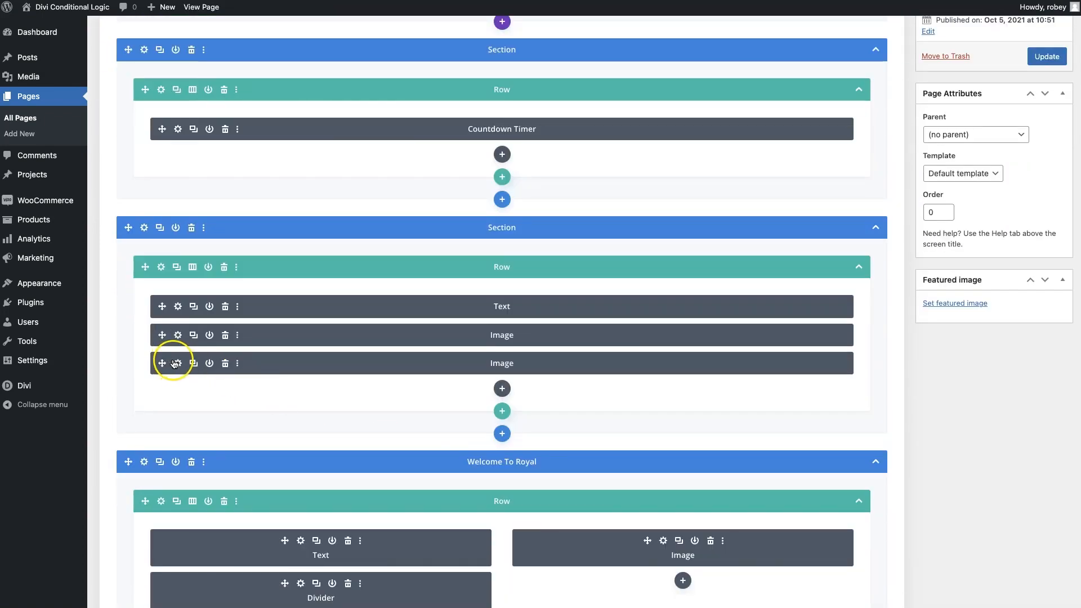
click(181, 364)
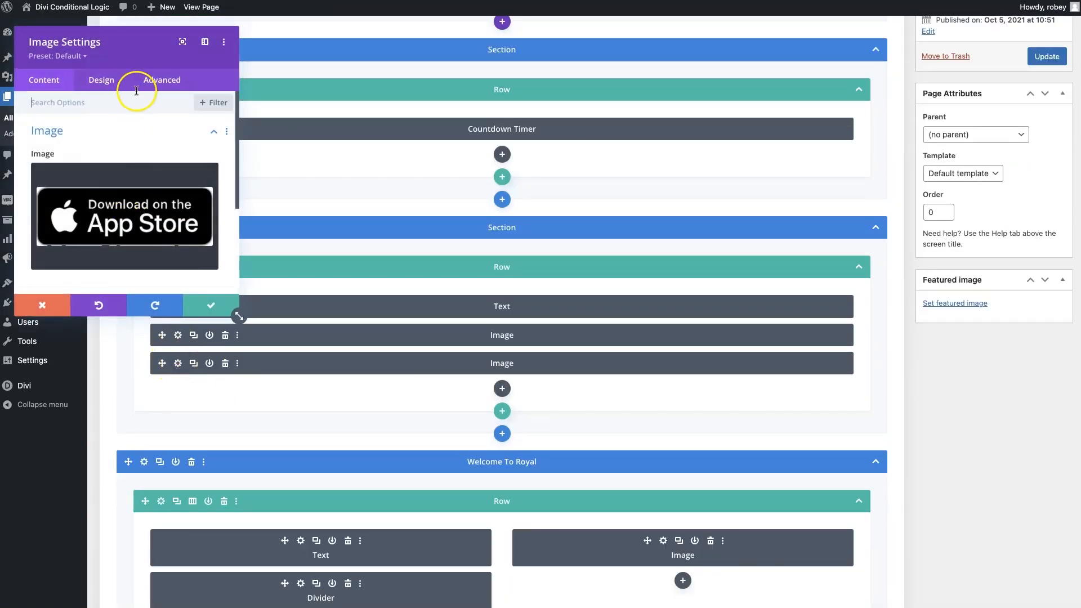
click(157, 81)
click(89, 131)
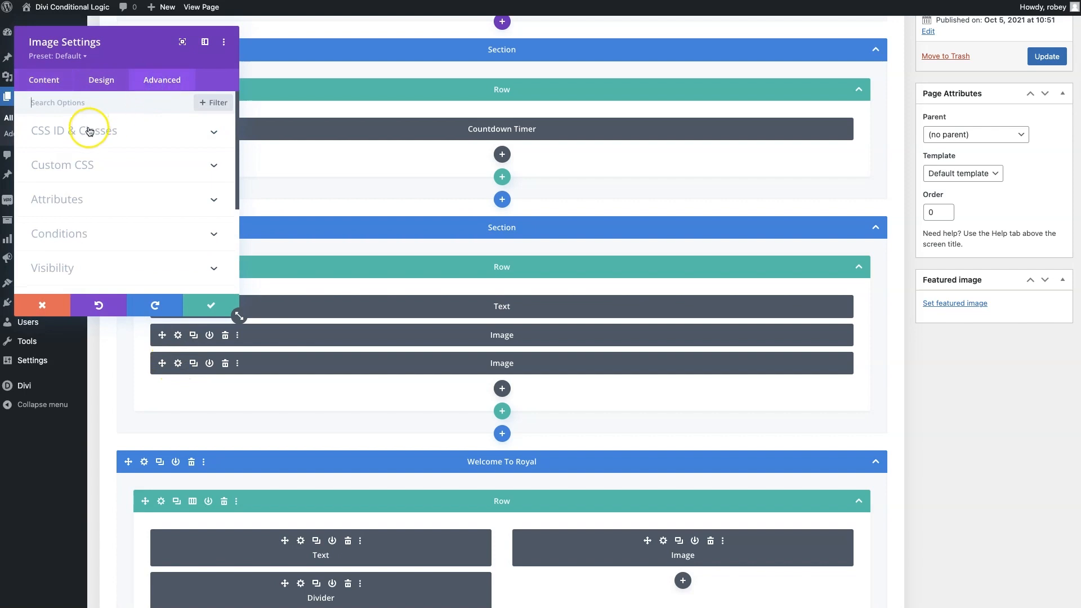
click(73, 234)
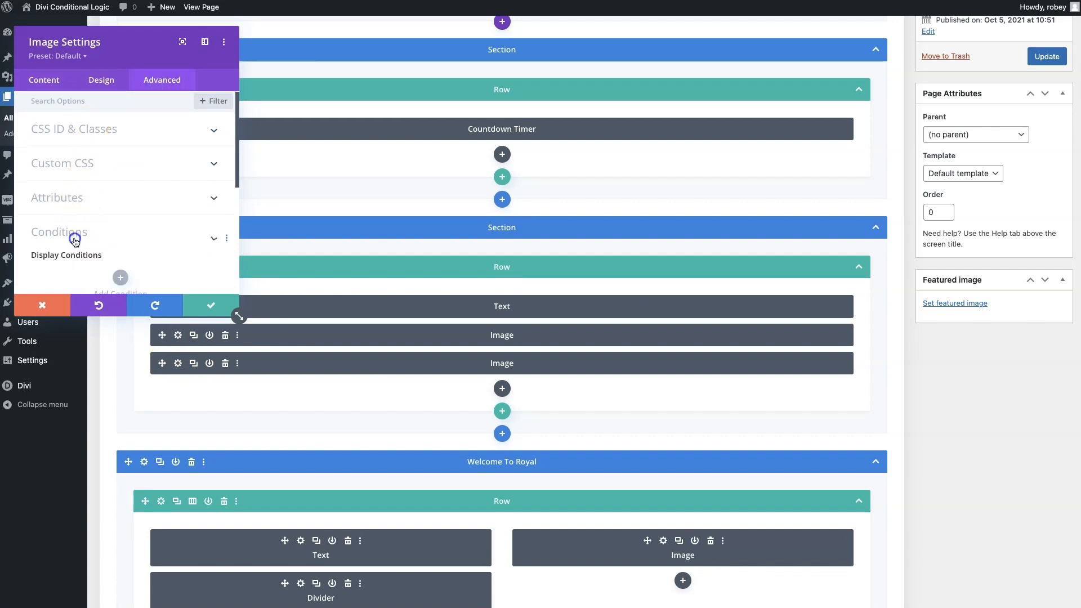
click(119, 166)
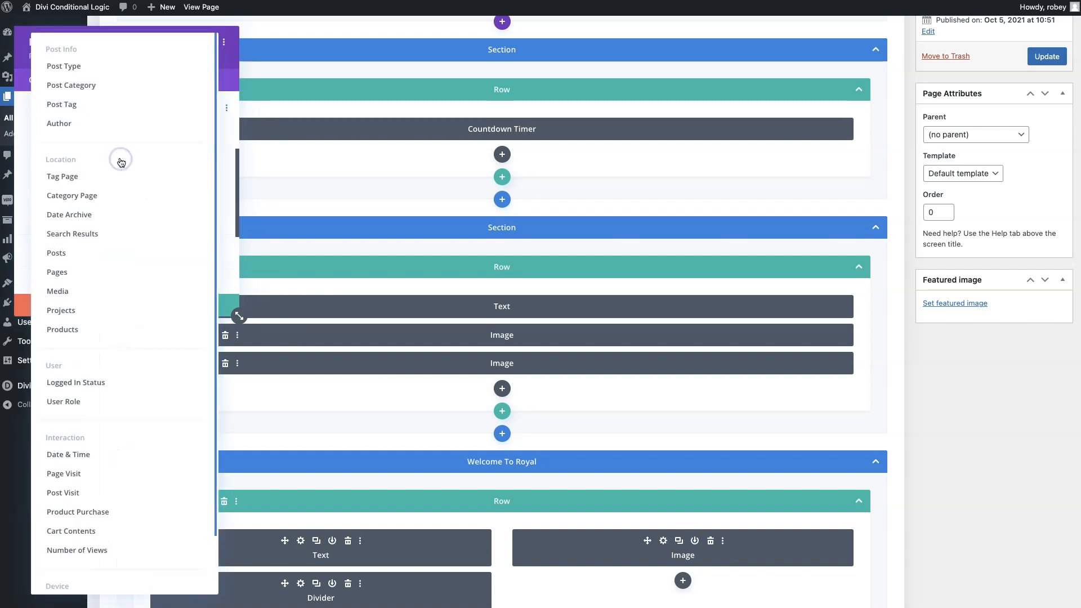
scroll(129, 296, down, 2)
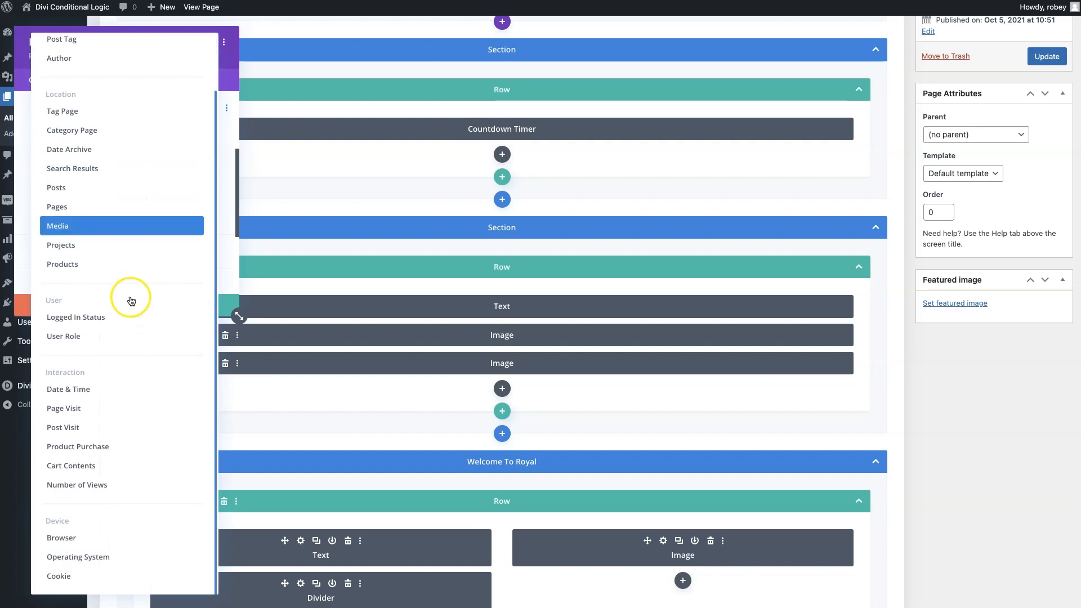
click(80, 557)
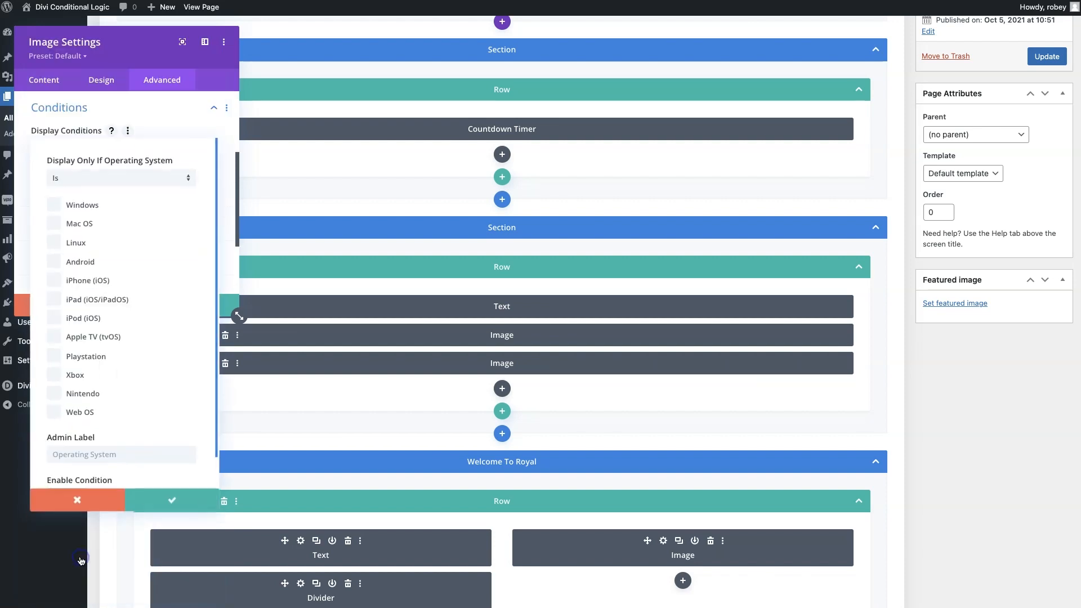
- Set the condition to display only if the operating system is Mac OS, then save the condition and the image module
click(78, 226)
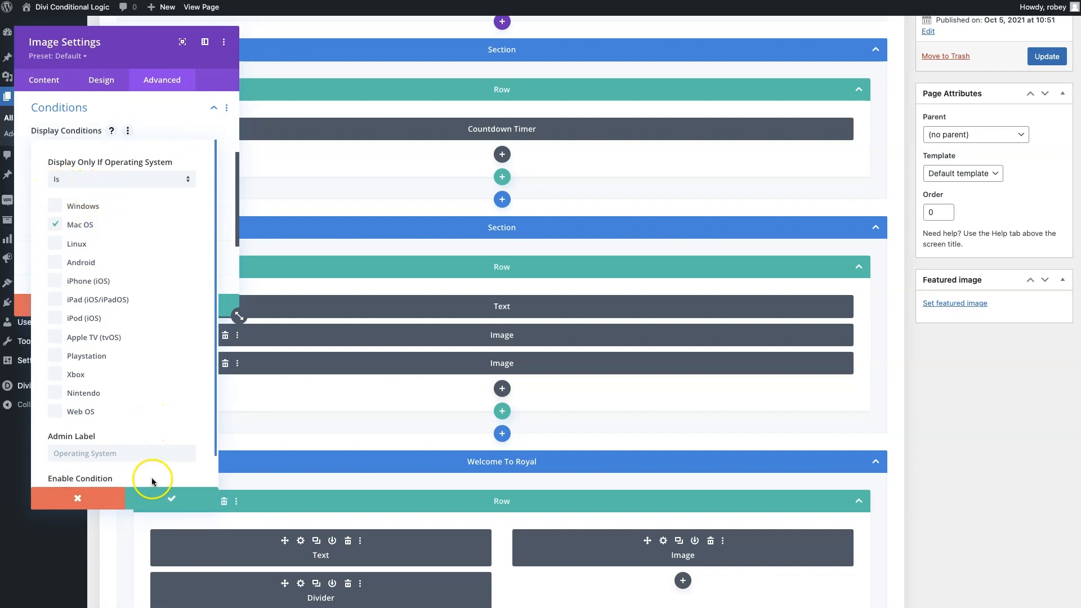
click(168, 497)
click(224, 310)
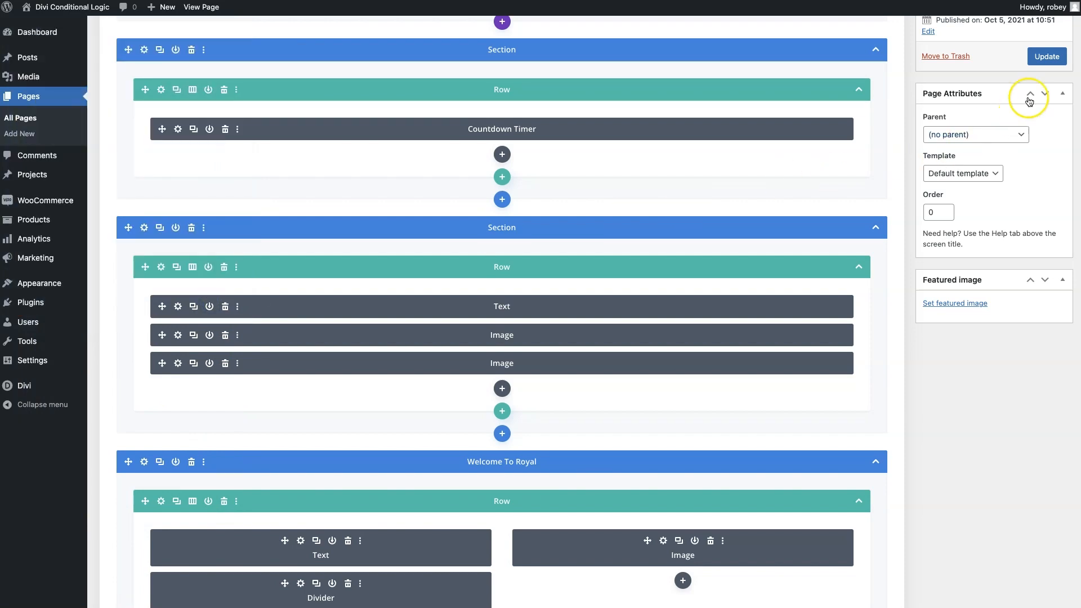
- Save the page, reload the live page and check the download badge shown below the countdown
click(1047, 56)
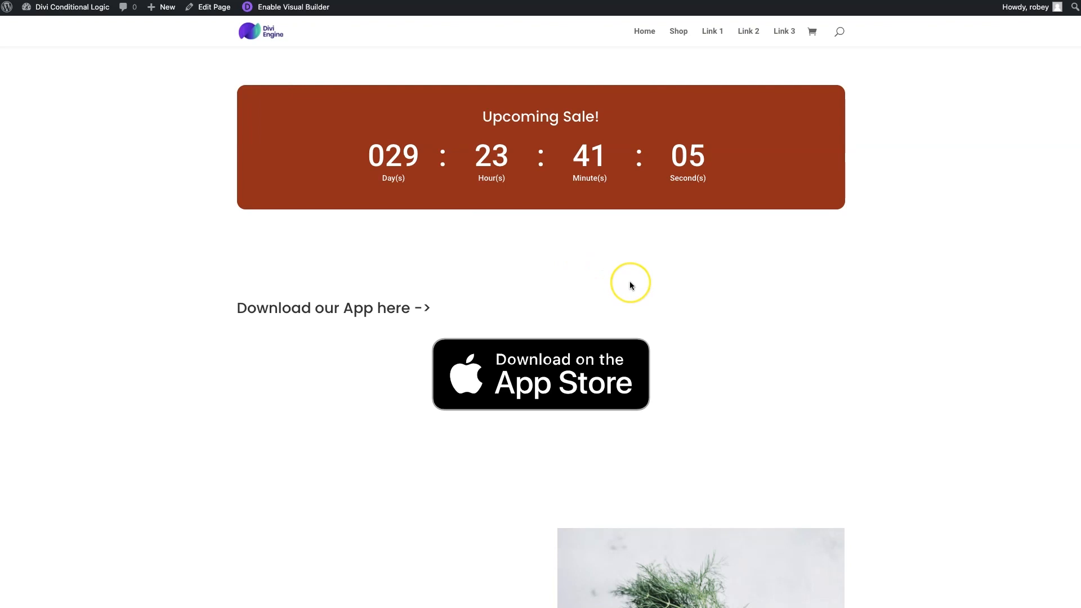
key(super+r)
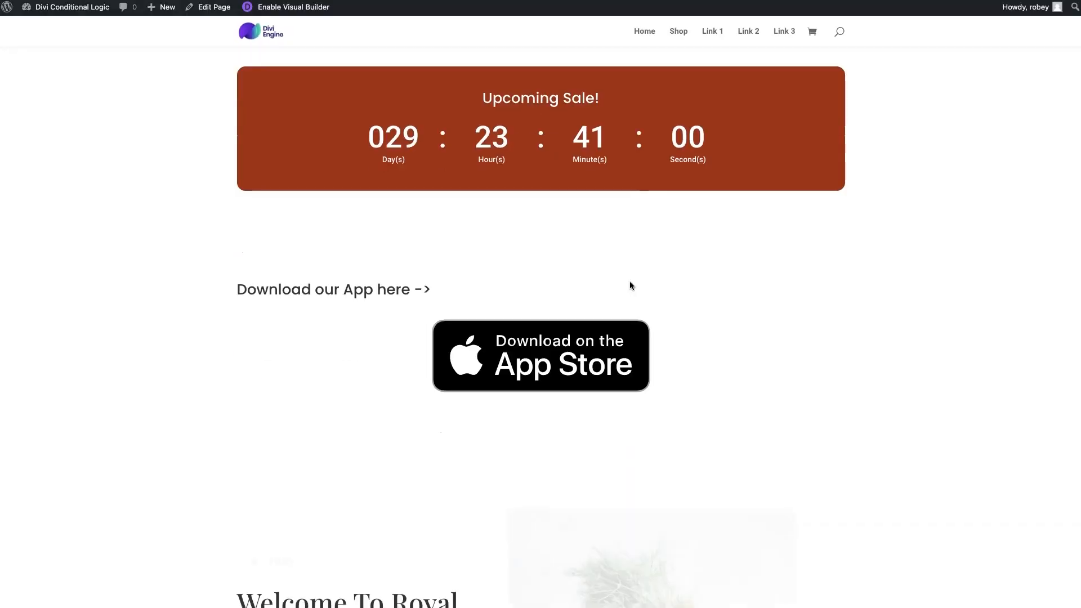
scroll(600, 405, down, 2)
scroll(600, 404, up, 2)
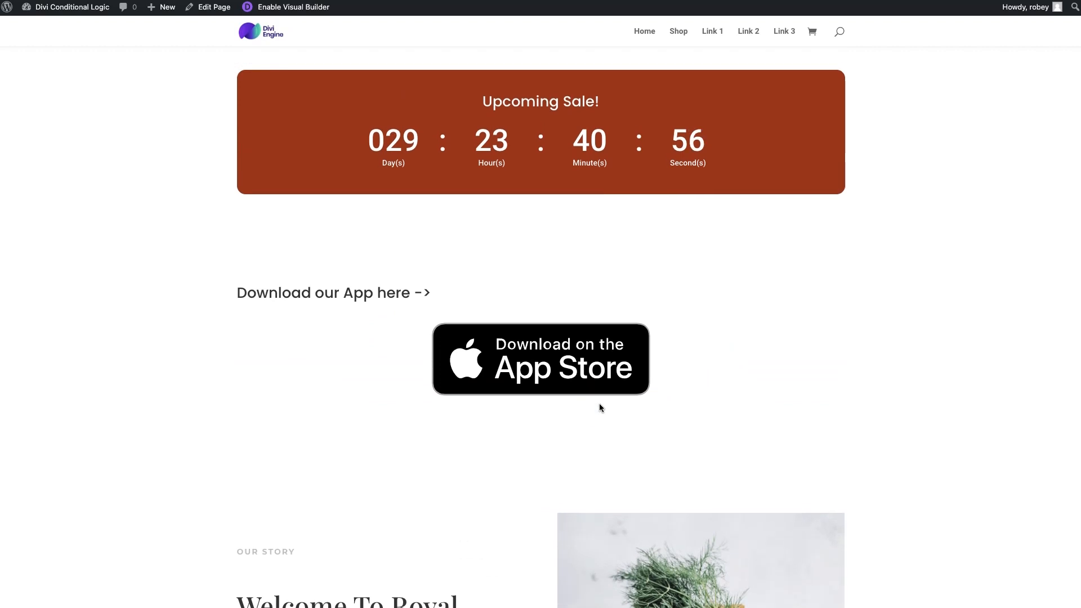
scroll(599, 404, up, 3)
scroll(600, 405, down, 1)
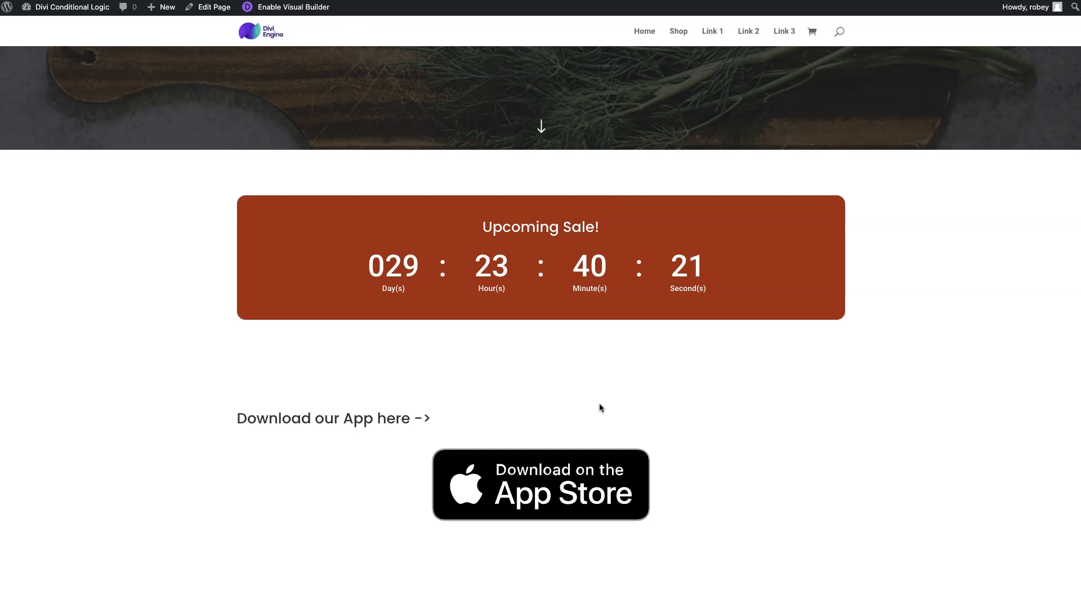
- Open the All Products template's custom body layout for editing in the Divi Theme Builder
click(528, 422)
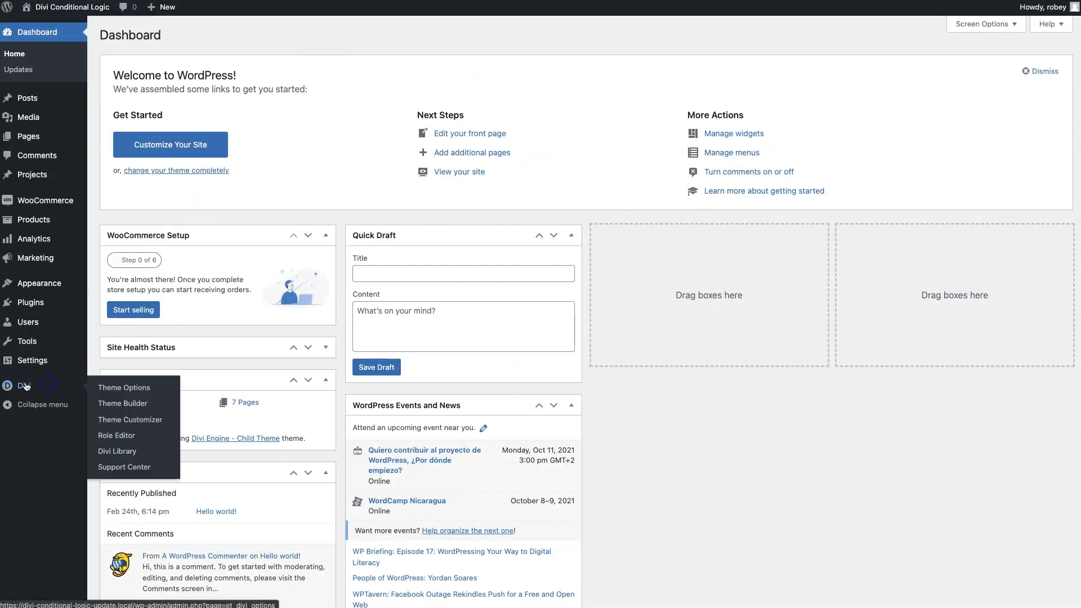
click(26, 387)
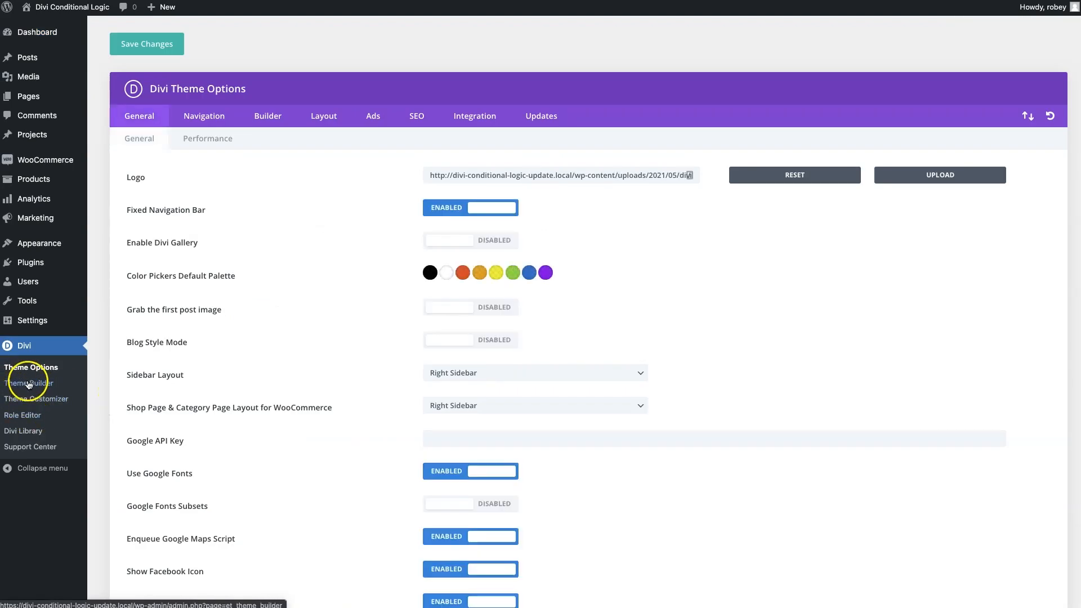
click(45, 384)
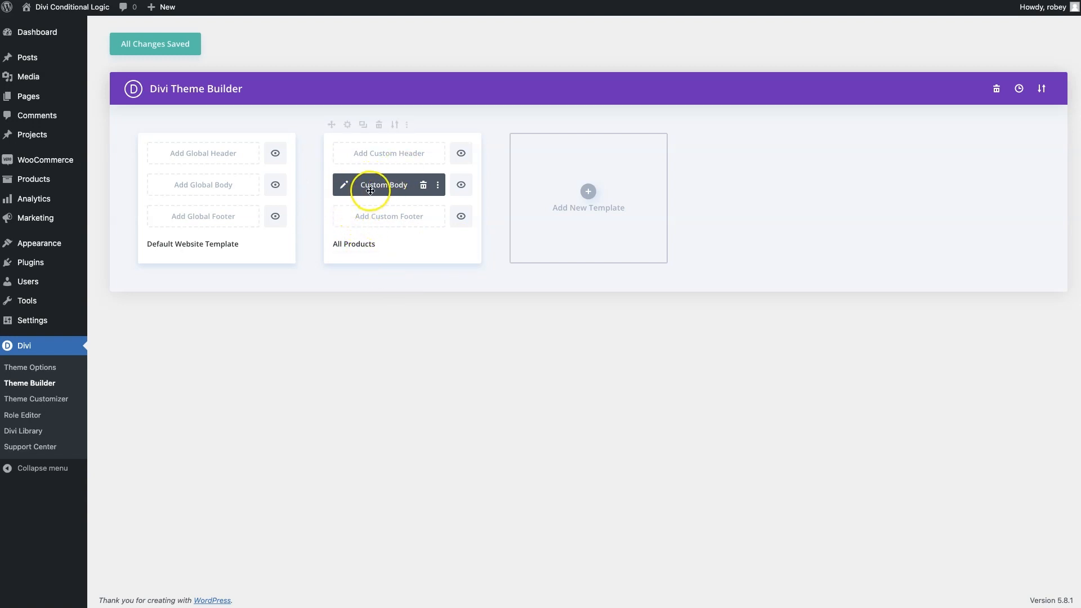
click(342, 186)
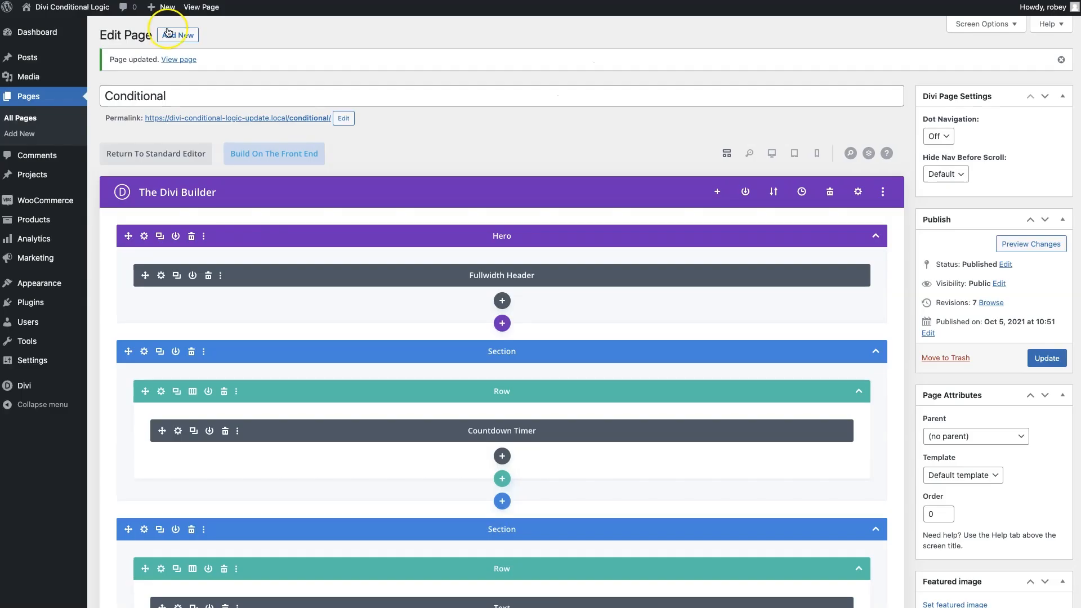
- Open the Cap product's live page in a new browser tab from the WooCommerce product list
mouse_move(44, 199)
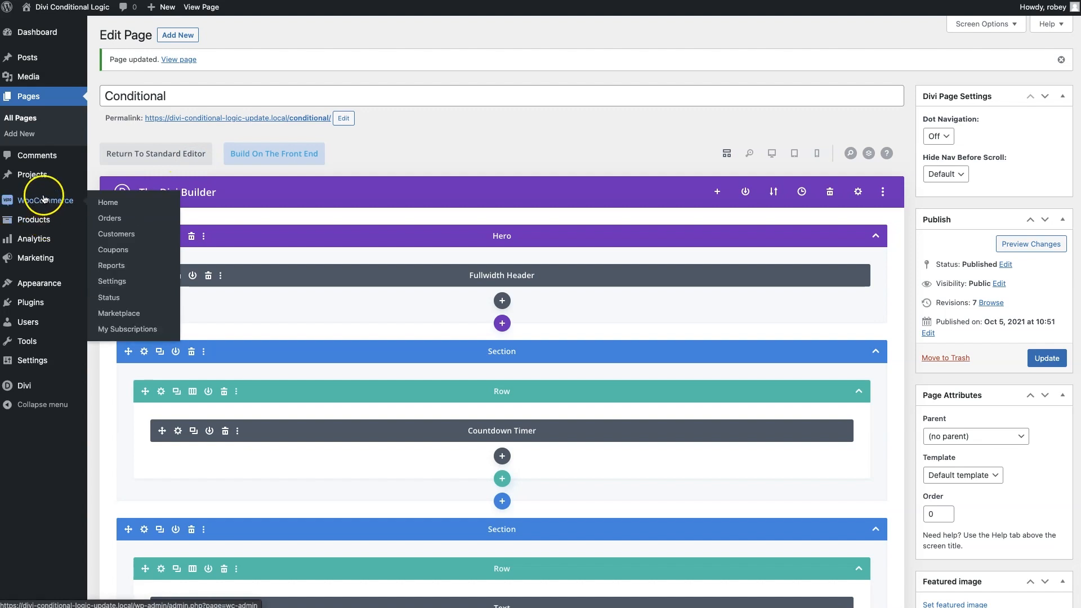
click(40, 222)
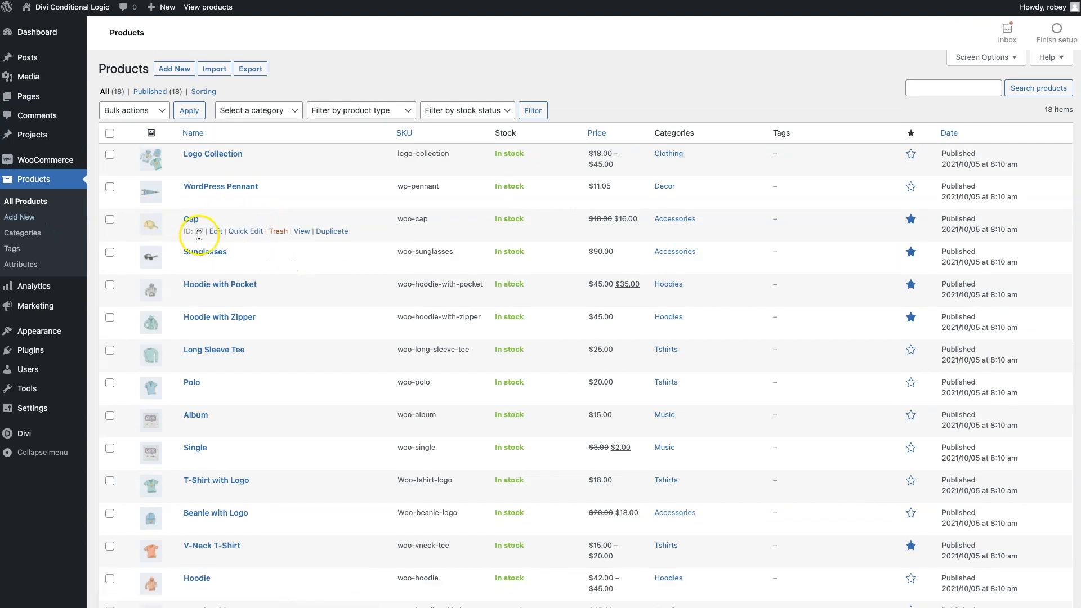
right_click(300, 230)
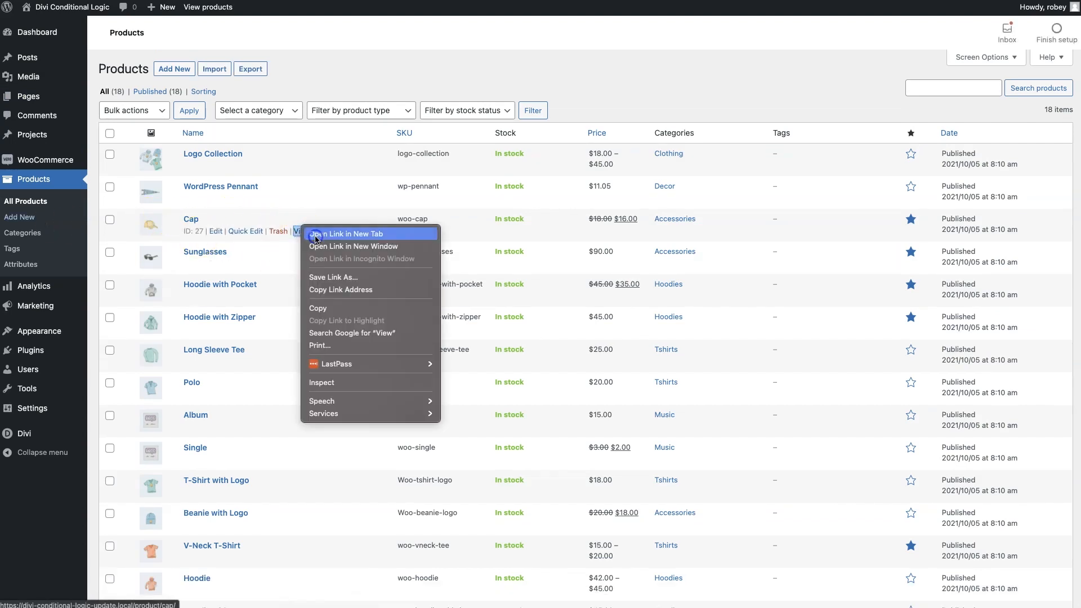
click(316, 234)
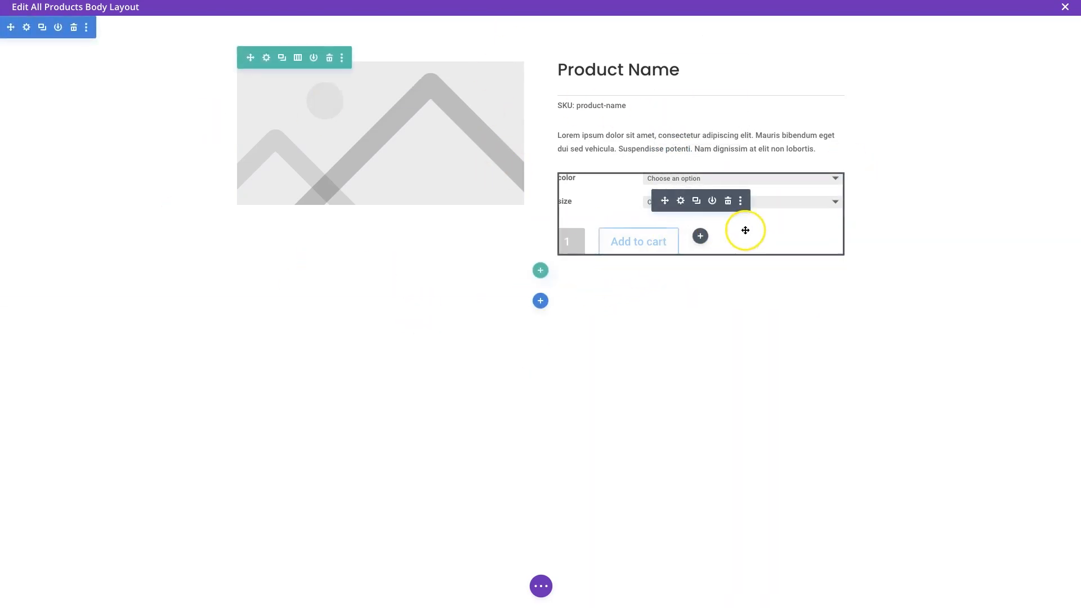
- Insert a Text module below the add-to-cart module in the All Products body layout, reading "What goes good with a cap? Sunglasses!"
click(701, 237)
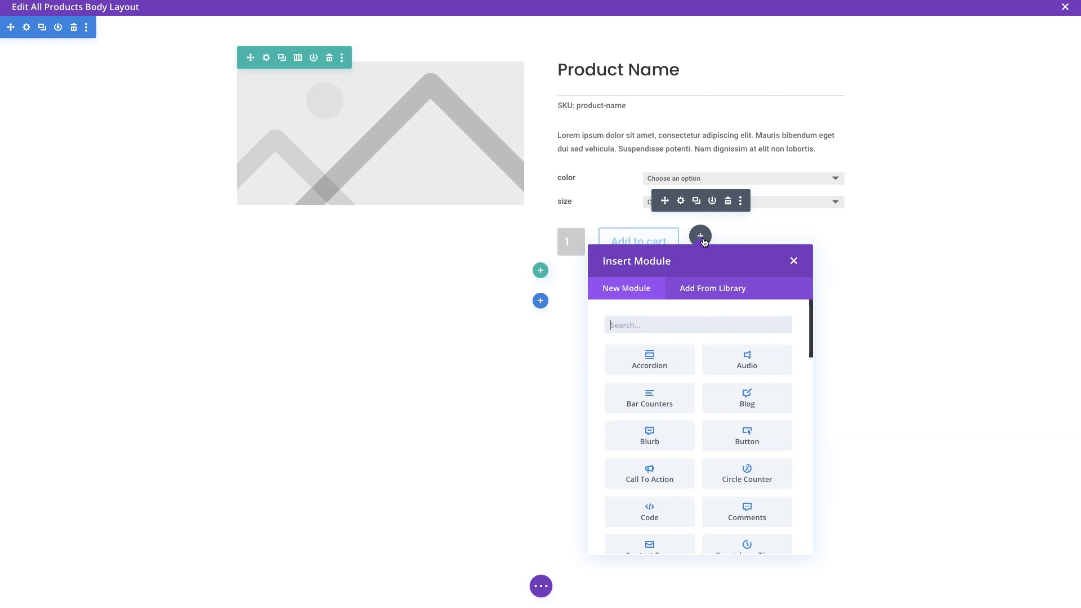
text(text)
click(649, 368)
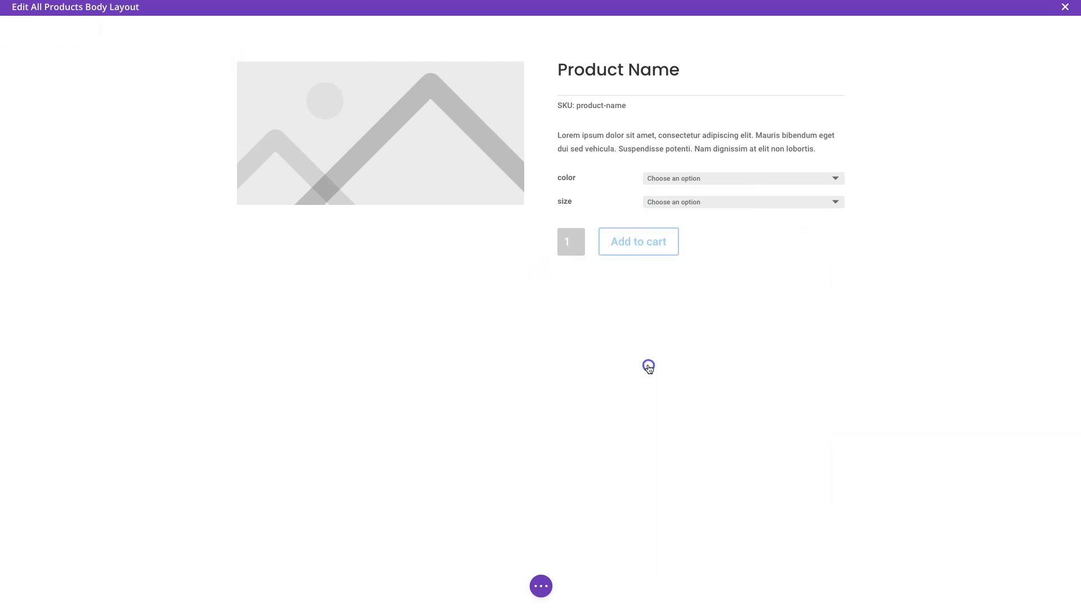
triple_click(114, 224)
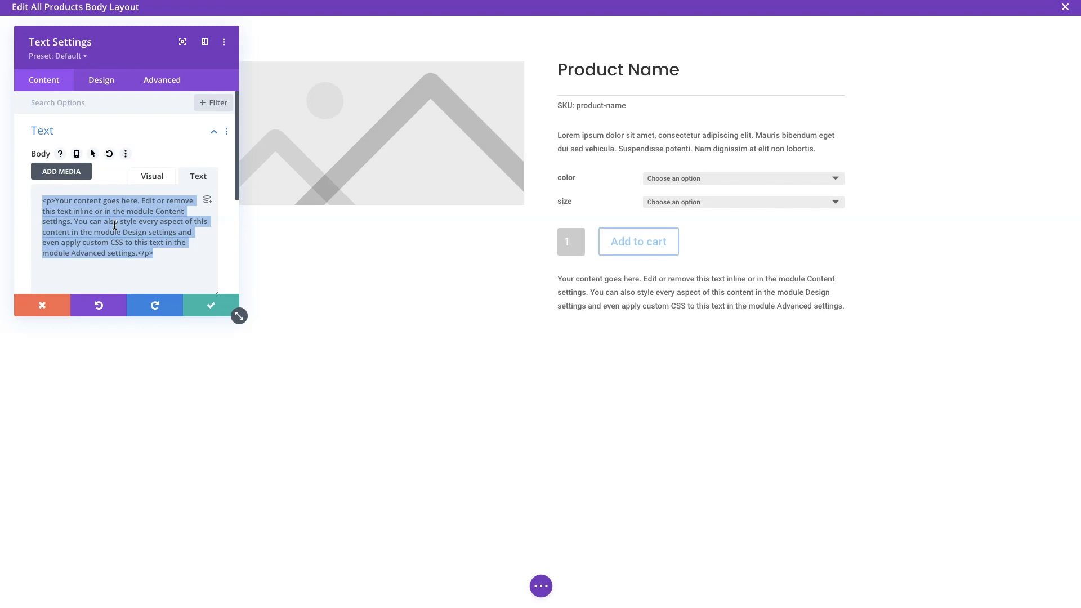
text(Wha)
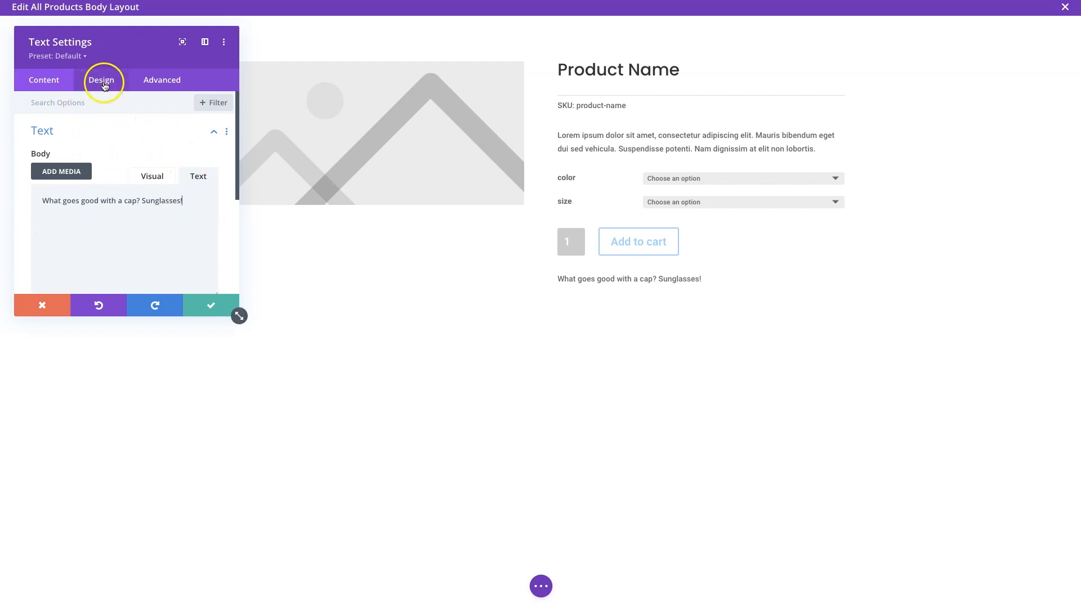
- Give the new Text module a dark reddish-brown background color, starting from the saved orange-red swatch
scroll(104, 162, down, 2)
scroll(103, 160, down, 2)
click(87, 197)
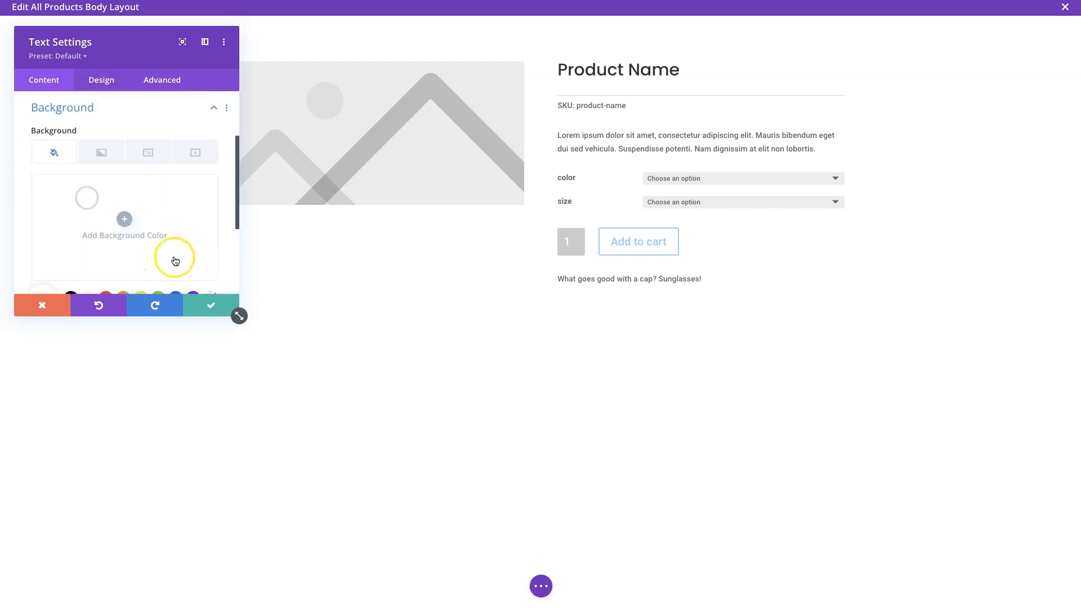
scroll(121, 278, down, 1)
click(107, 262)
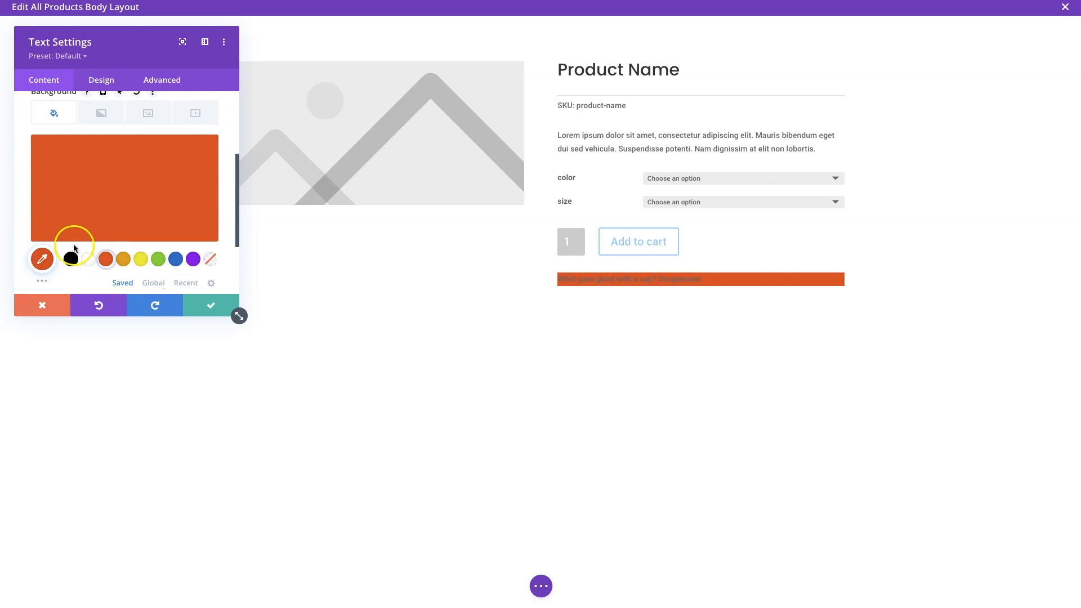
click(43, 205)
mouse_move(35, 183)
mouse_down()
mouse_move(26, 197)
mouse_move(20, 178)
mouse_up()
- Set the Text module's text color to white and center its text
click(98, 80)
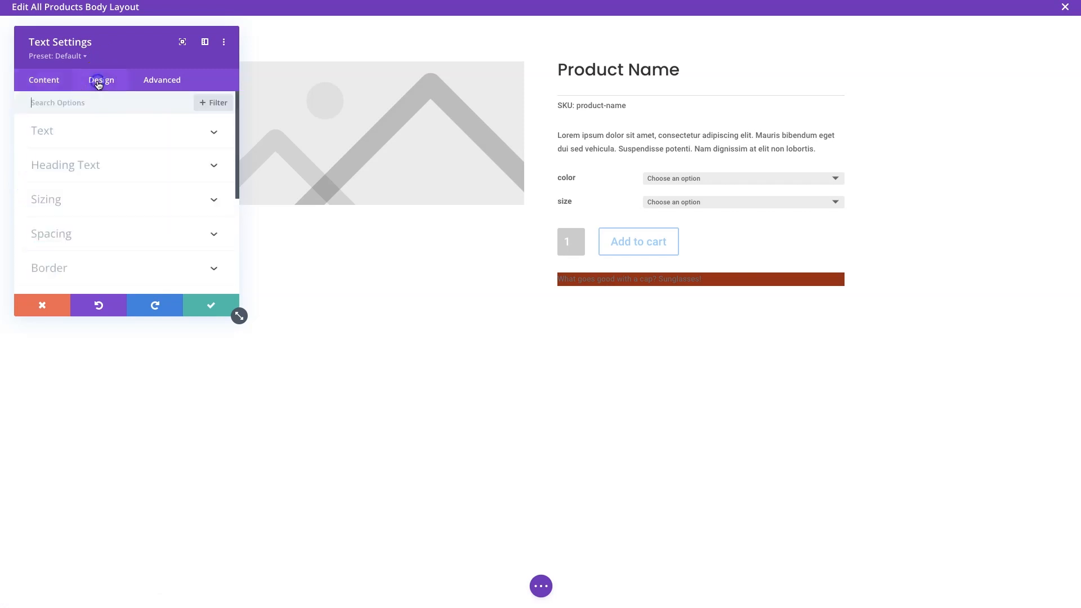
click(75, 134)
scroll(99, 237, down, 2)
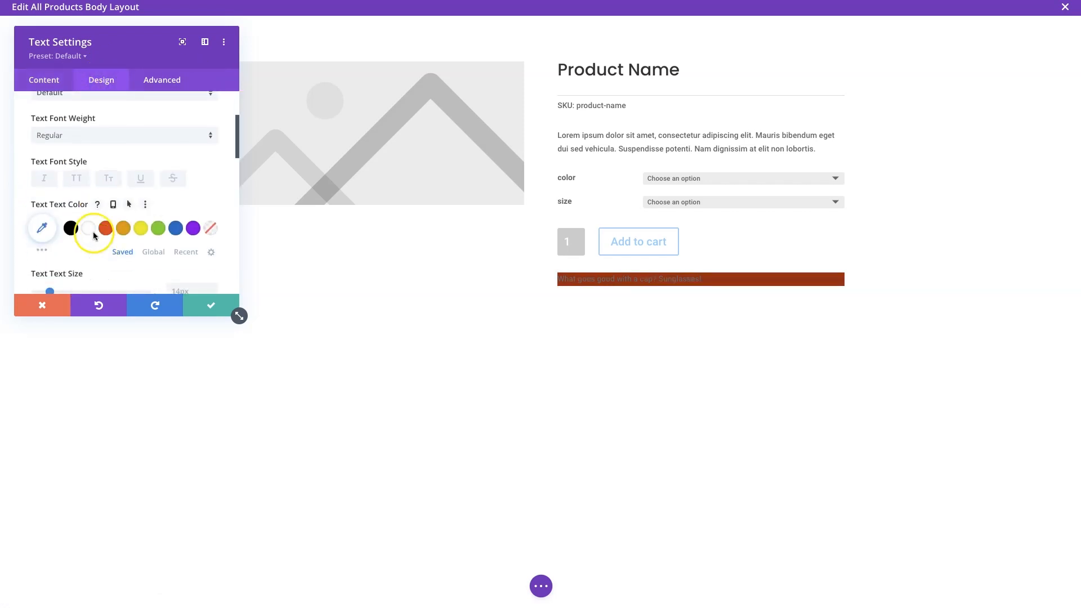
click(91, 230)
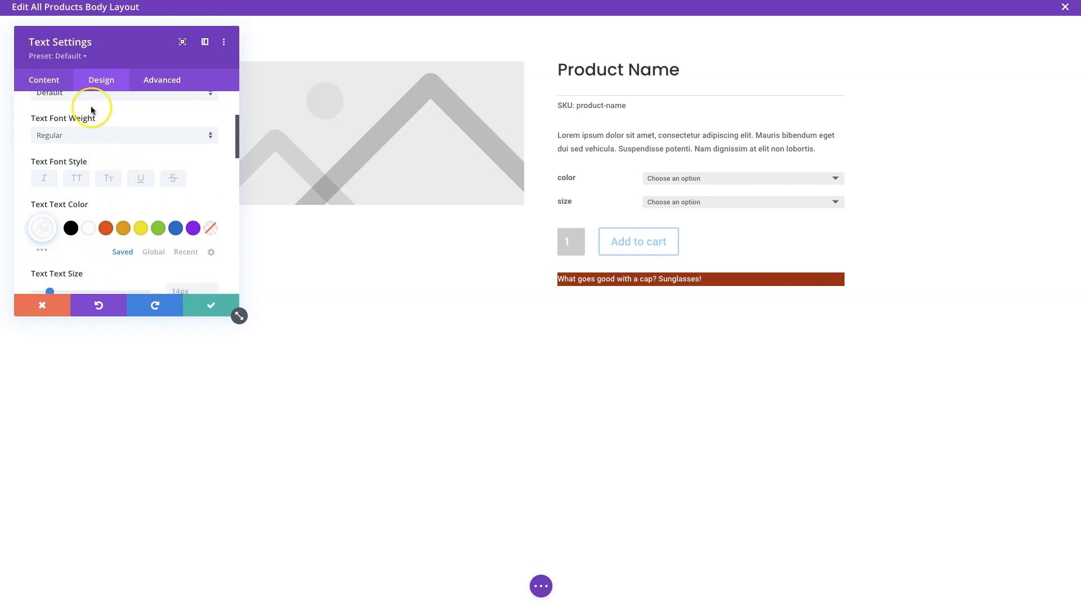
scroll(110, 196, down, 2)
scroll(110, 200, down, 2)
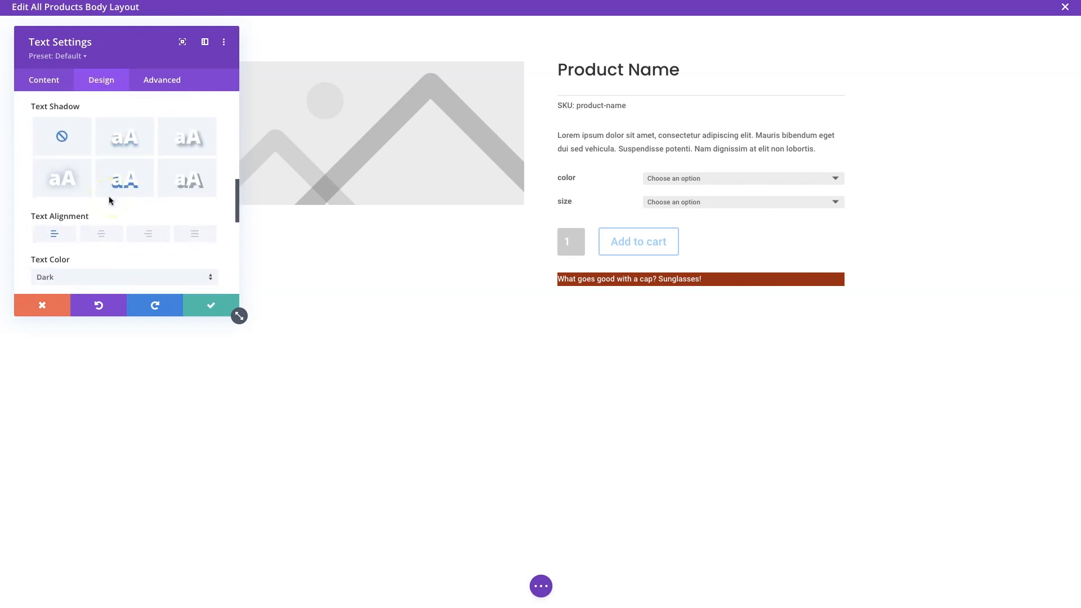
click(103, 233)
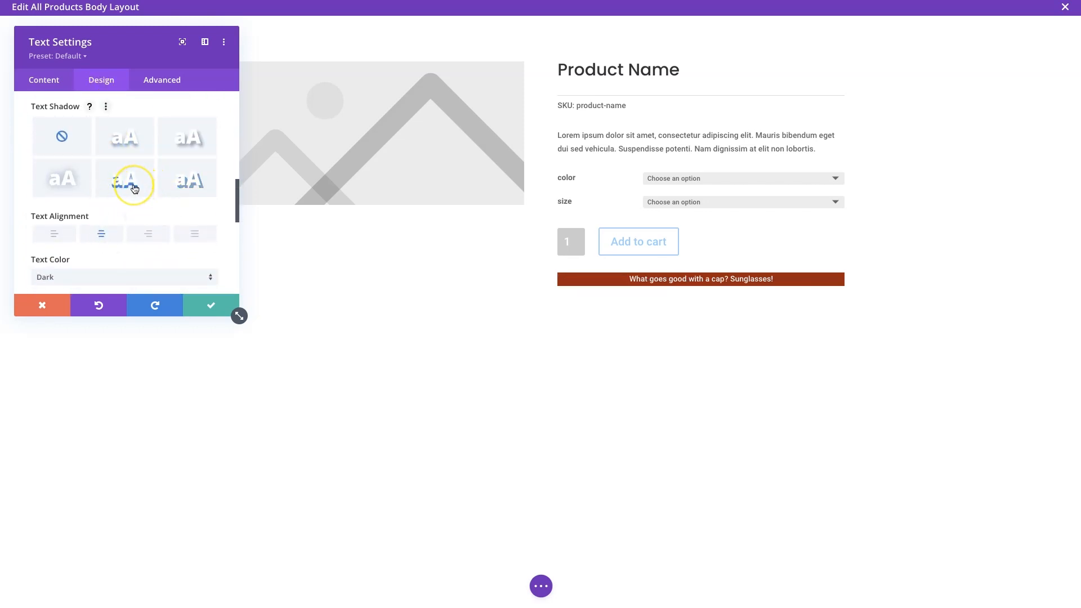
- Set the Text module's top and bottom padding to 5px, with the two values linked
scroll(133, 188, down, 4)
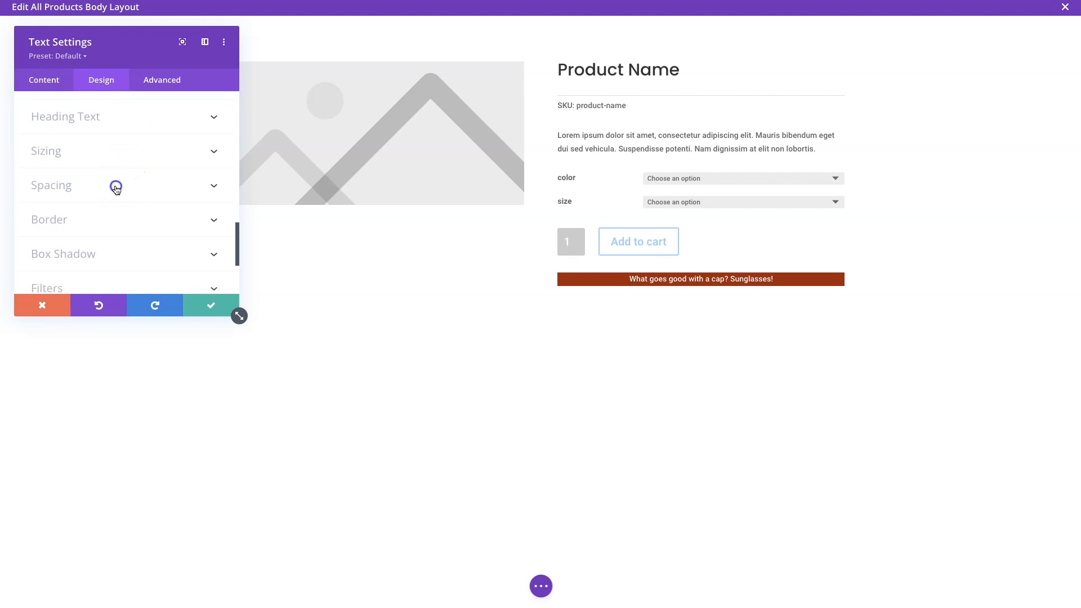
click(114, 191)
click(49, 203)
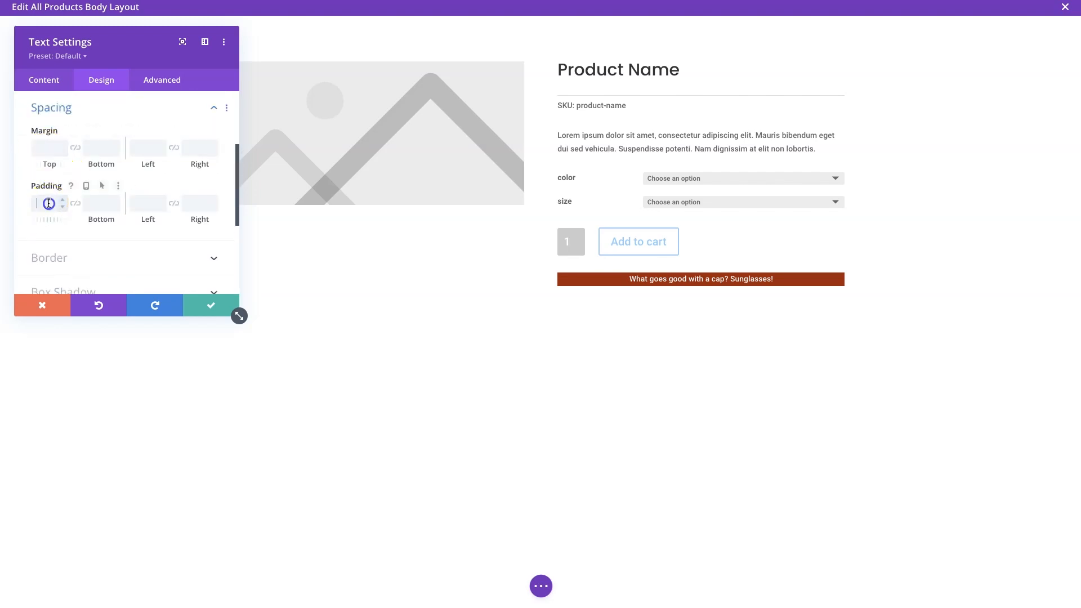
click(75, 204)
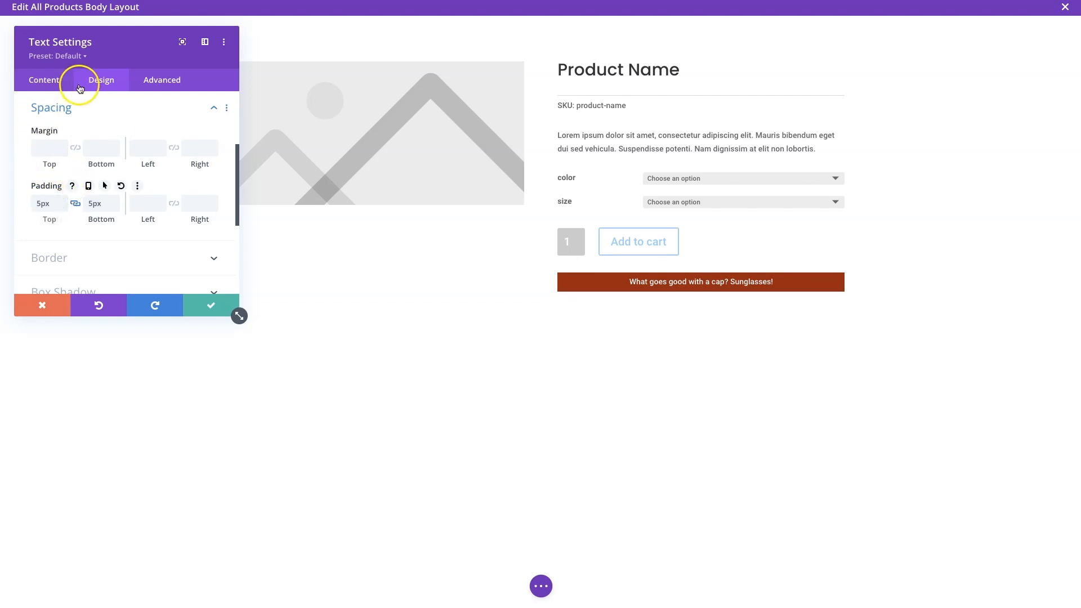
- Round all four corners of the Text module by 5px
scroll(113, 225, down, 2)
click(113, 201)
click(52, 165)
text(5)
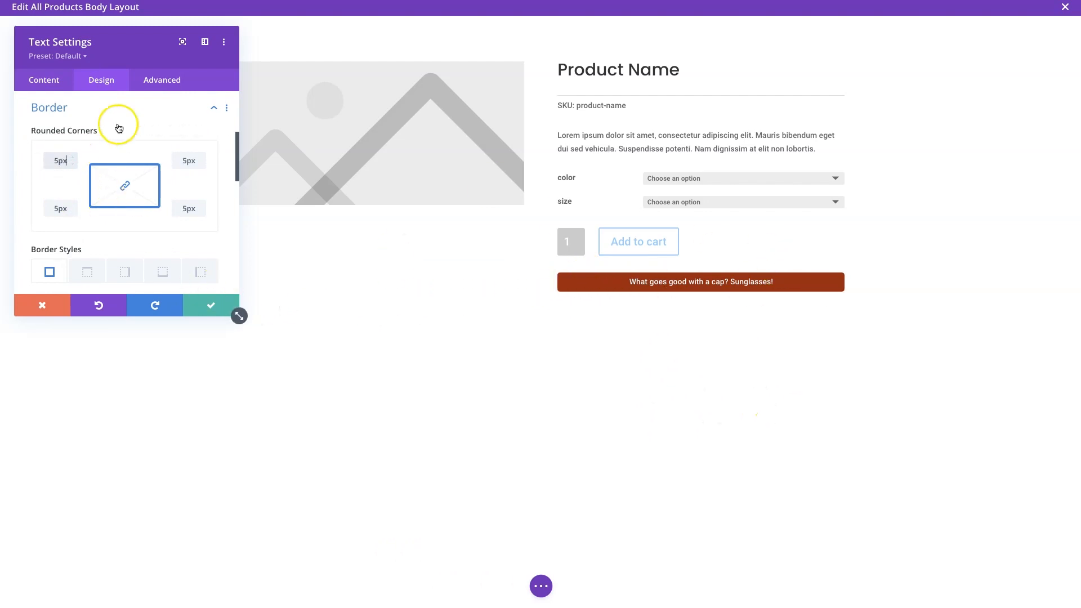
- Add a Products display condition to the sunglasses message Text module
click(160, 88)
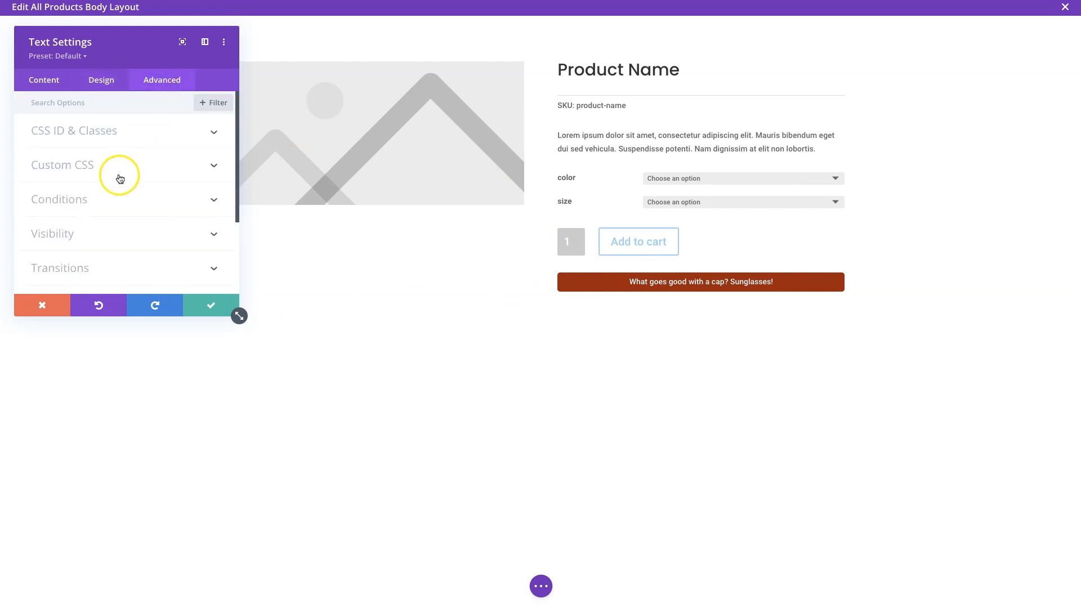
click(96, 206)
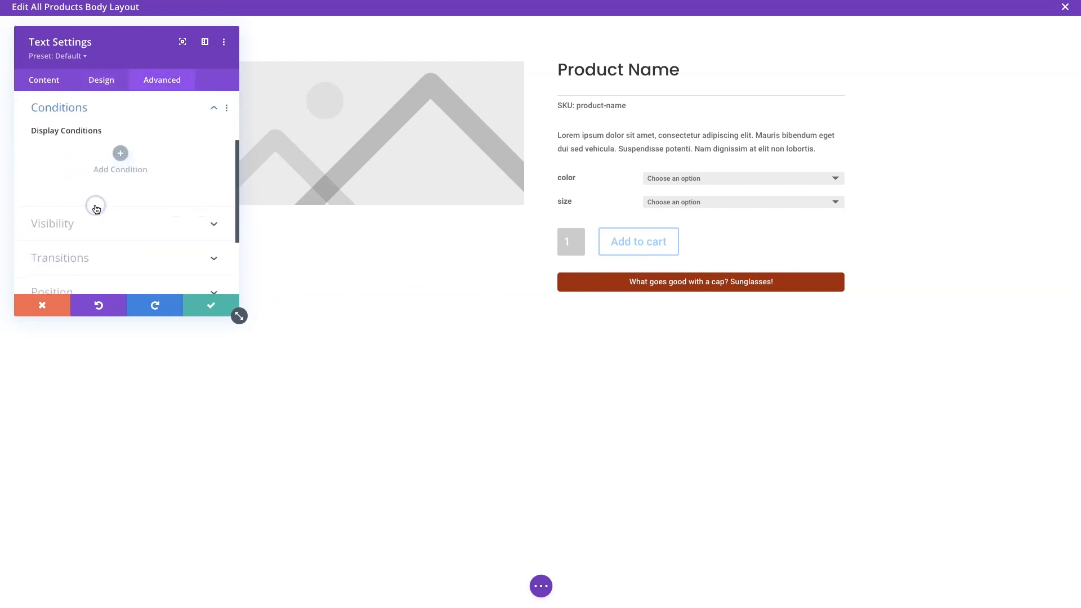
click(120, 154)
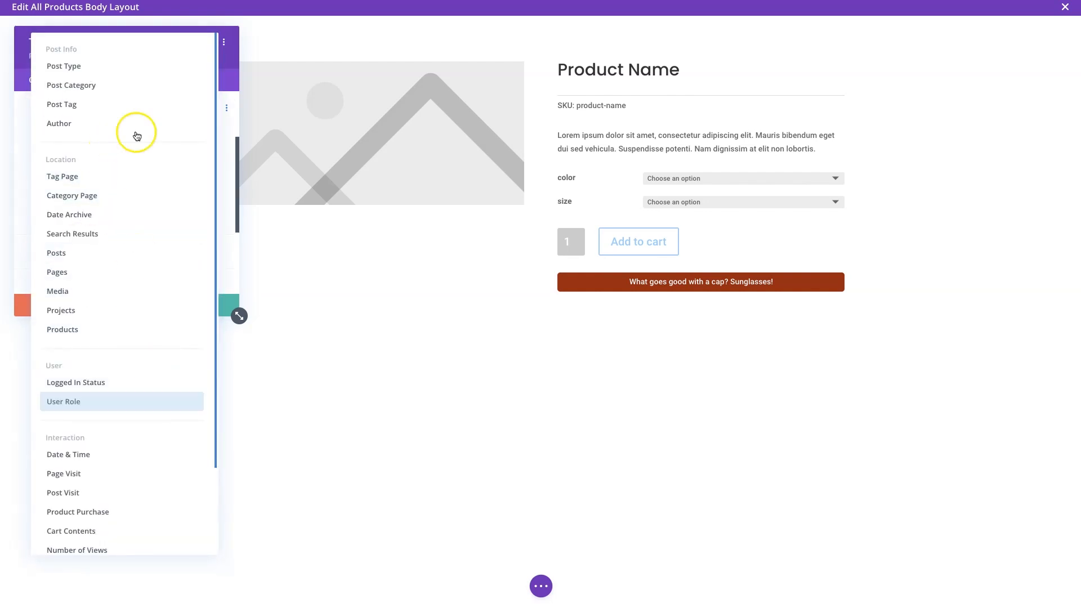
scroll(151, 350, down, 3)
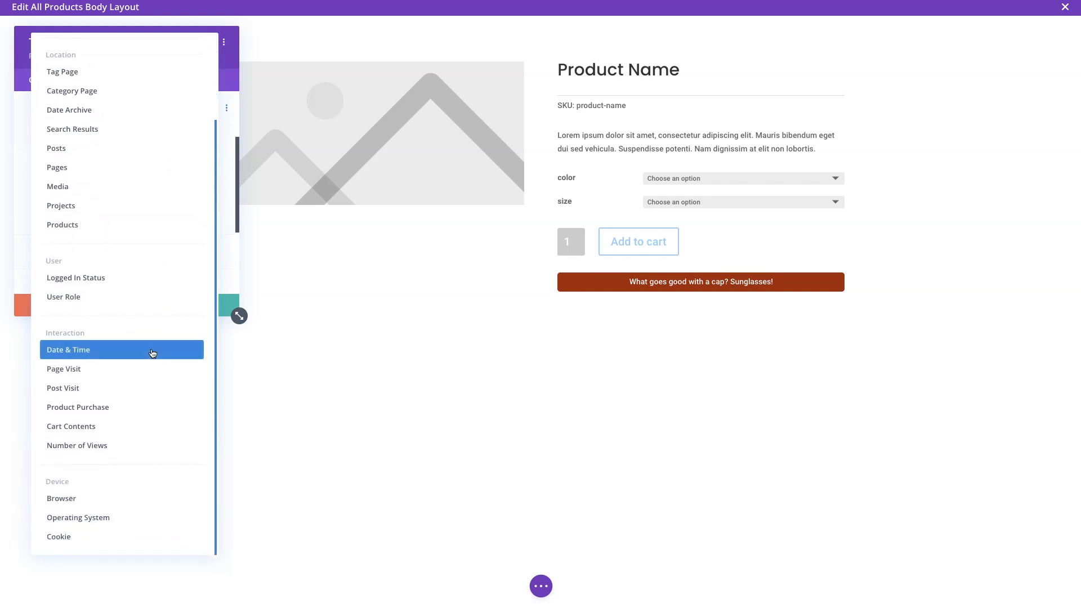
click(151, 353)
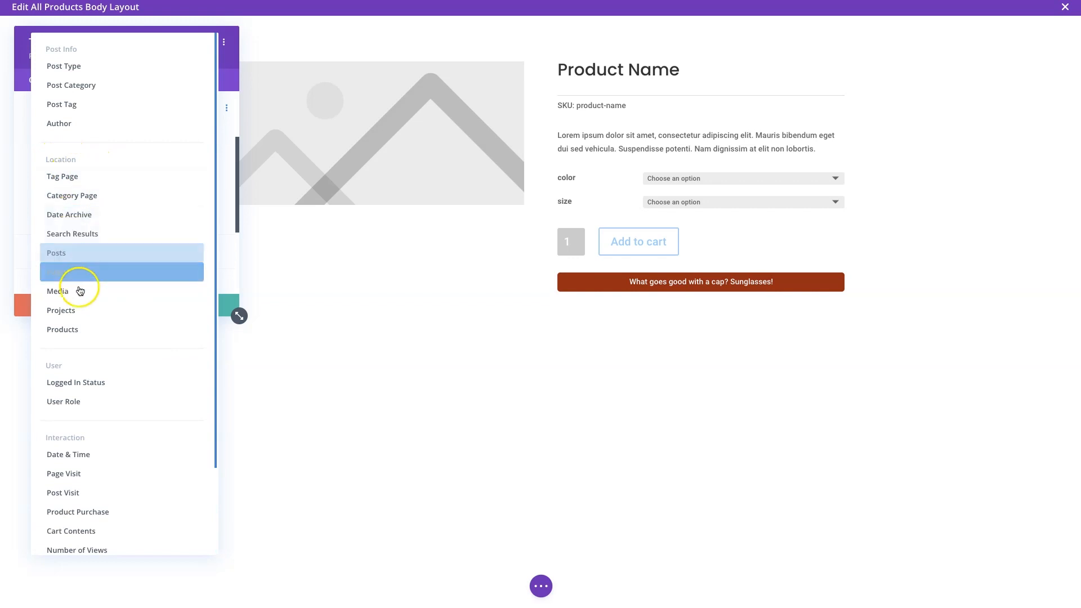
click(79, 330)
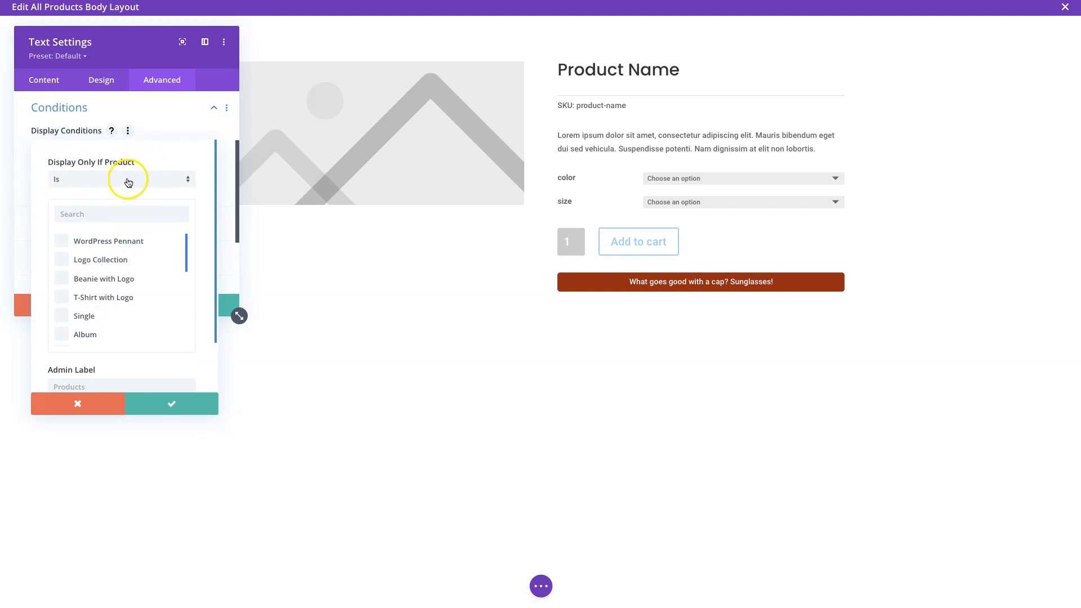
- Set the condition to display only if the product is Cap, and apply it
click(87, 214)
text(cap)
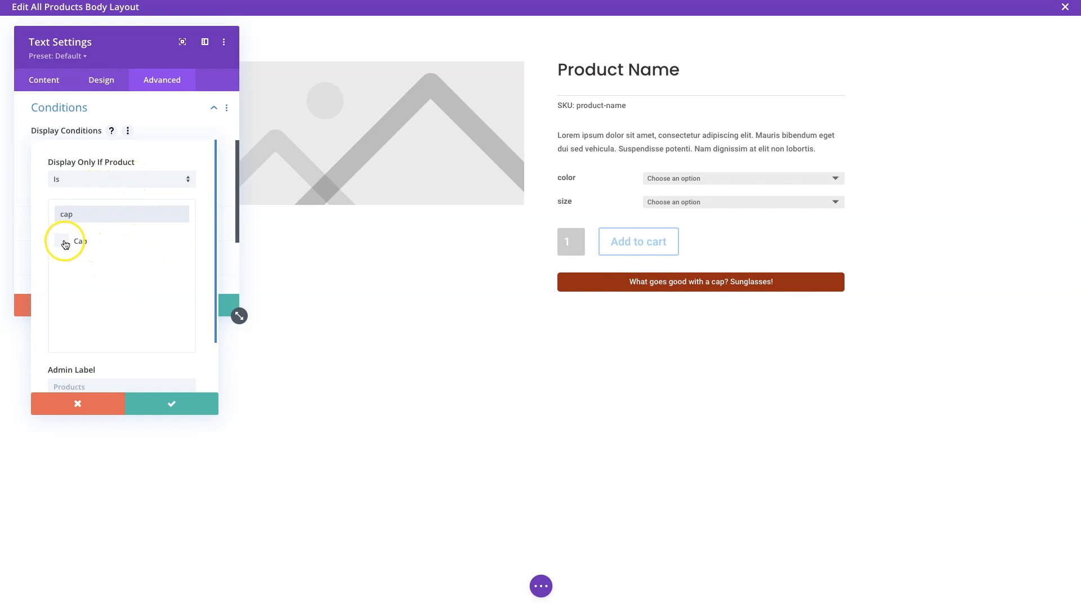
click(64, 242)
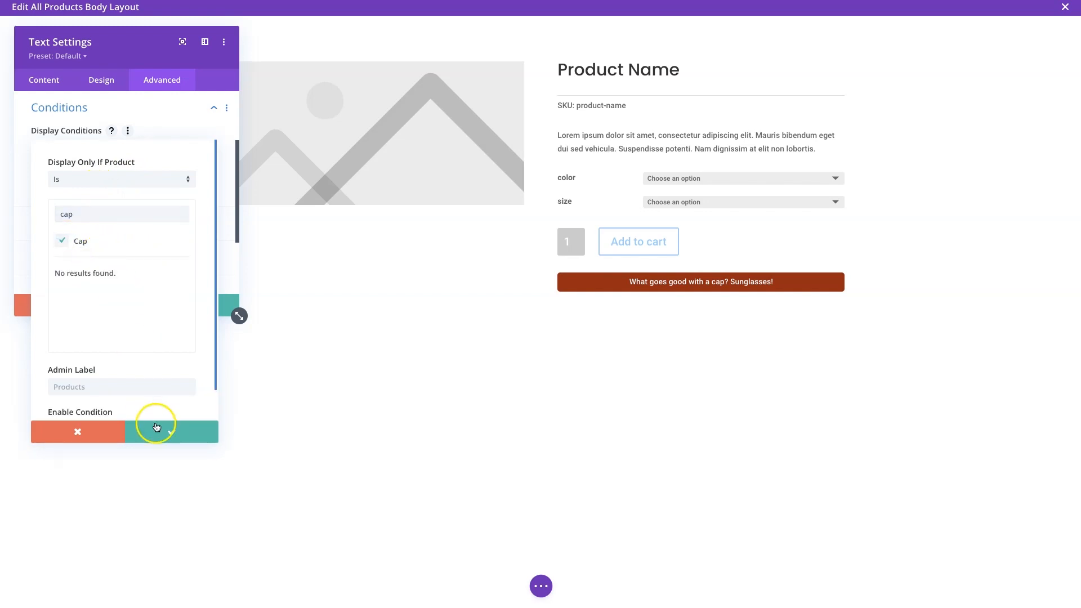
scroll(162, 379, down, 1)
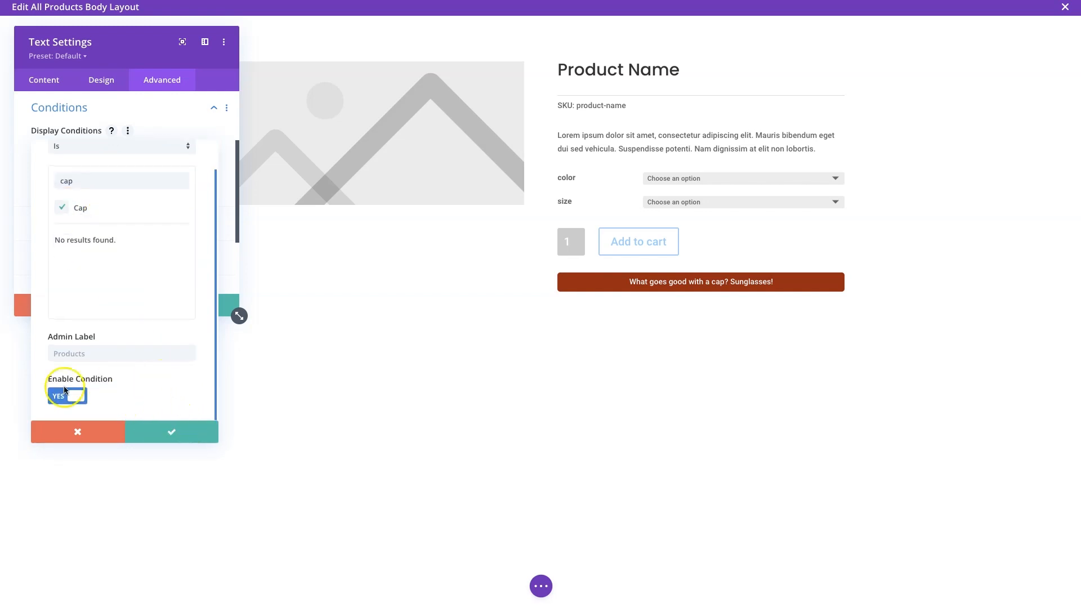
click(172, 432)
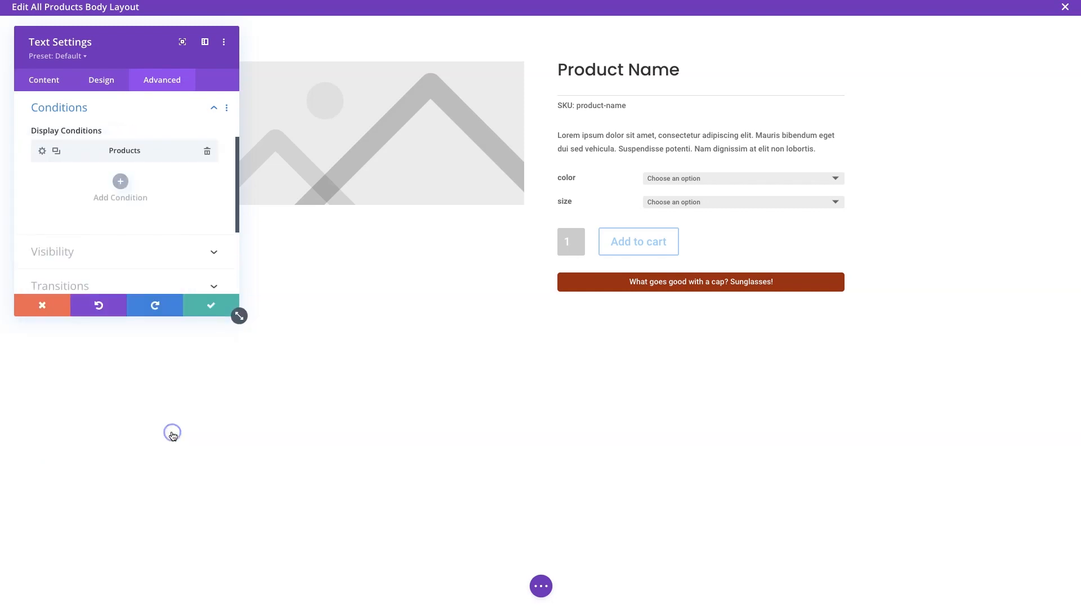
- Apply the Text module's settings and save the All Products body layout
click(207, 310)
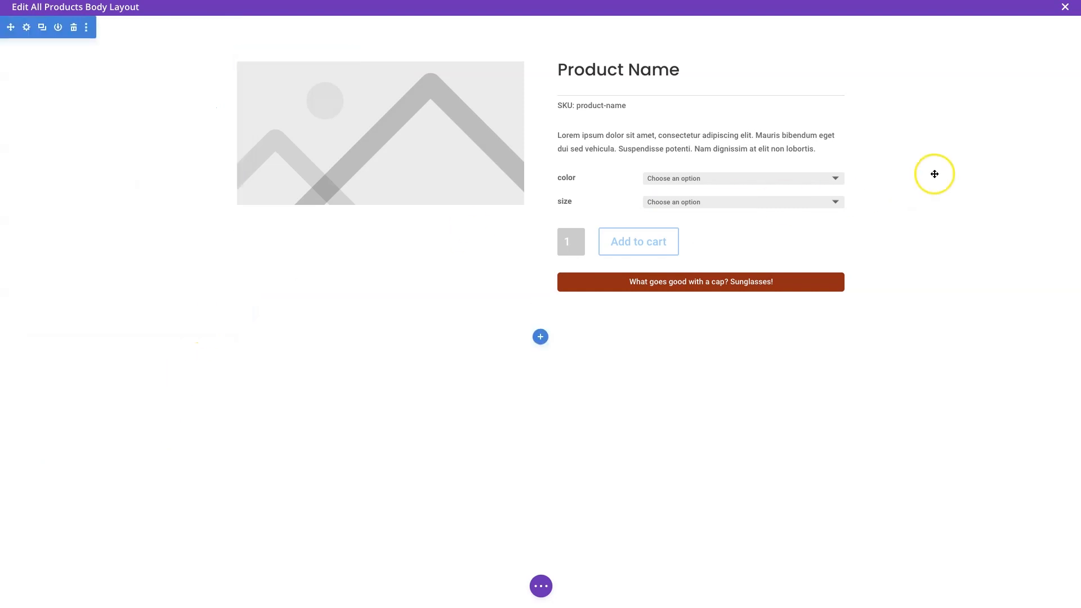
click(540, 586)
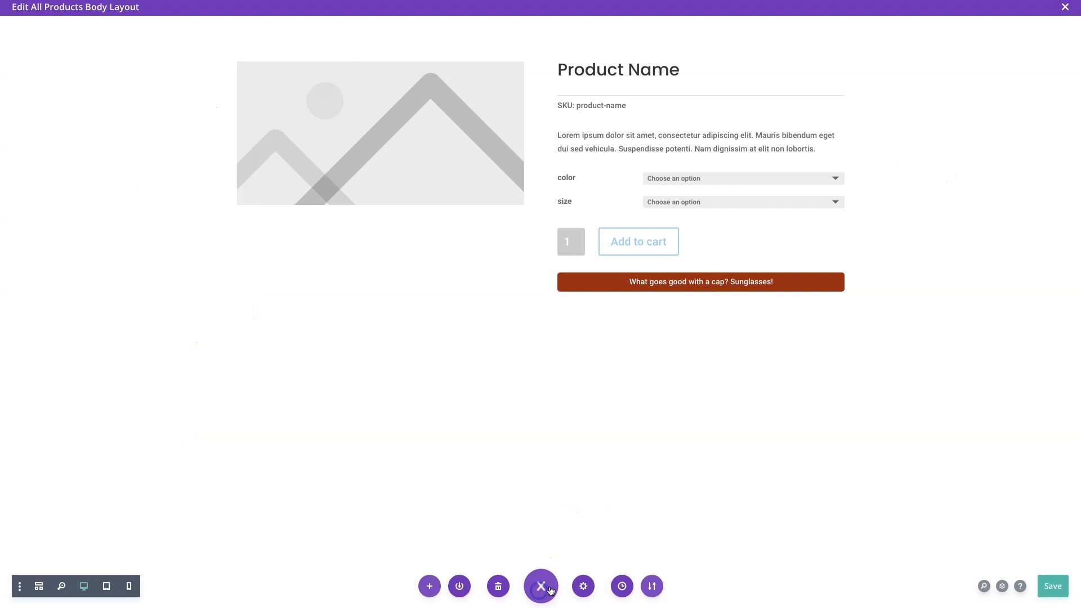
click(1065, 585)
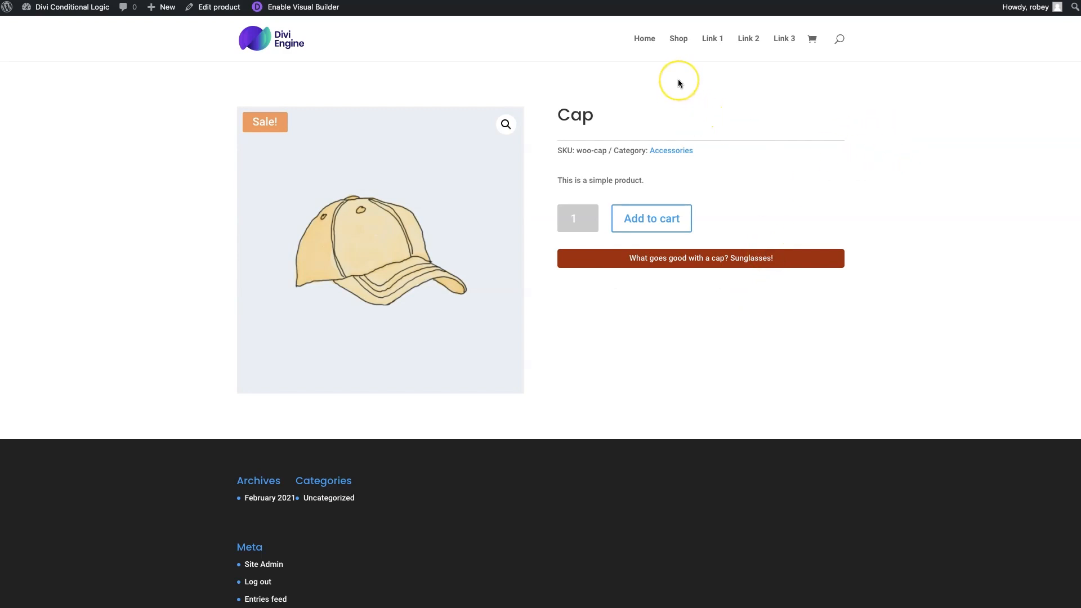
- On the live site, open the Beanie product from the Shop page to check whether the sunglasses message is displayed
click(683, 40)
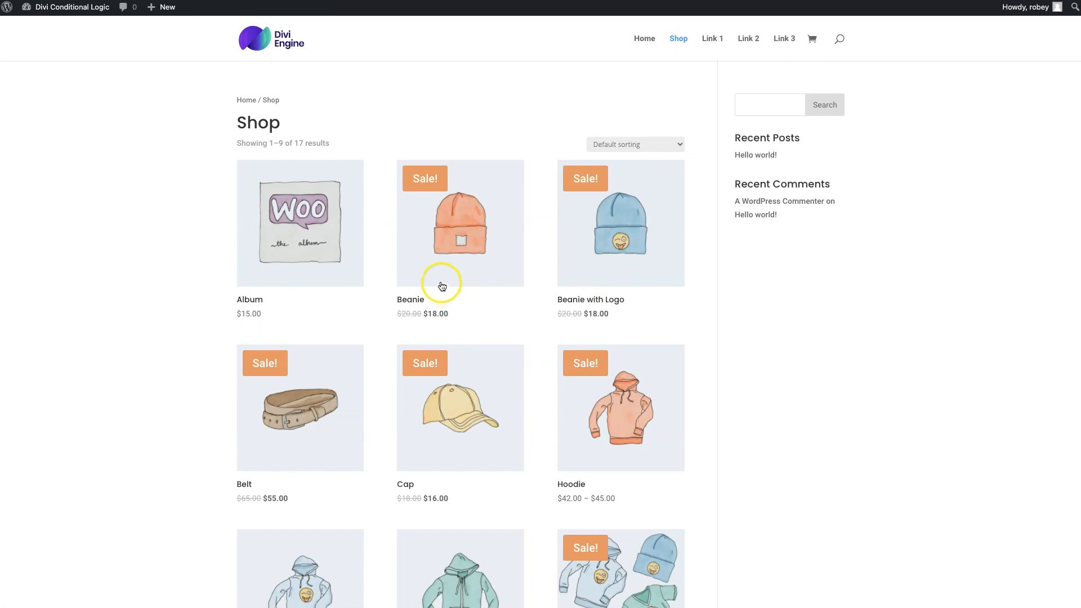
click(461, 243)
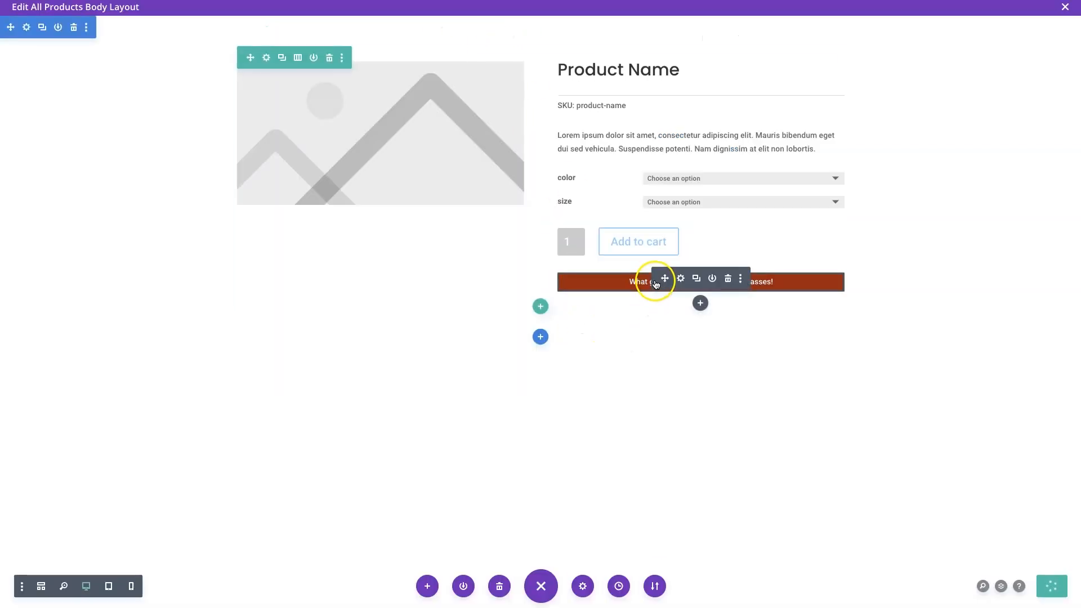
- Duplicate the sunglasses message Text module in the body layout and delete one of the two copies
click(694, 280)
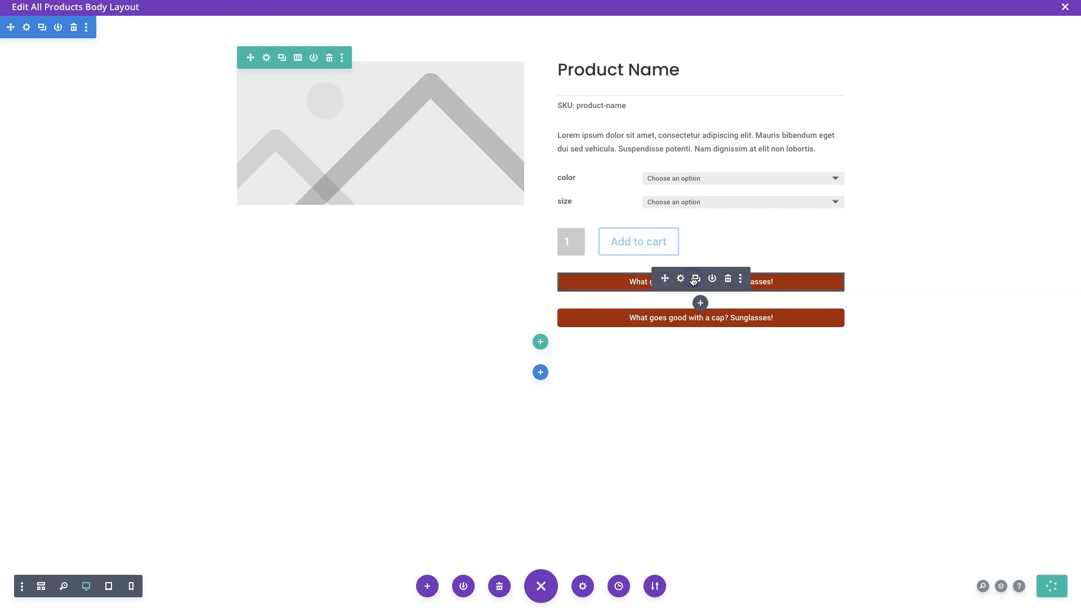
click(727, 279)
- Review the product selection in the Text module's Products display condition, and close the module settings
click(680, 278)
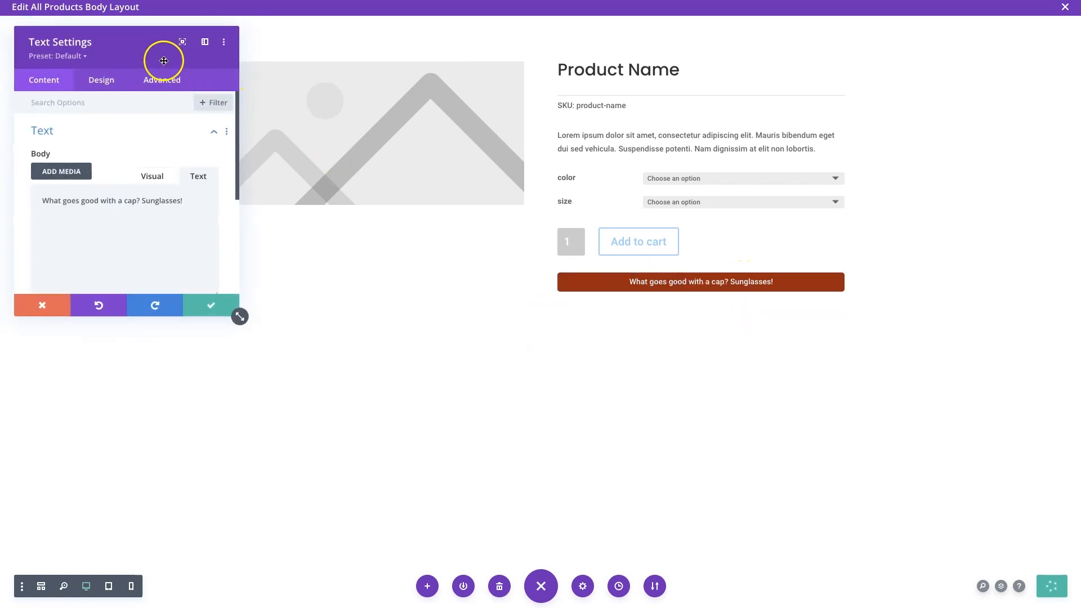
click(155, 84)
click(53, 197)
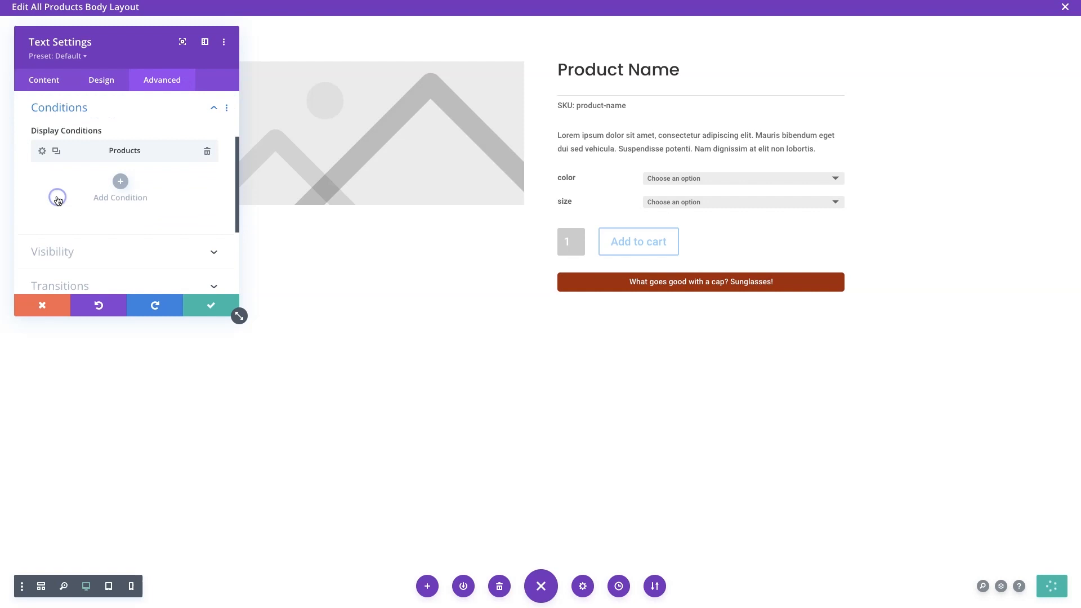
click(42, 151)
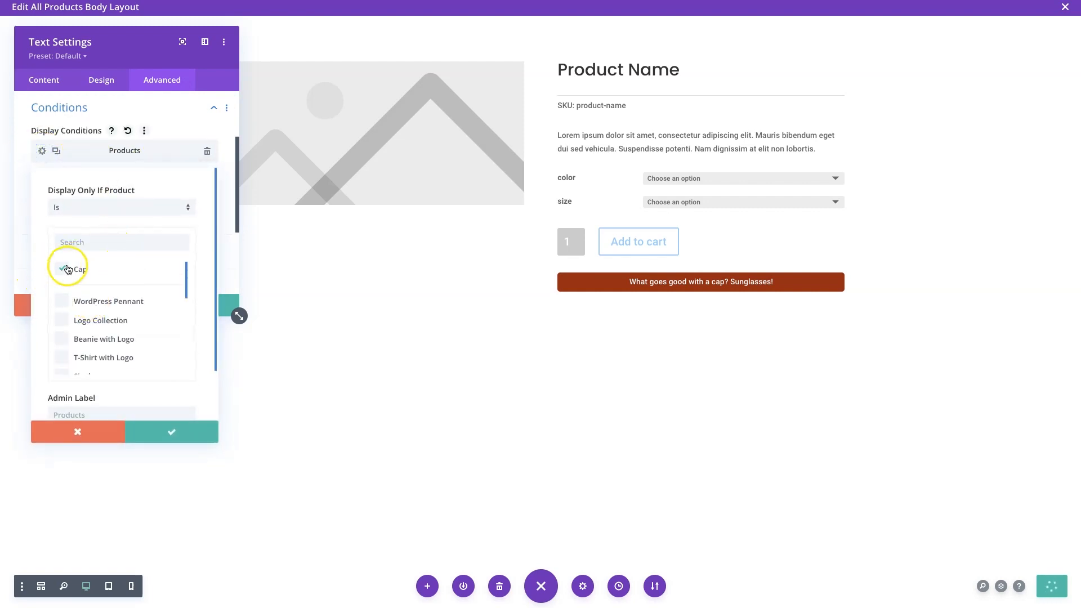
click(144, 432)
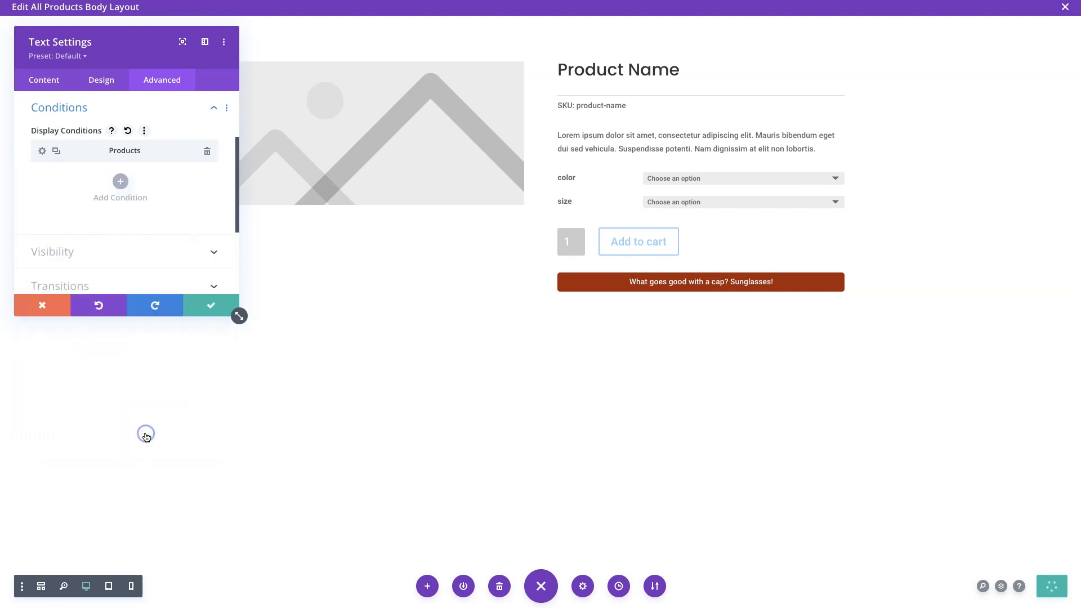
click(206, 307)
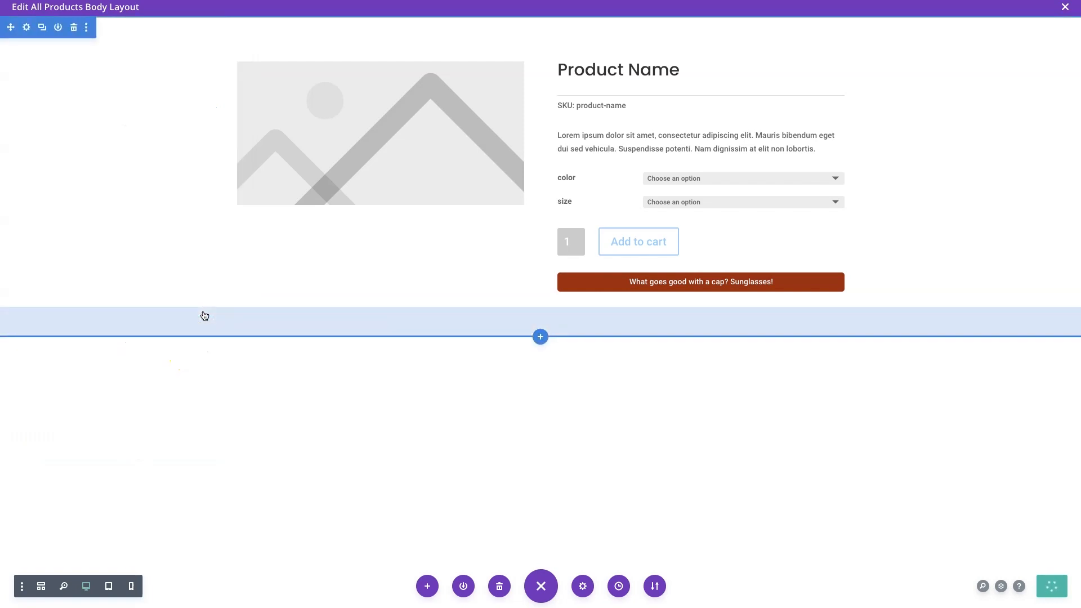